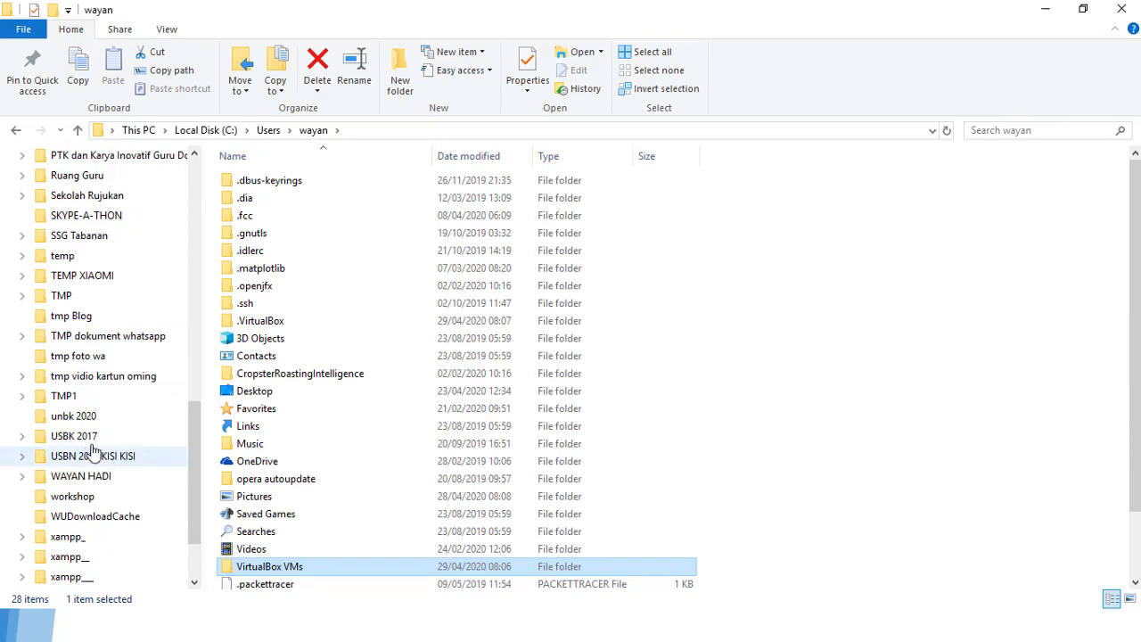
Step: Browse Data (E:) > WAYAN HADI > Virtual OS, check the mikrotik vbox1 folder, then return to Virtual OS
{"action": "left_click", "coordinate": [105, 398]}
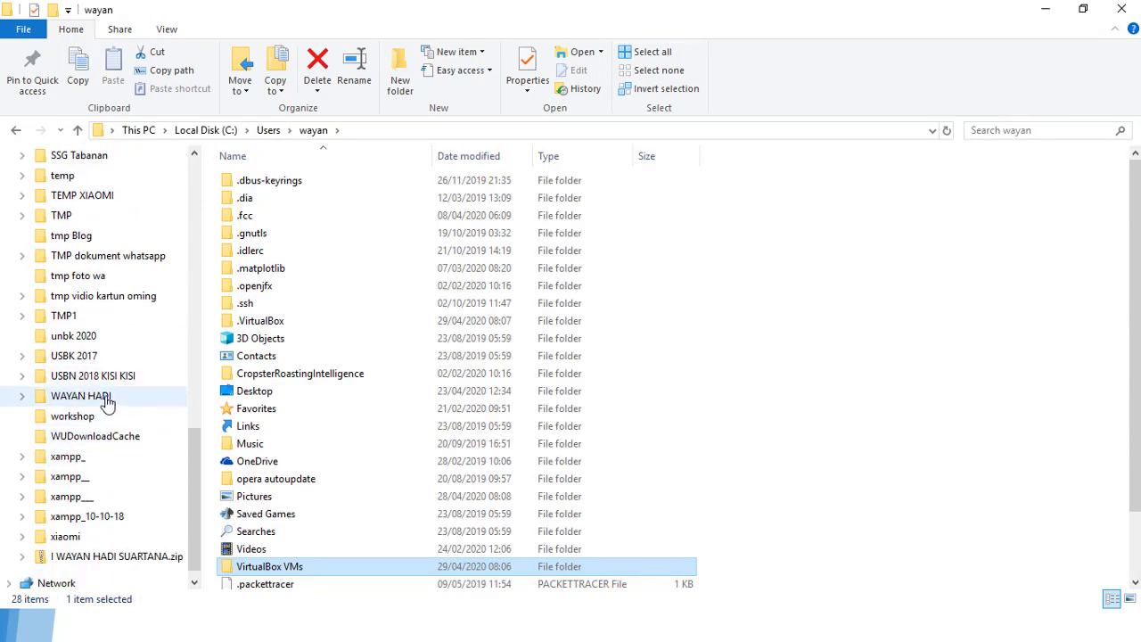
{"action": "scroll", "coordinate": [294, 446], "scroll_direction": "down", "scroll_amount": 13}
{"action": "scroll", "coordinate": [292, 462], "scroll_direction": "down", "scroll_amount": 1}
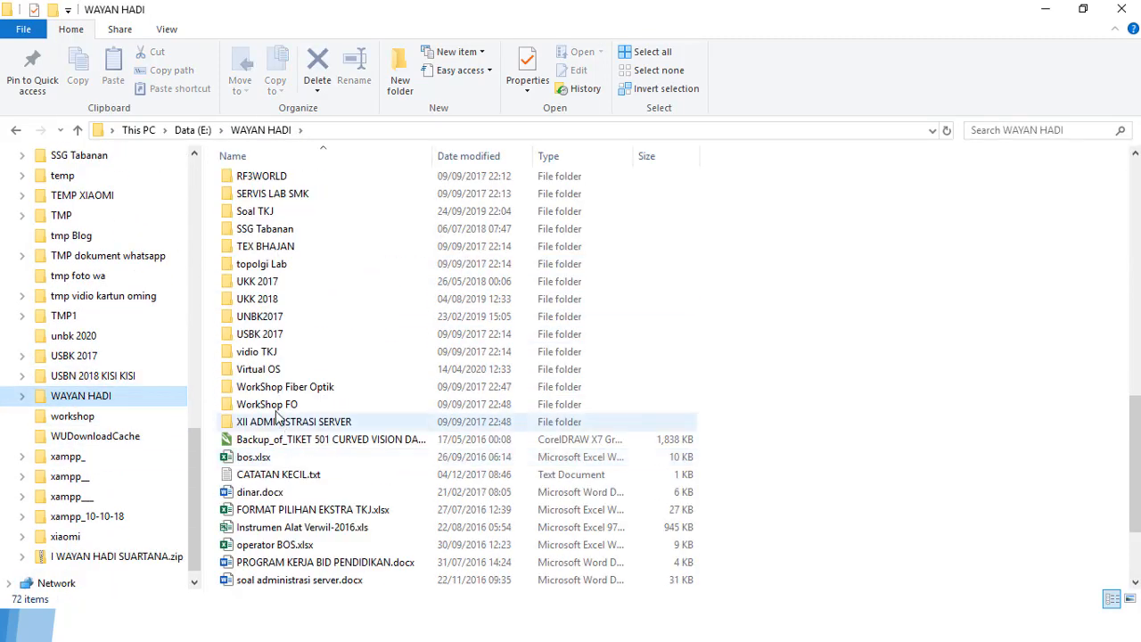
{"action": "double_click", "coordinate": [352, 369]}
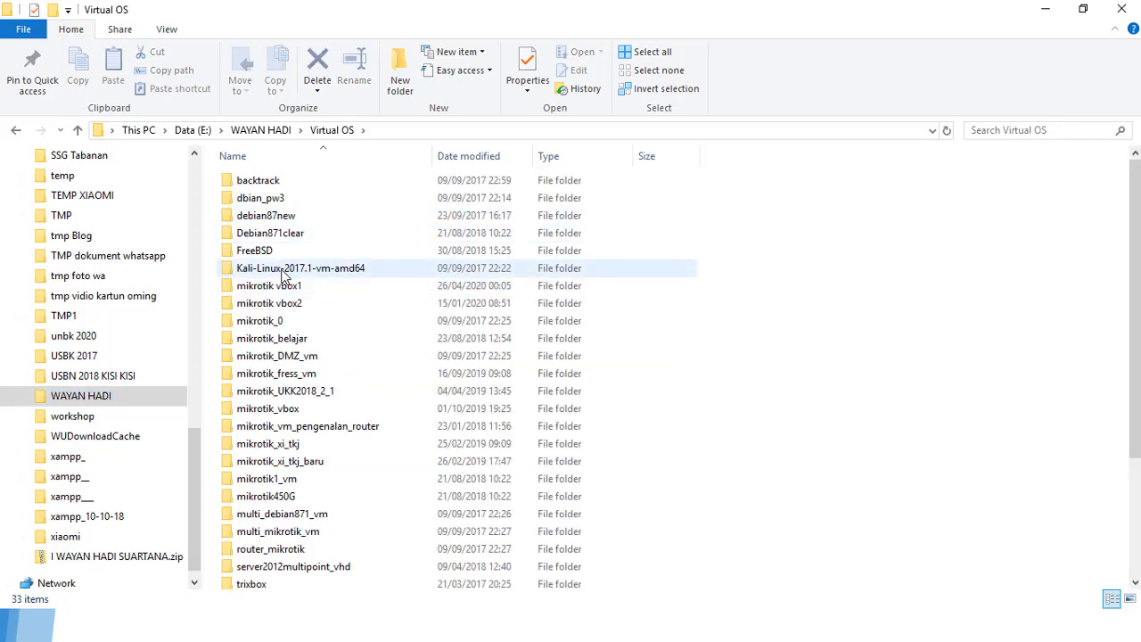
{"action": "left_click", "coordinate": [278, 293]}
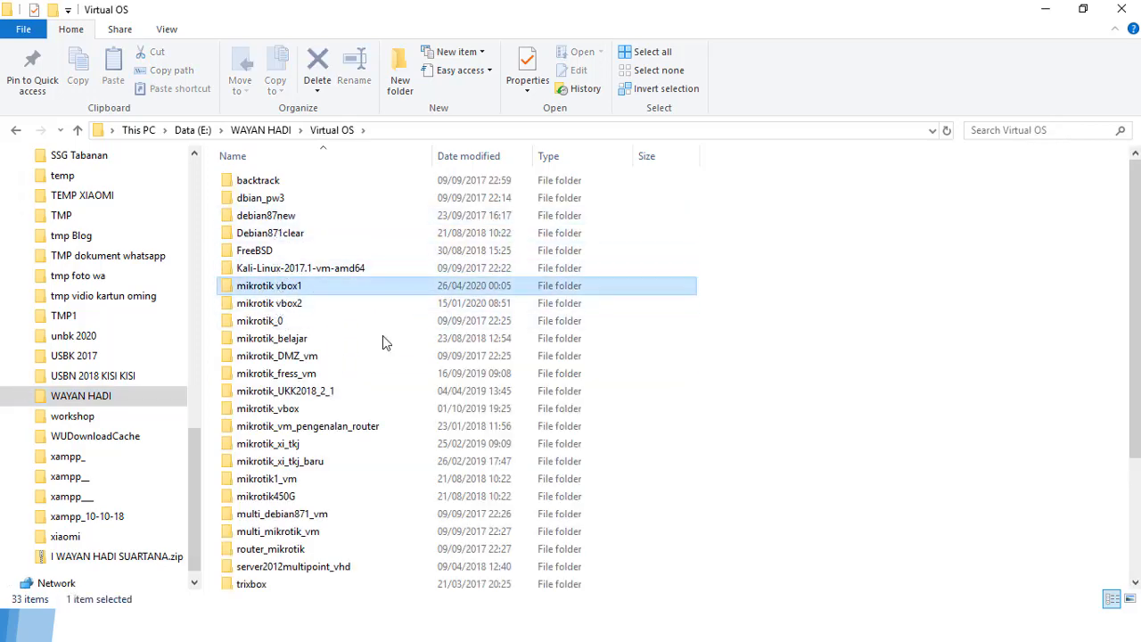
{"action": "scroll", "coordinate": [392, 344], "scroll_direction": "down", "scroll_amount": 1}
{"action": "left_click", "coordinate": [293, 267]}
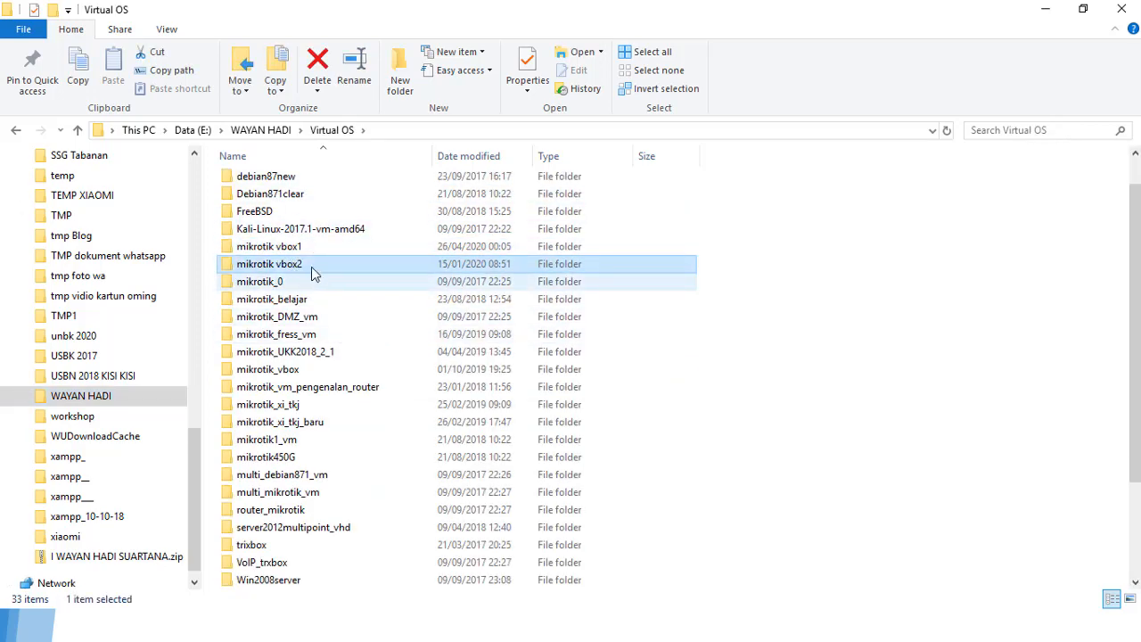
{"action": "double_click", "coordinate": [288, 249]}
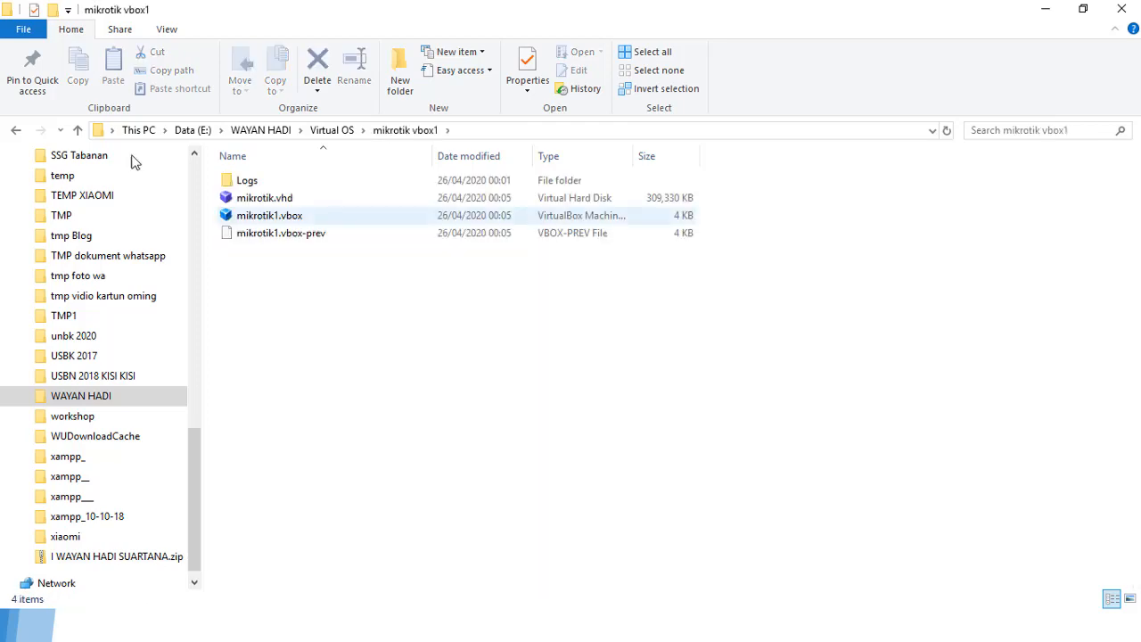
{"action": "left_click", "coordinate": [16, 131]}
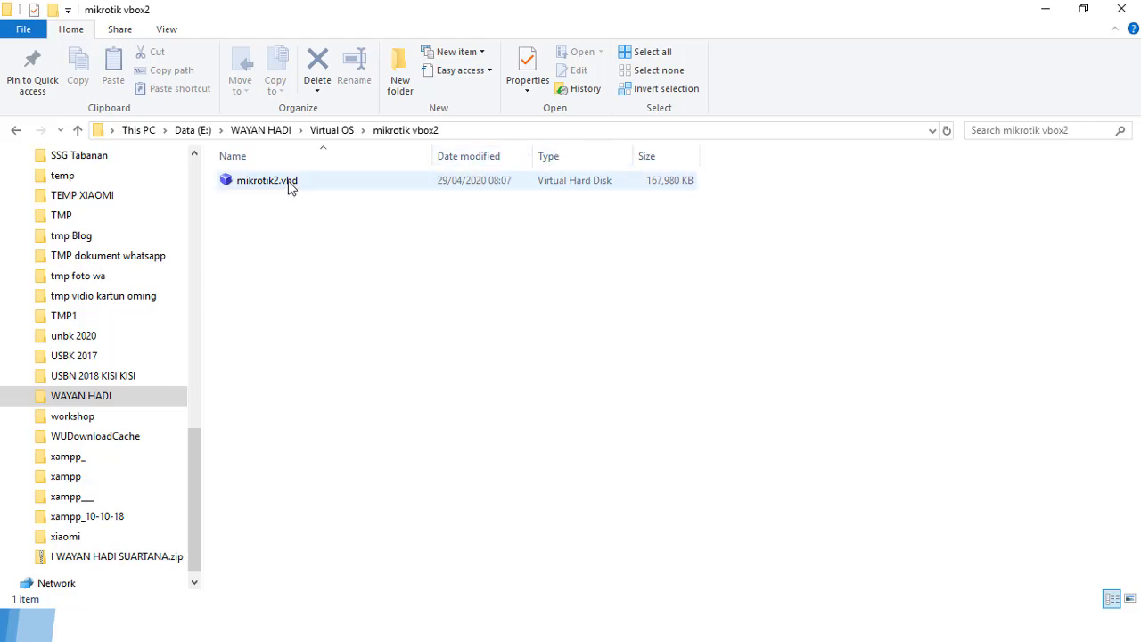
Step: Switch to VirtualBox Manager and start a new machine named mikrotik2
{"action": "key", "text": "alt+Tab"}
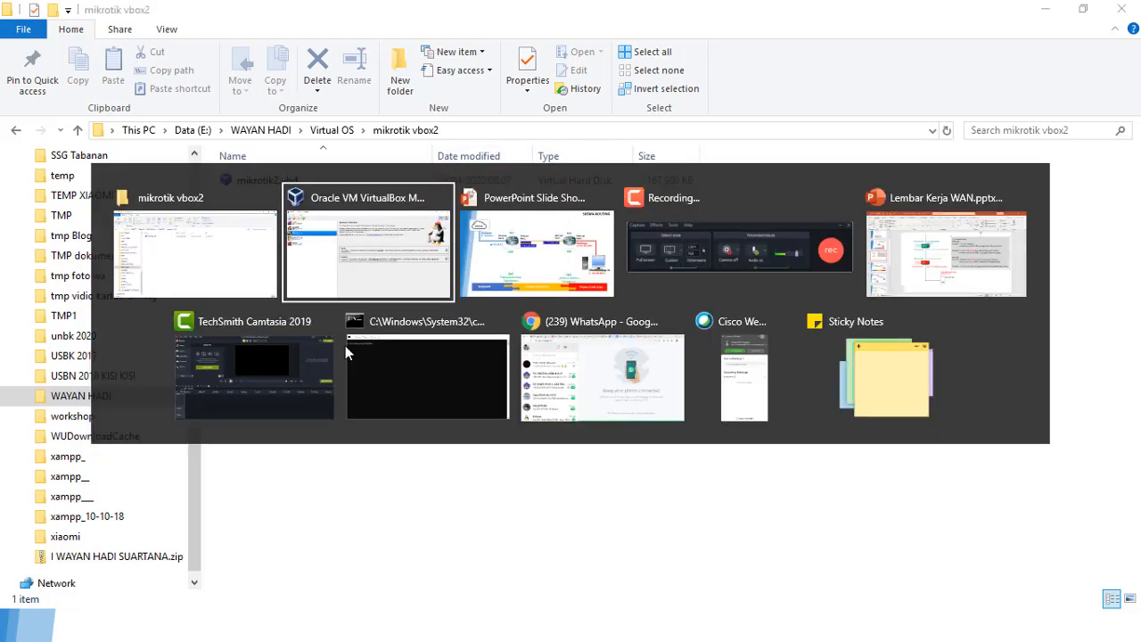
{"action": "key", "text": "alt+Tab"}
{"action": "key", "text": "alt+Tab"}
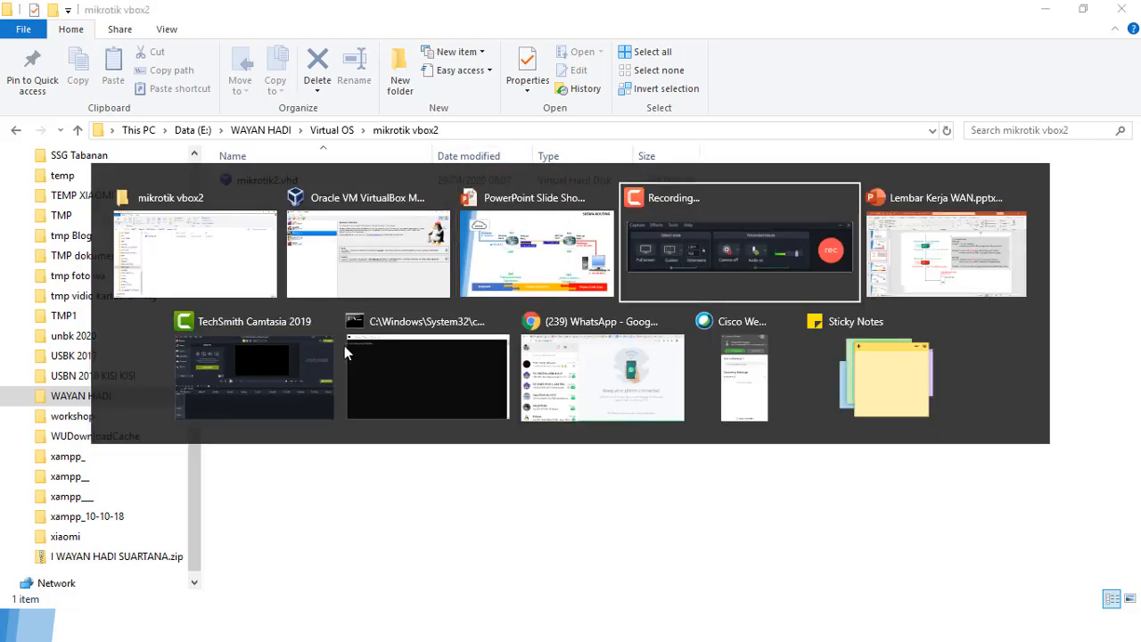
{"action": "key", "text": "alt+Tab"}
{"action": "key", "text": "alt+Tab"}
{"action": "key", "text": "alt+Tab"}
{"action": "key", "text": "alt+Tab"}
{"action": "key", "text": "alt+Tab"}
{"action": "key", "text": "alt+Tab"}
{"action": "key", "text": "alt+Tab"}
{"action": "key", "text": "alt+Tab"}
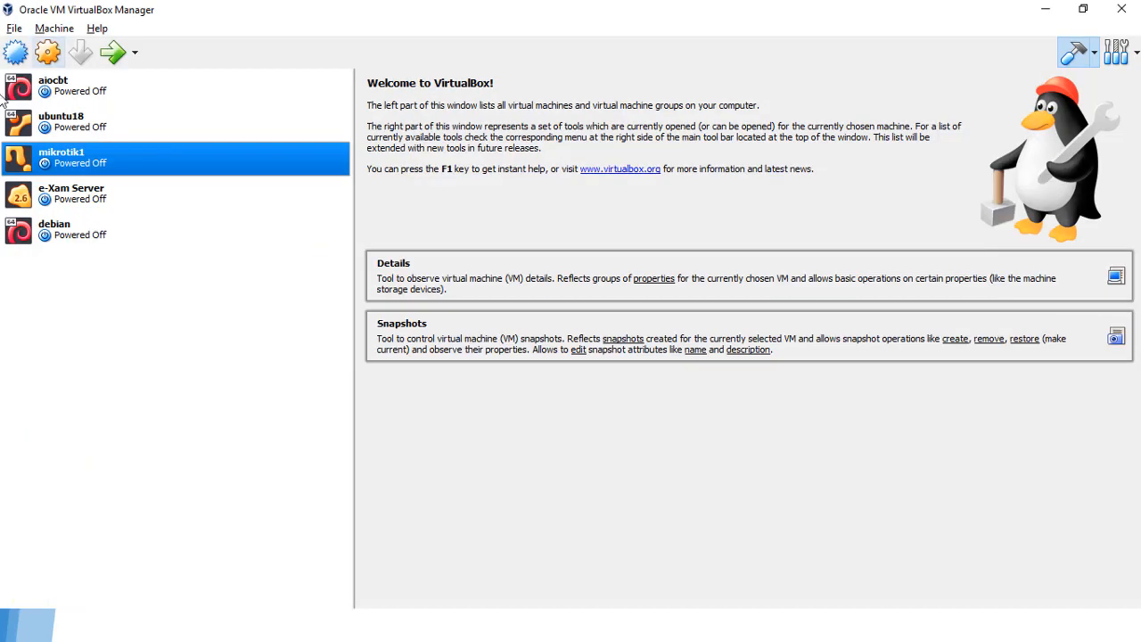
{"action": "left_click", "coordinate": [15, 51]}
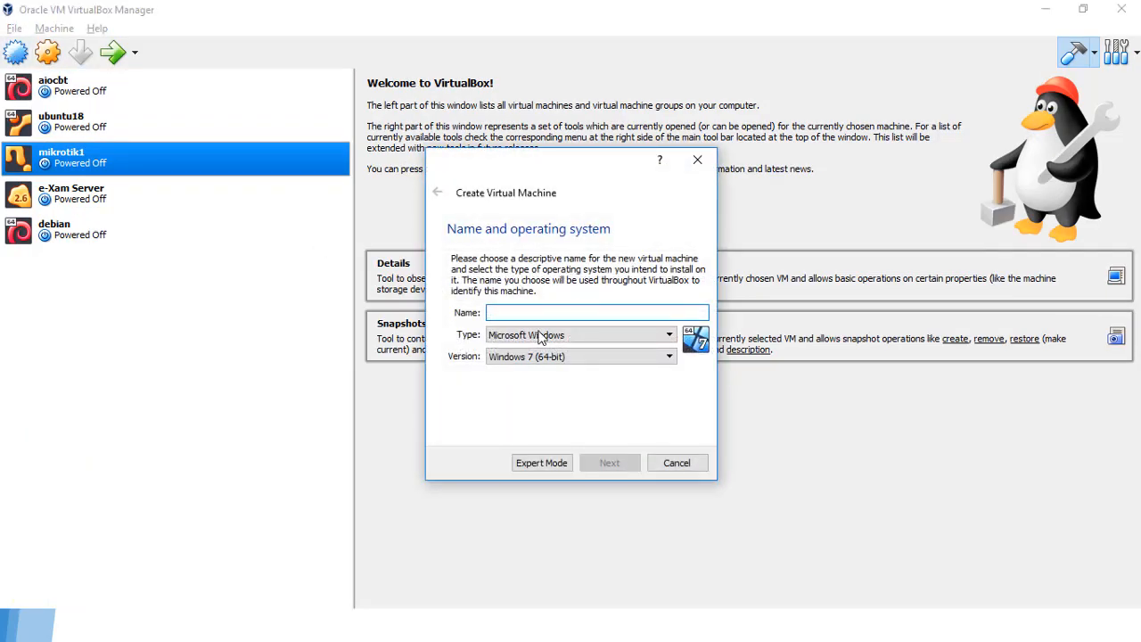
{"action": "type", "text": "mik"}
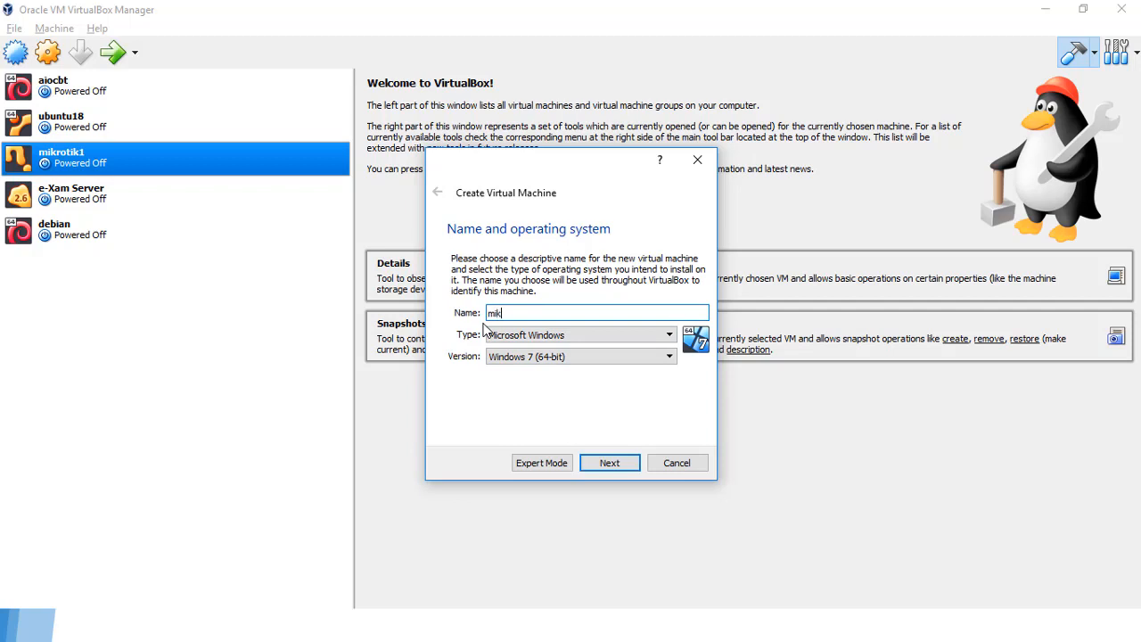
{"action": "type", "text": "rotik2"}
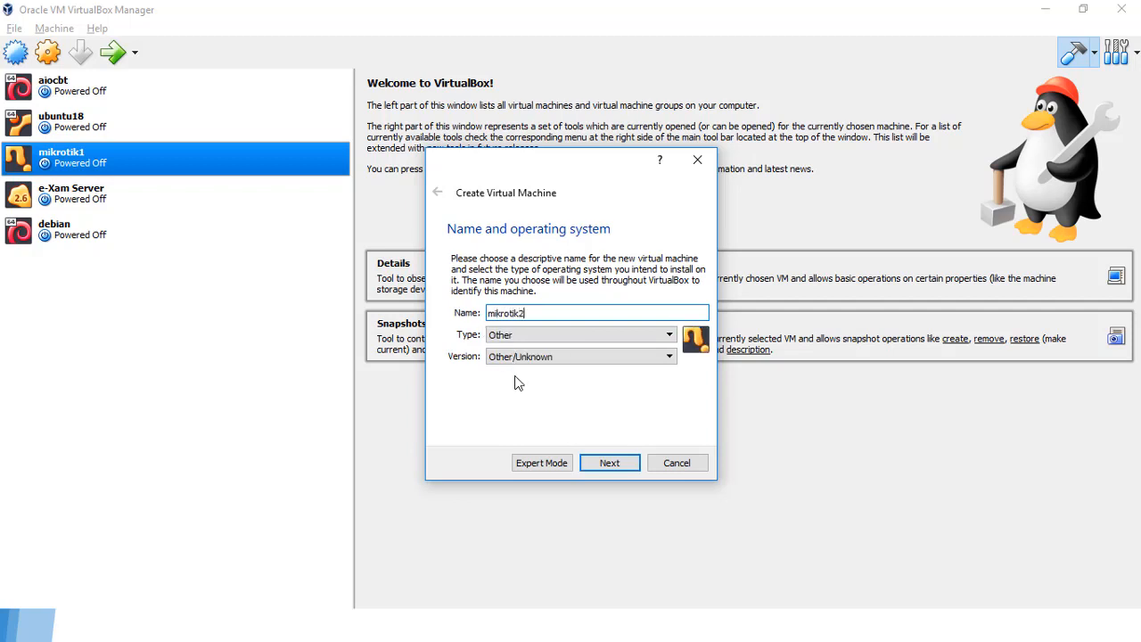
{"action": "left_click", "coordinate": [607, 465]}
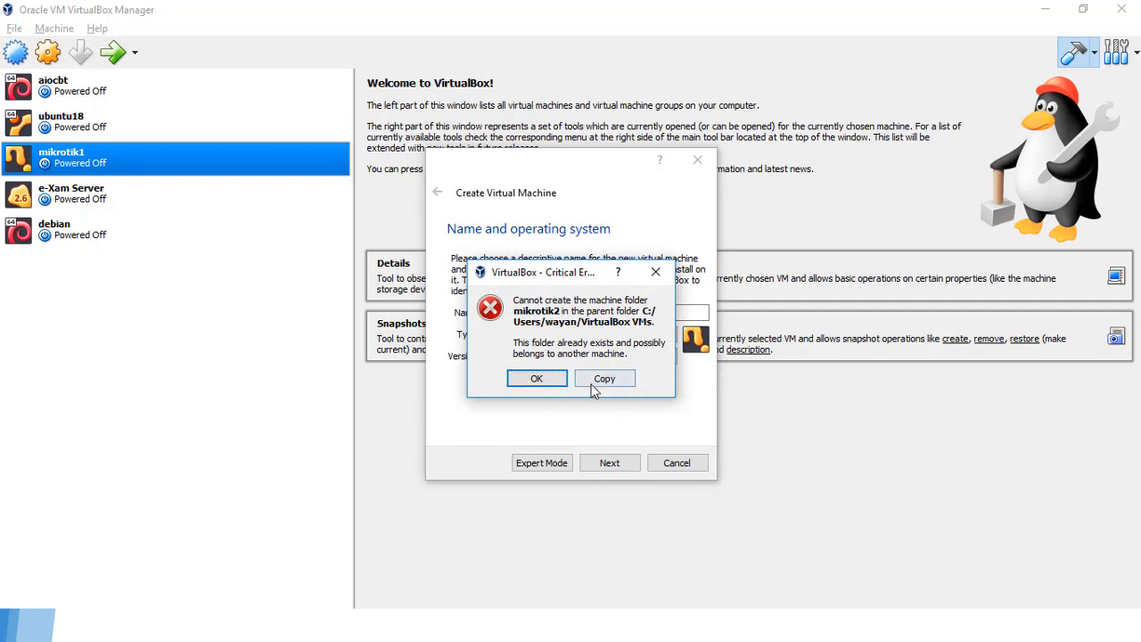
Step: Dismiss the folder-already-exists error and cancel the new-machine wizard
{"action": "left_click", "coordinate": [655, 271]}
{"action": "left_click", "coordinate": [677, 465]}
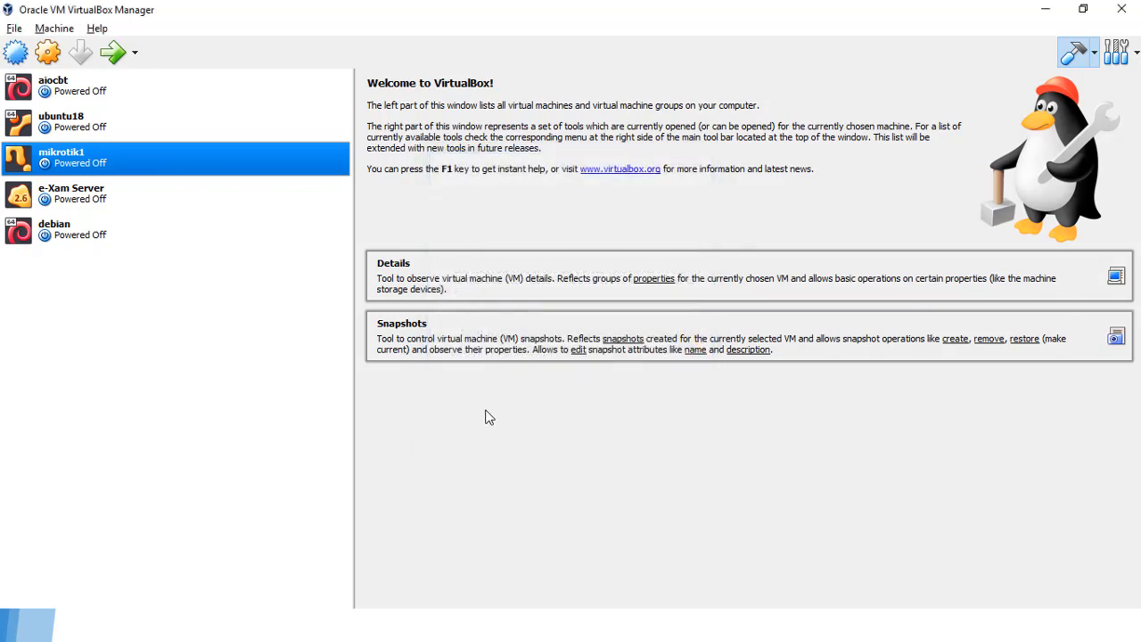
{"action": "key", "text": "alt+Tab"}
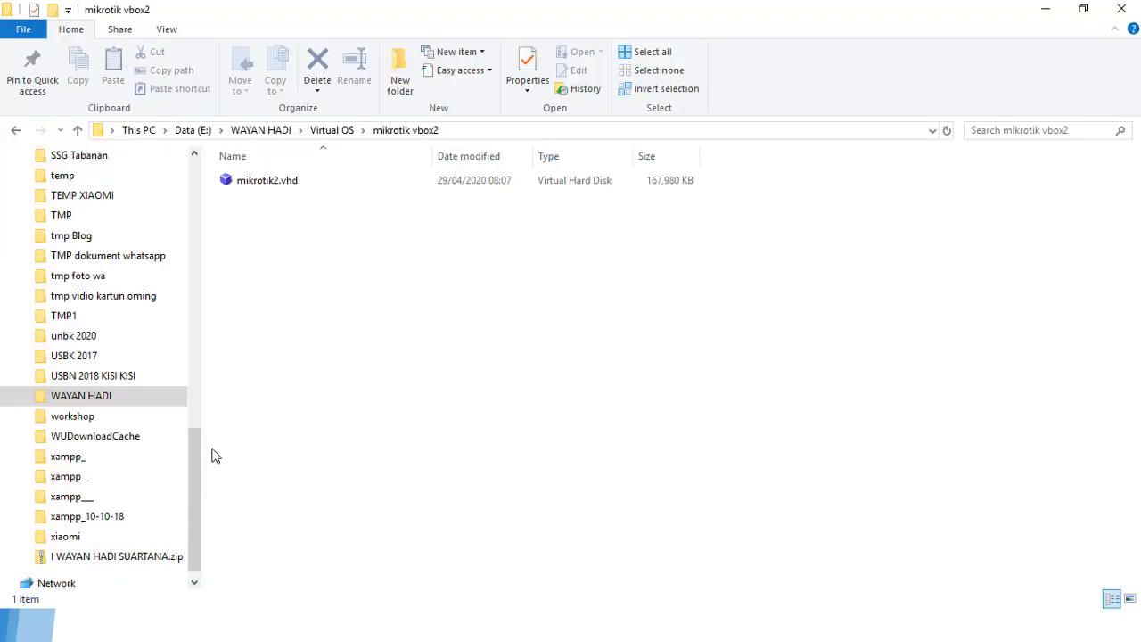
Step: Permanently delete the leftover mikrotik2 folder from C:\Users\wayan\VirtualBox VMs
{"action": "left_click_drag", "start_coordinate": [196, 448], "coordinate": [209, 184]}
{"action": "left_click", "coordinate": [81, 356]}
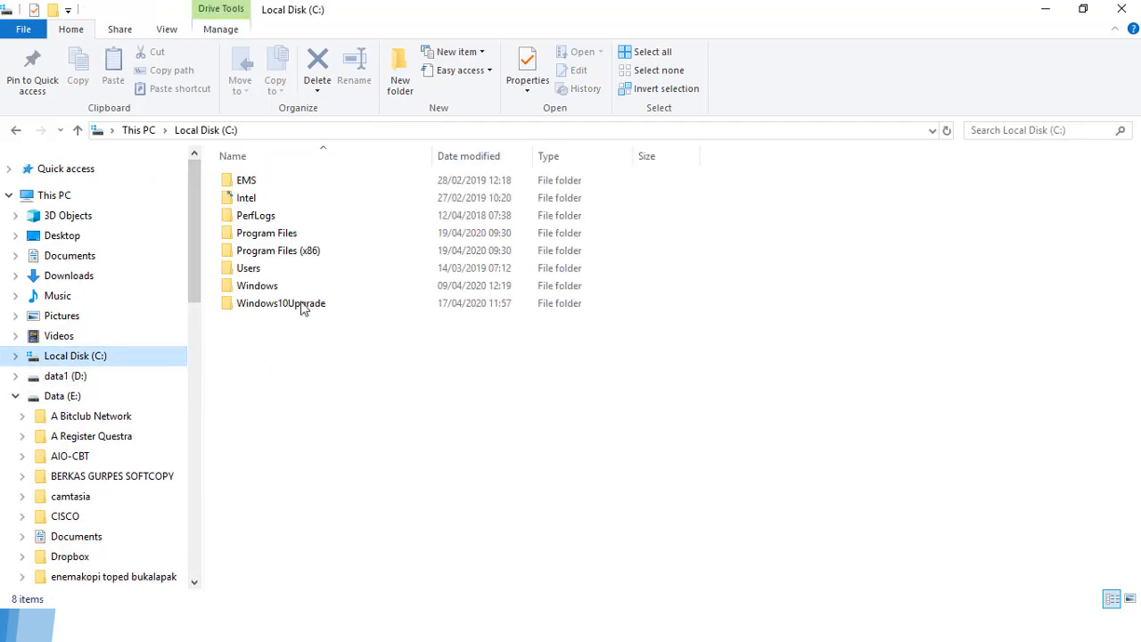
{"action": "double_click", "coordinate": [254, 270]}
{"action": "left_click", "coordinate": [249, 198]}
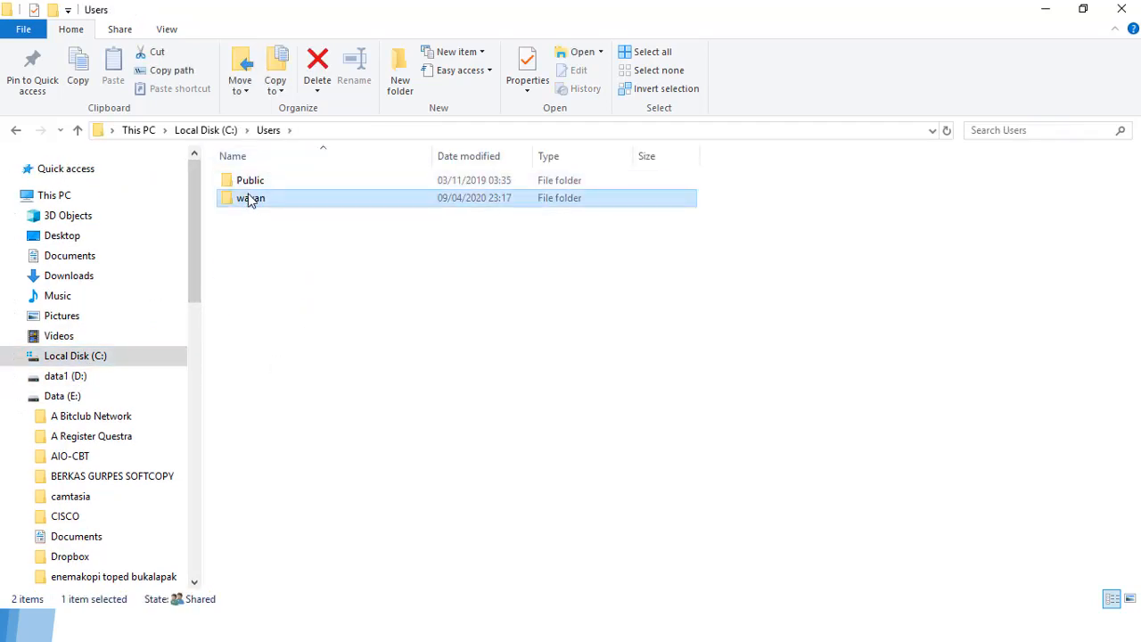
{"action": "double_click", "coordinate": [249, 197]}
{"action": "scroll", "coordinate": [267, 527], "scroll_direction": "down", "scroll_amount": 2}
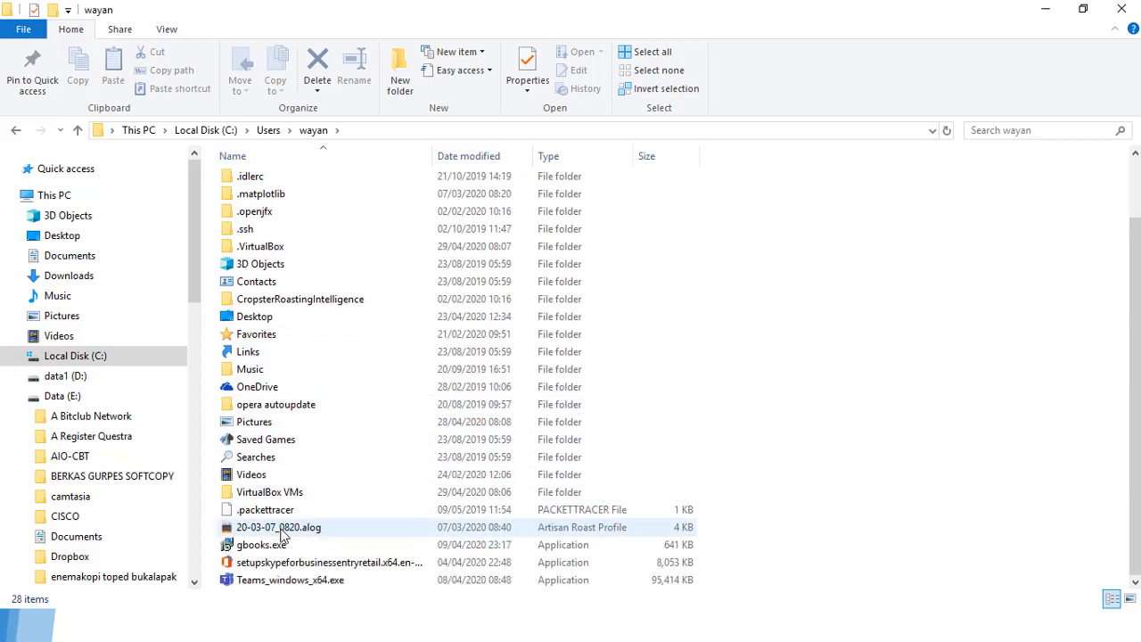
{"action": "double_click", "coordinate": [276, 492]}
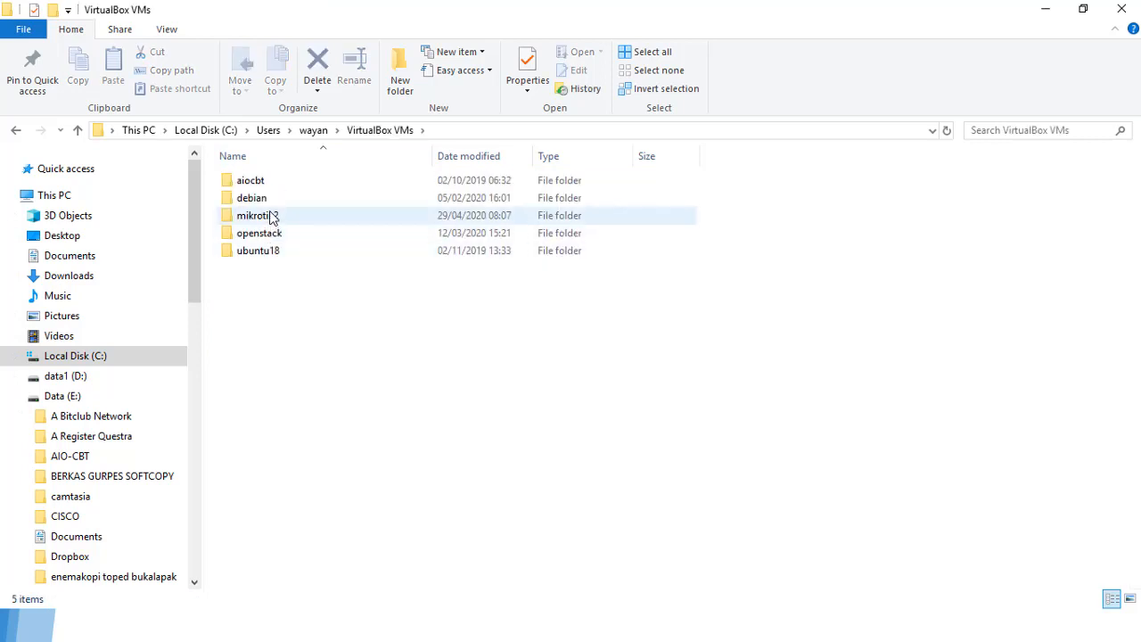
{"action": "left_click", "coordinate": [273, 217]}
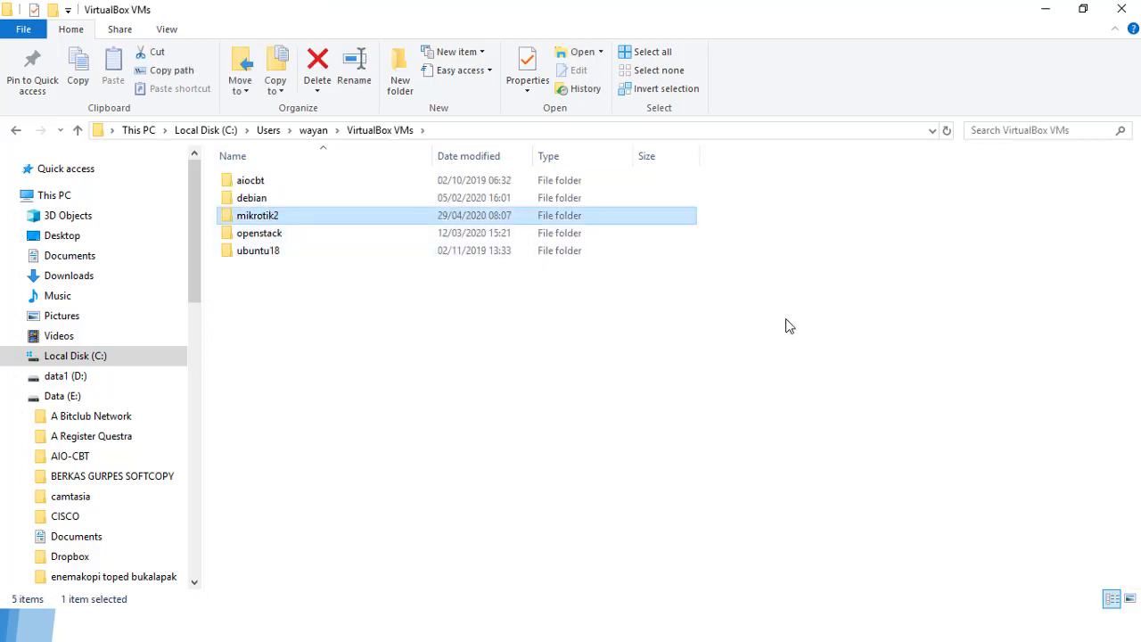
{"action": "key", "text": "shift+Delete"}
{"action": "key", "text": "Return"}
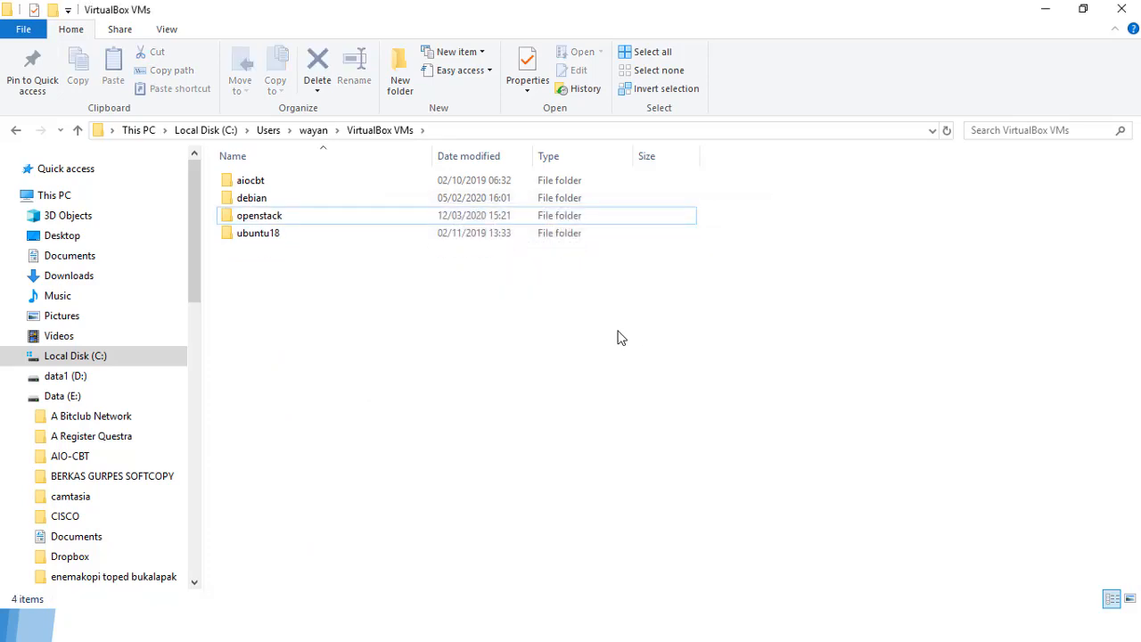
Step: Browse back to E:\WAYAN HADI\Virtual OS\mikrotik vbox2 holding mikrotik2.vhd
{"action": "left_click", "coordinate": [76, 131]}
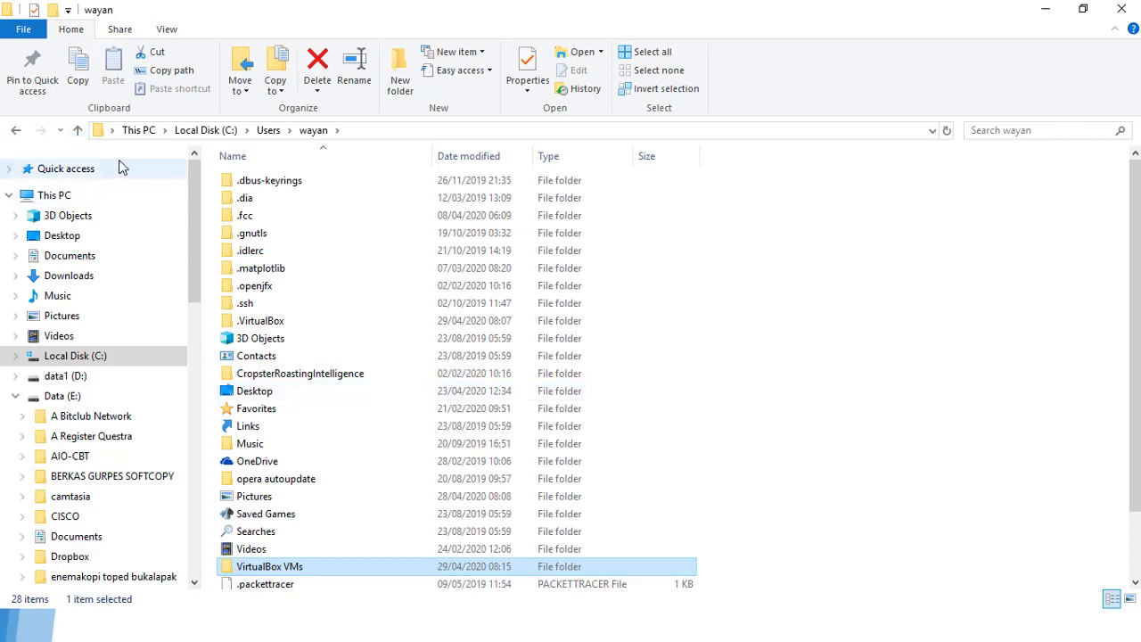
{"action": "left_click", "coordinate": [15, 131]}
{"action": "left_click", "coordinate": [15, 131]}
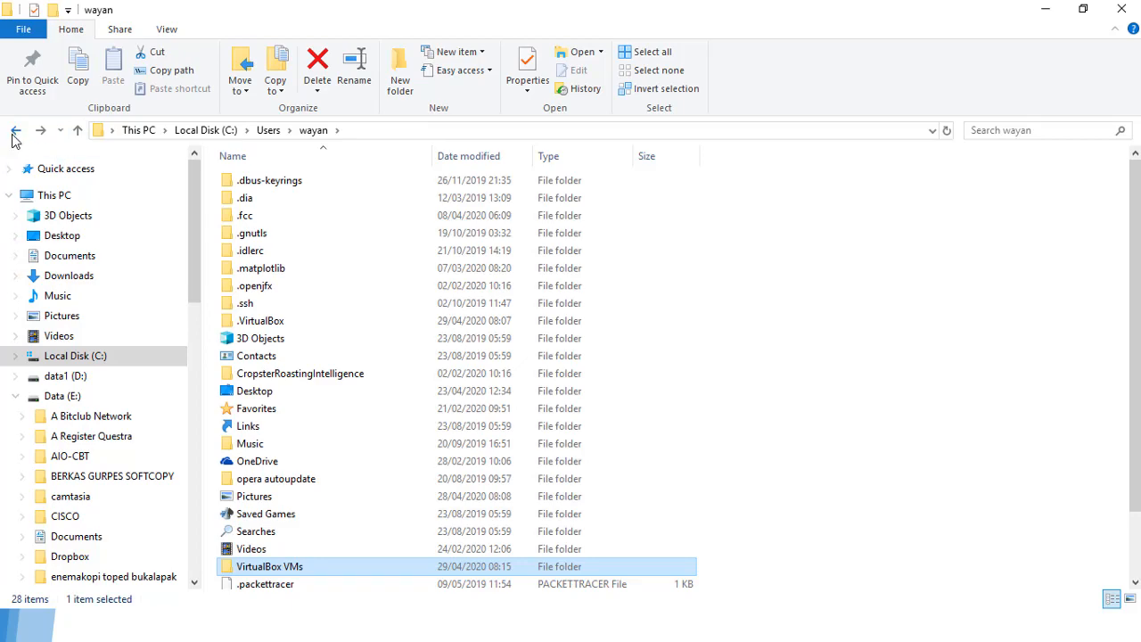
{"action": "left_click", "coordinate": [16, 131]}
{"action": "scroll", "coordinate": [112, 455], "scroll_direction": "down", "scroll_amount": 10}
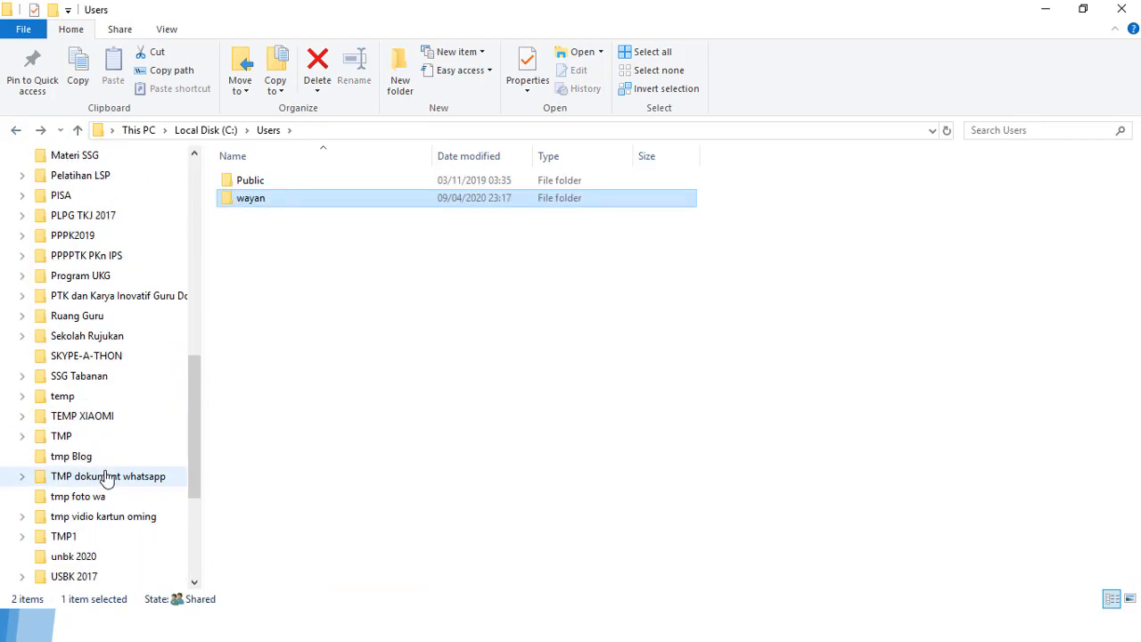
{"action": "scroll", "coordinate": [103, 477], "scroll_direction": "down", "scroll_amount": 4}
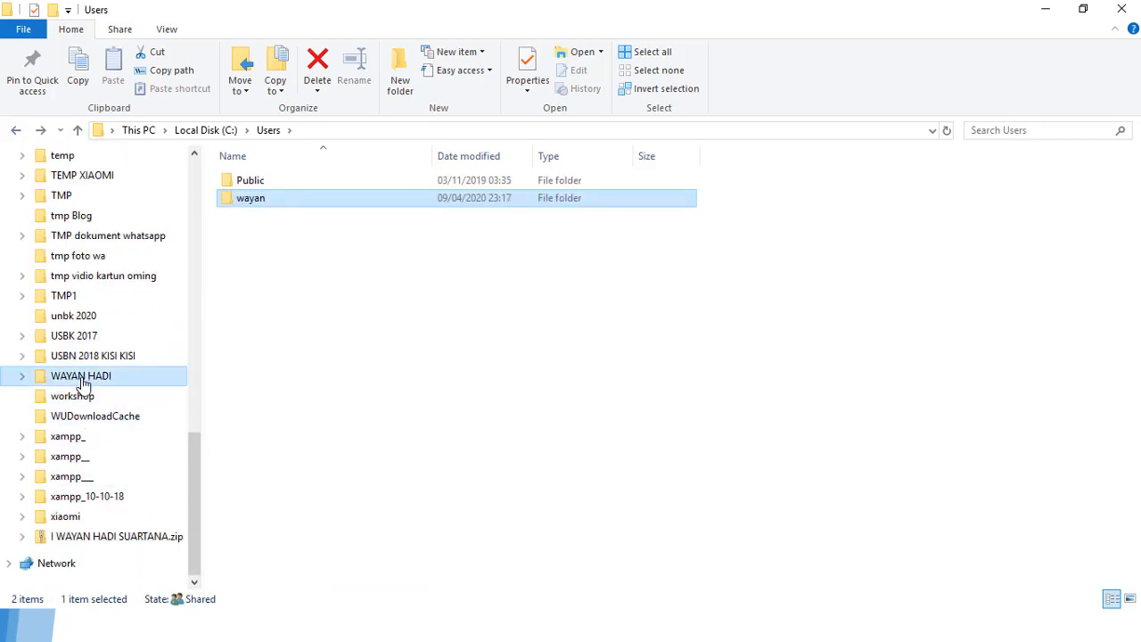
{"action": "left_click", "coordinate": [81, 376]}
{"action": "scroll", "coordinate": [279, 499], "scroll_direction": "down", "scroll_amount": 11}
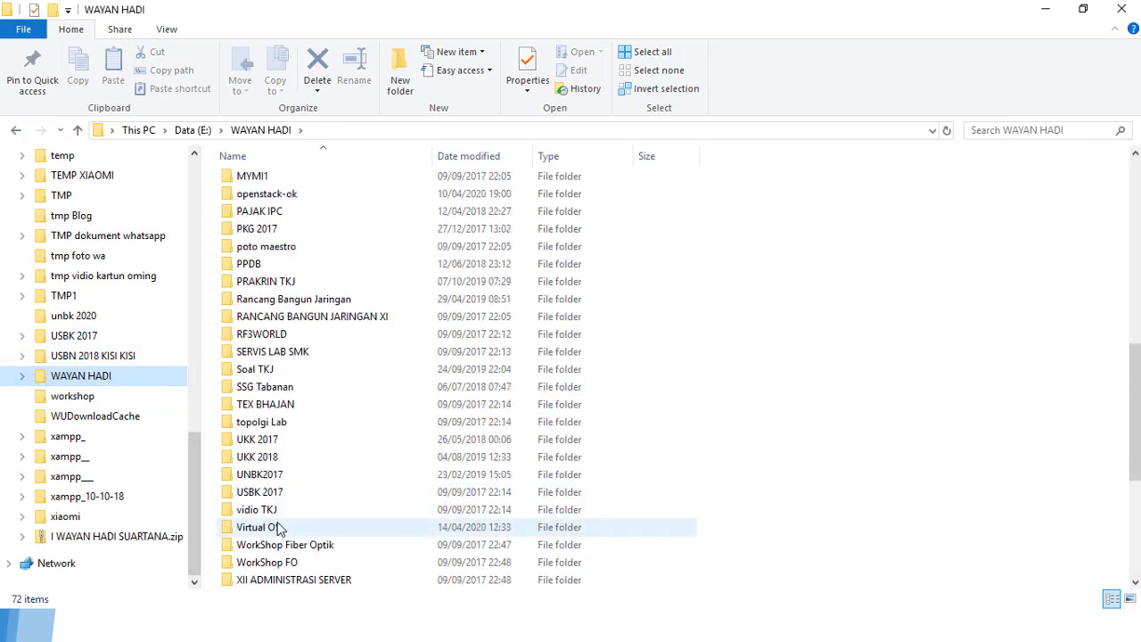
{"action": "scroll", "coordinate": [280, 528], "scroll_direction": "down", "scroll_amount": 1}
{"action": "left_click", "coordinate": [268, 478]}
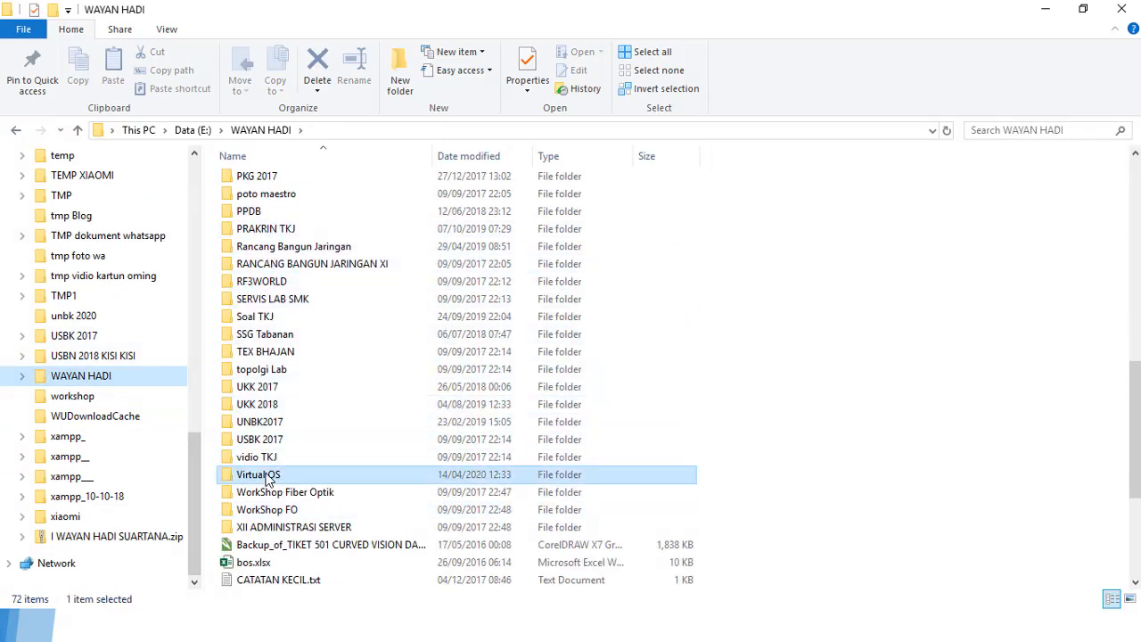
{"action": "double_click", "coordinate": [267, 478]}
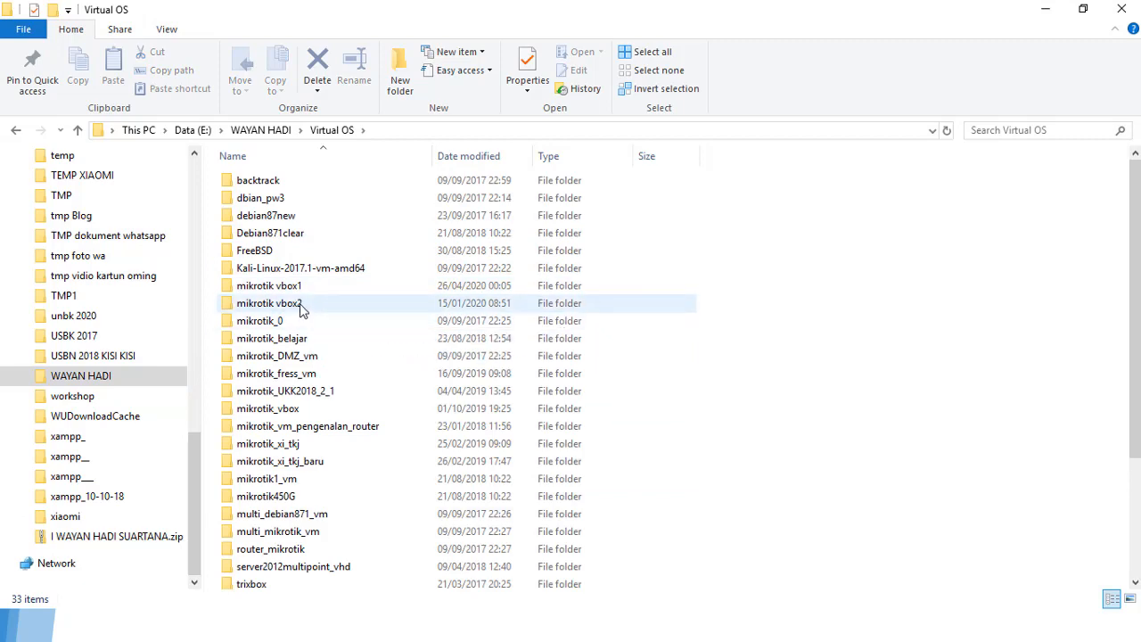
{"action": "left_click", "coordinate": [301, 308]}
{"action": "double_click", "coordinate": [301, 308]}
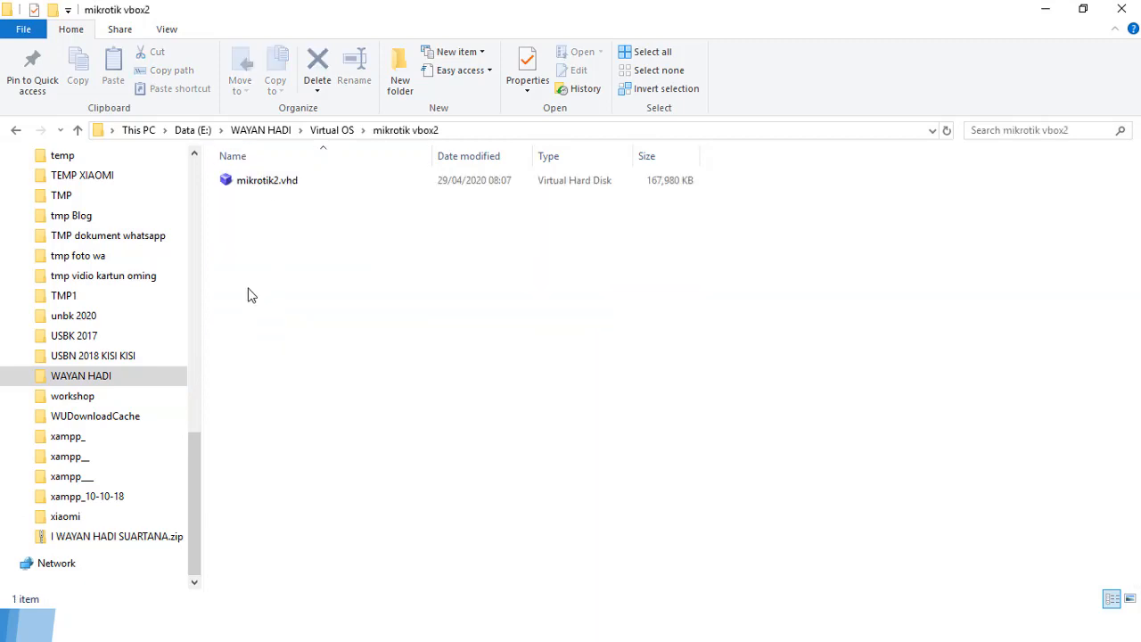
{"action": "key", "text": "alt+Tab"}
Step: Start a new machine named mikrotik2 with 512 MB of memory
{"action": "key", "text": "ctrl+n"}
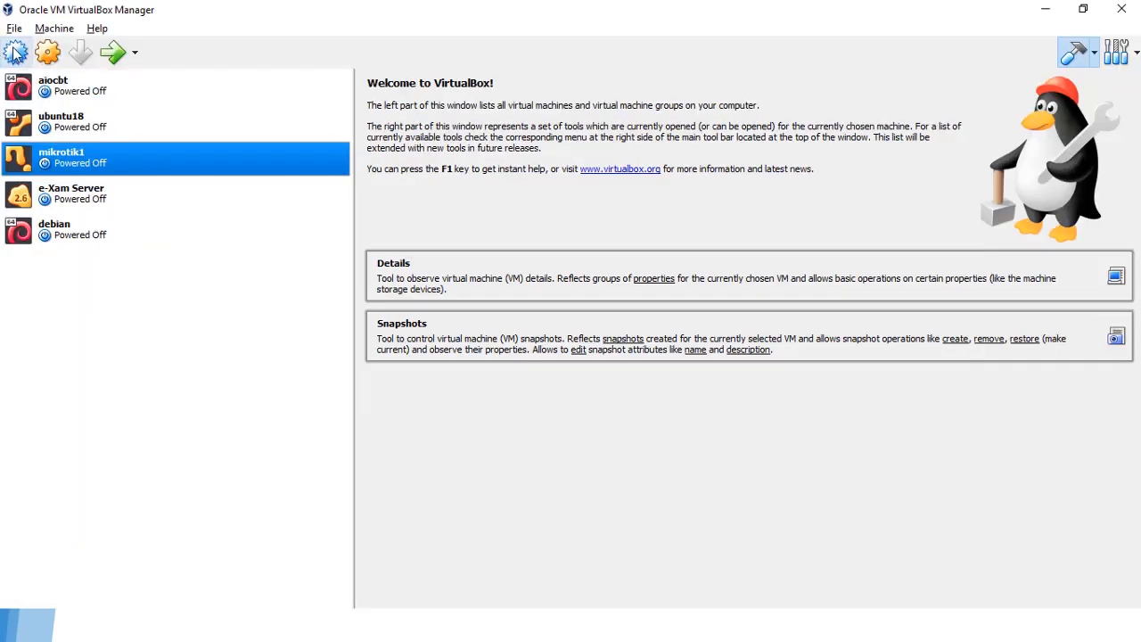
{"action": "type", "text": "mi"}
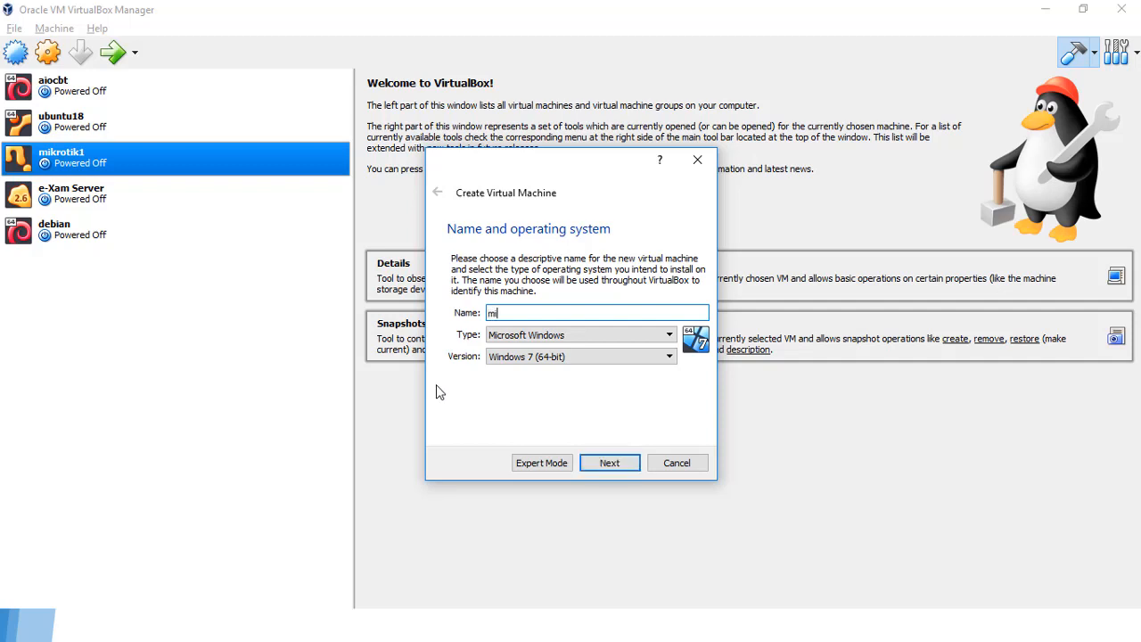
{"action": "type", "text": "krotik2"}
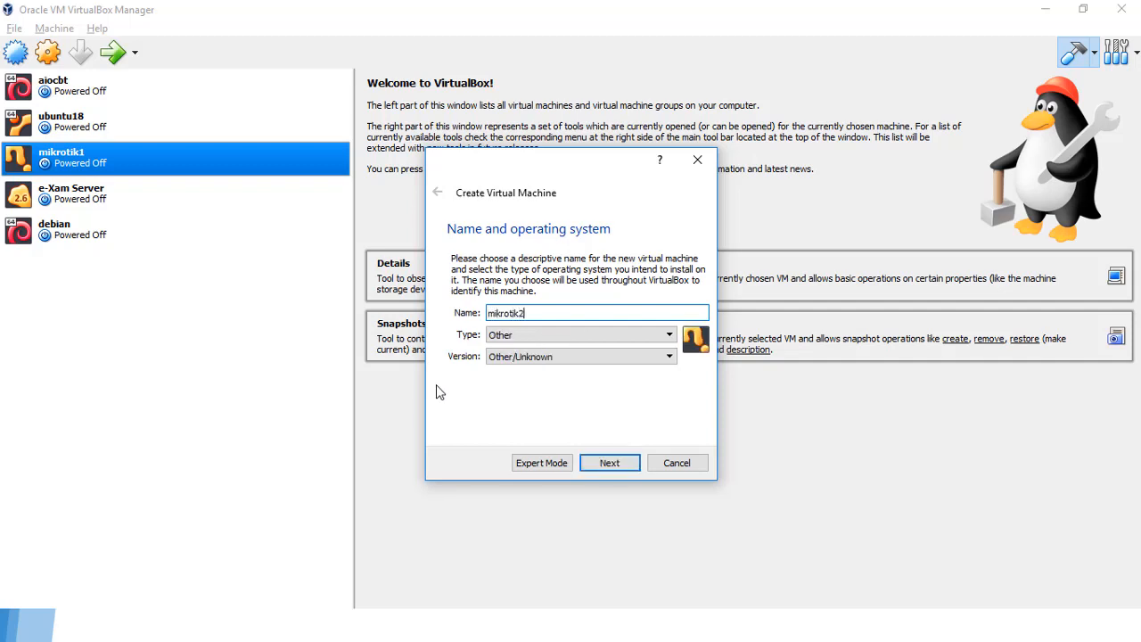
{"action": "left_click", "coordinate": [609, 463]}
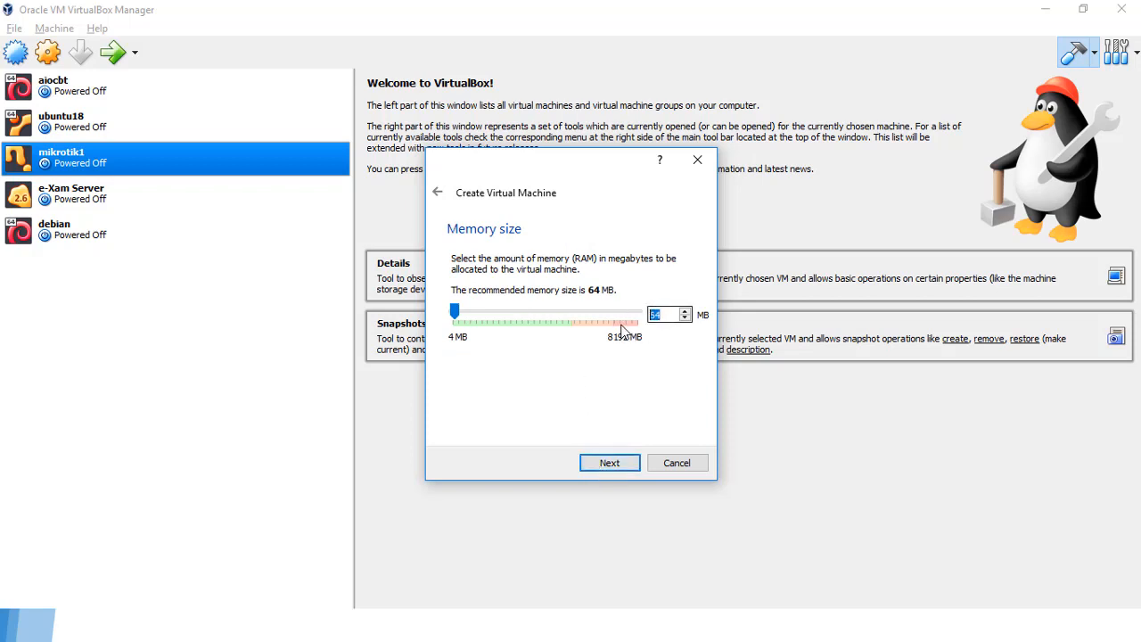
{"action": "type", "text": "512"}
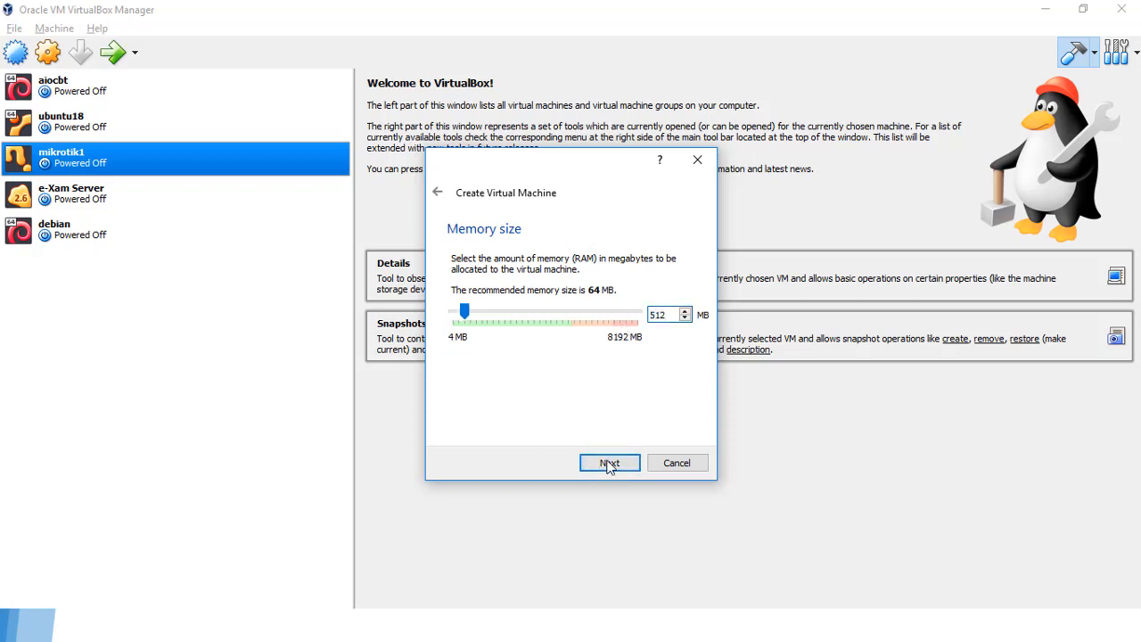
{"action": "left_click", "coordinate": [612, 464]}
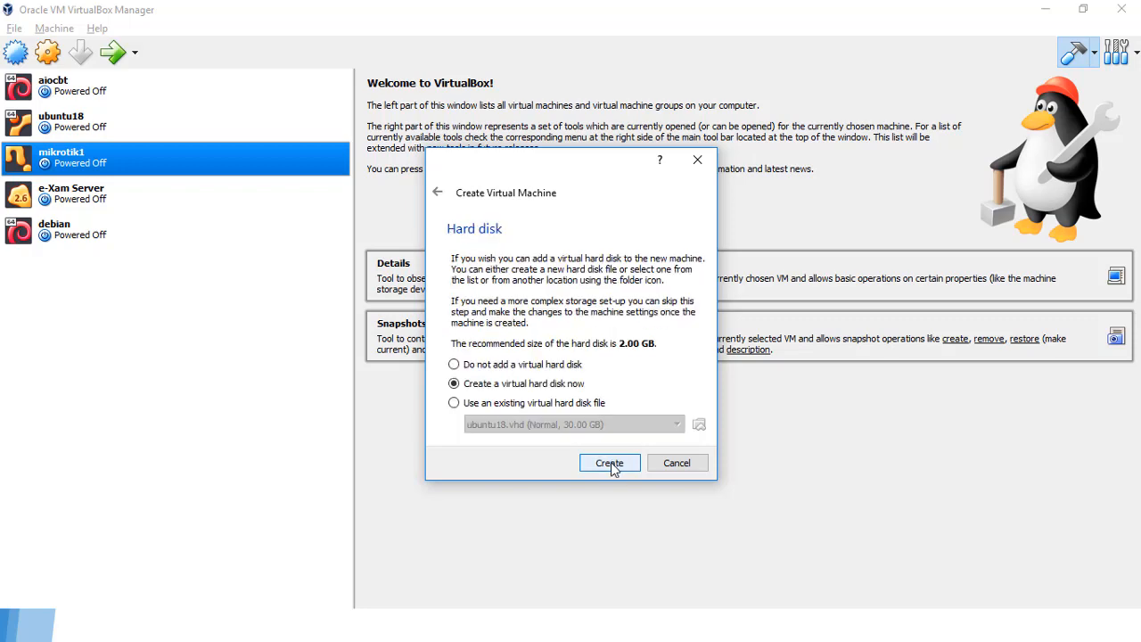
Step: Attach the existing mikrotik2.vhd disk and create the machine
{"action": "left_click", "coordinate": [558, 405]}
{"action": "left_click", "coordinate": [699, 426]}
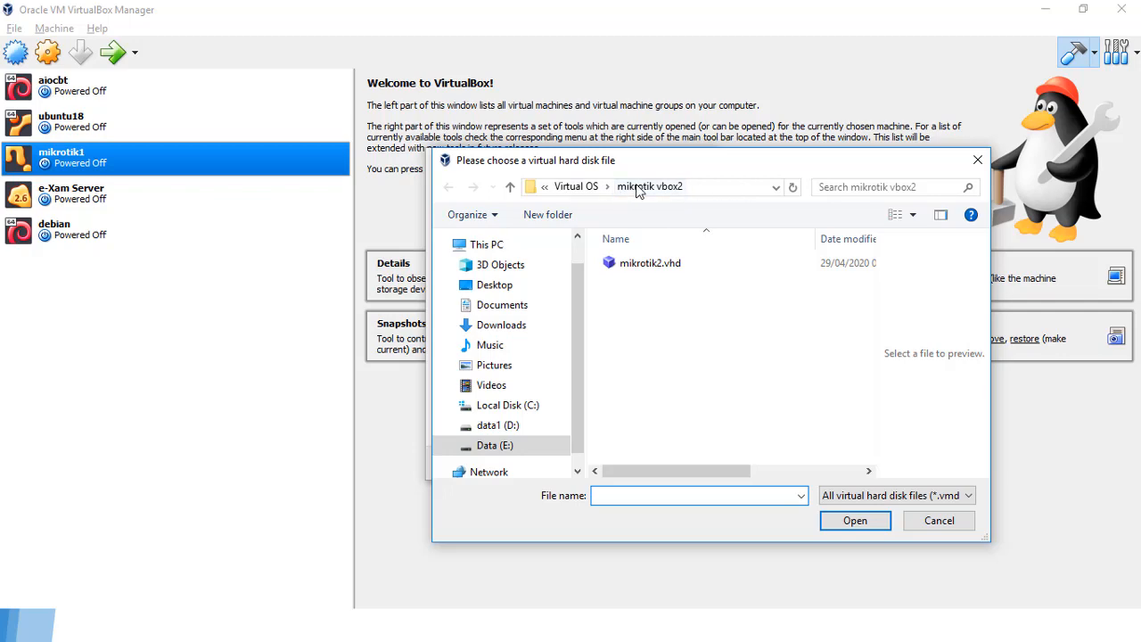
{"action": "left_click", "coordinate": [658, 265]}
{"action": "left_click", "coordinate": [854, 523]}
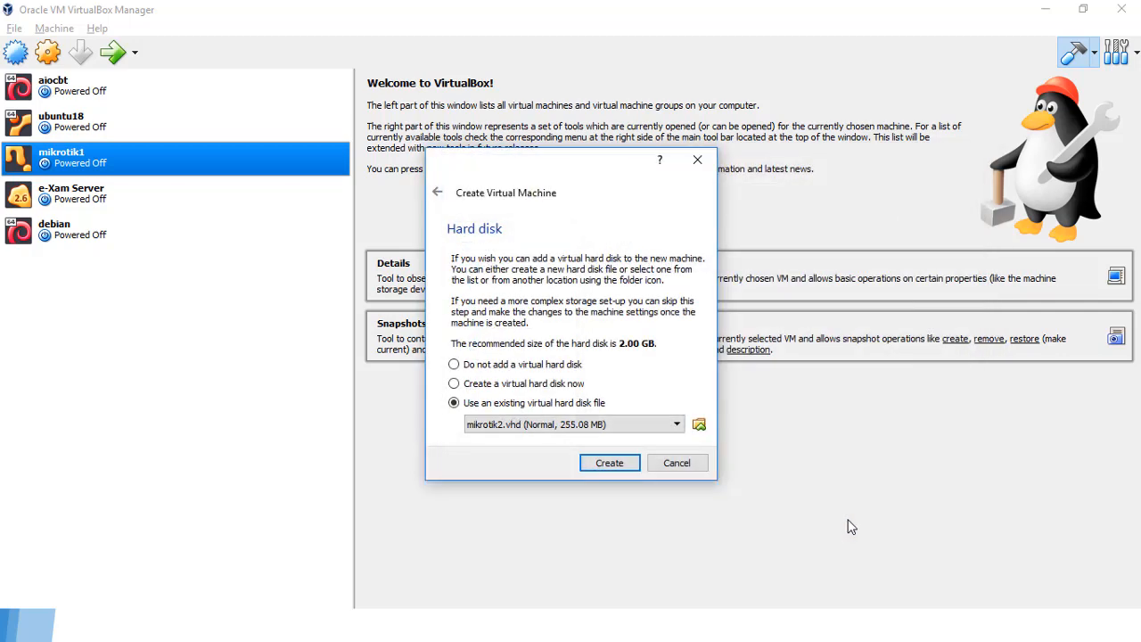
{"action": "left_click", "coordinate": [611, 463]}
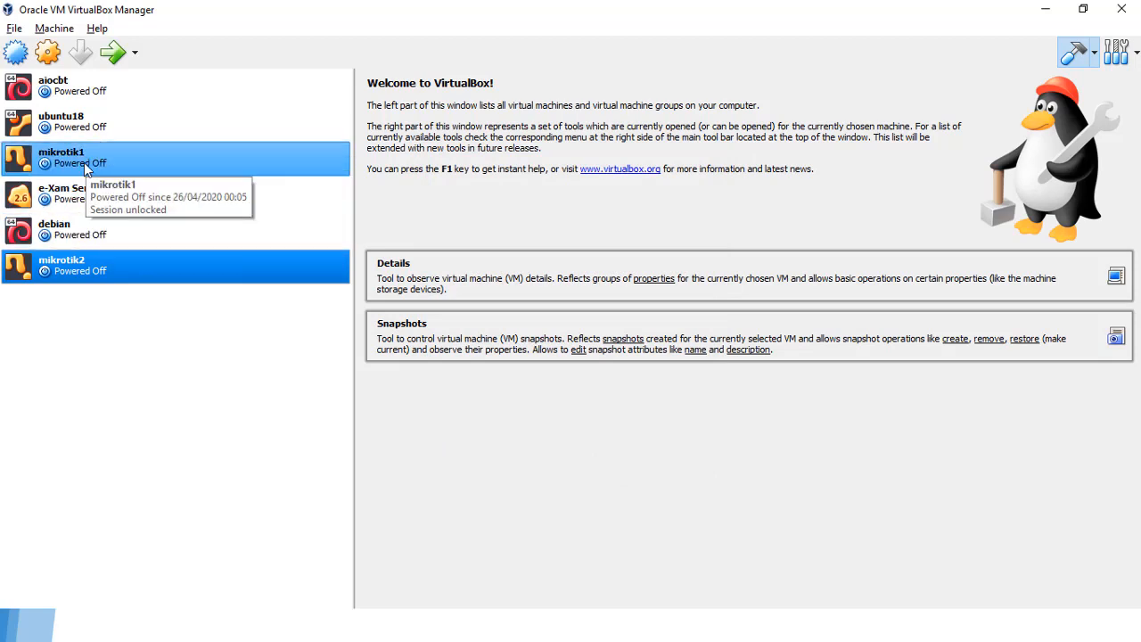
{"action": "left_click", "coordinate": [86, 169]}
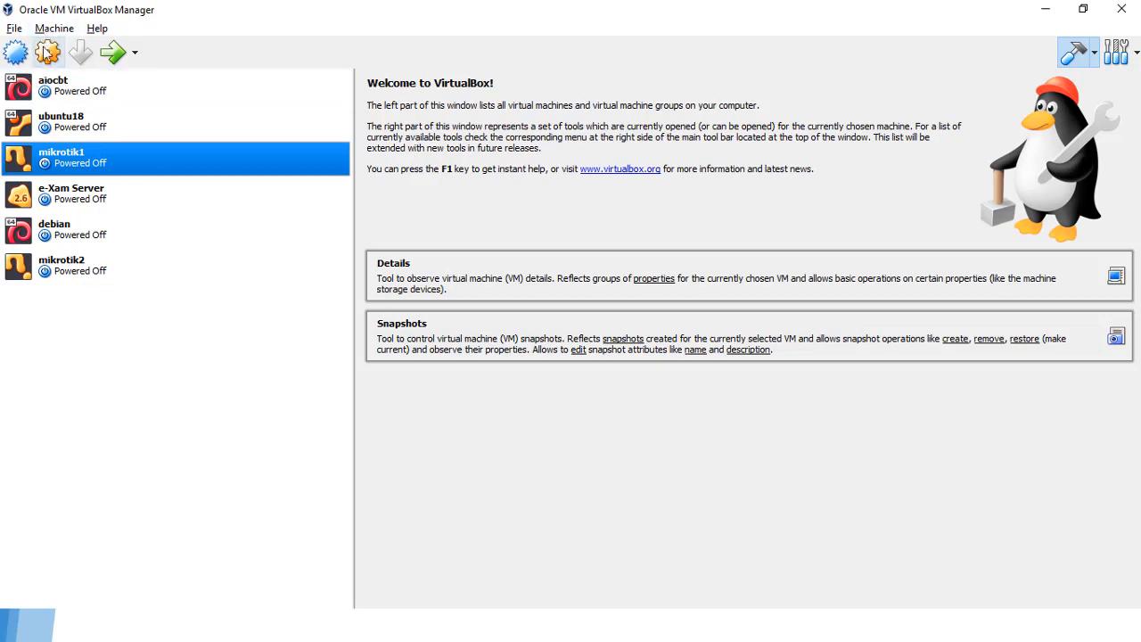
{"action": "left_click", "coordinate": [48, 52]}
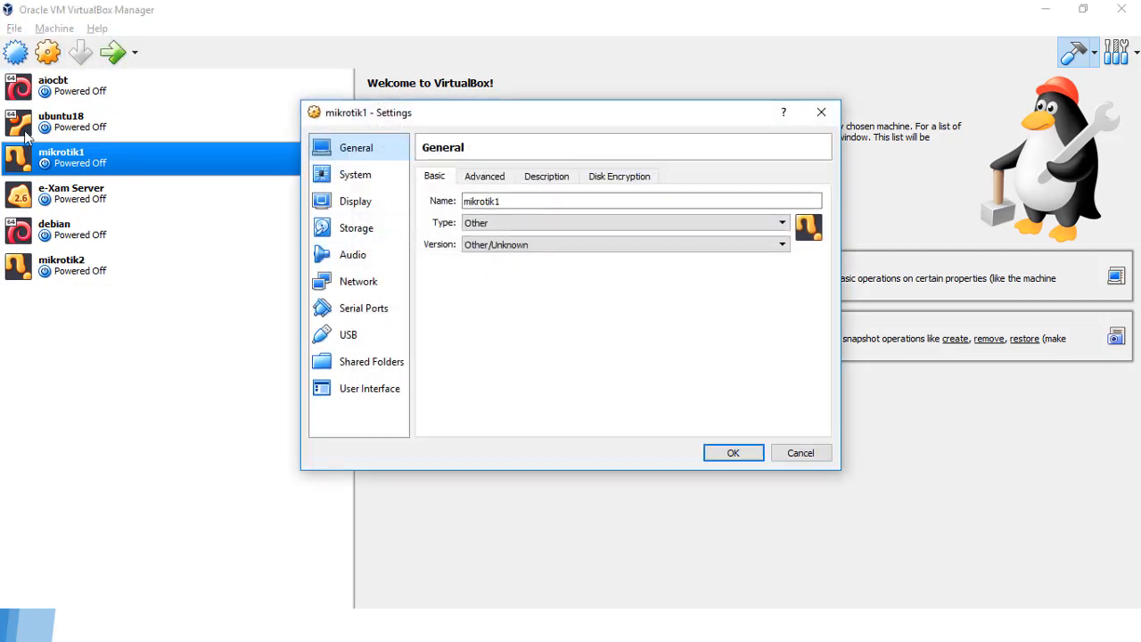
{"action": "left_click", "coordinate": [360, 283]}
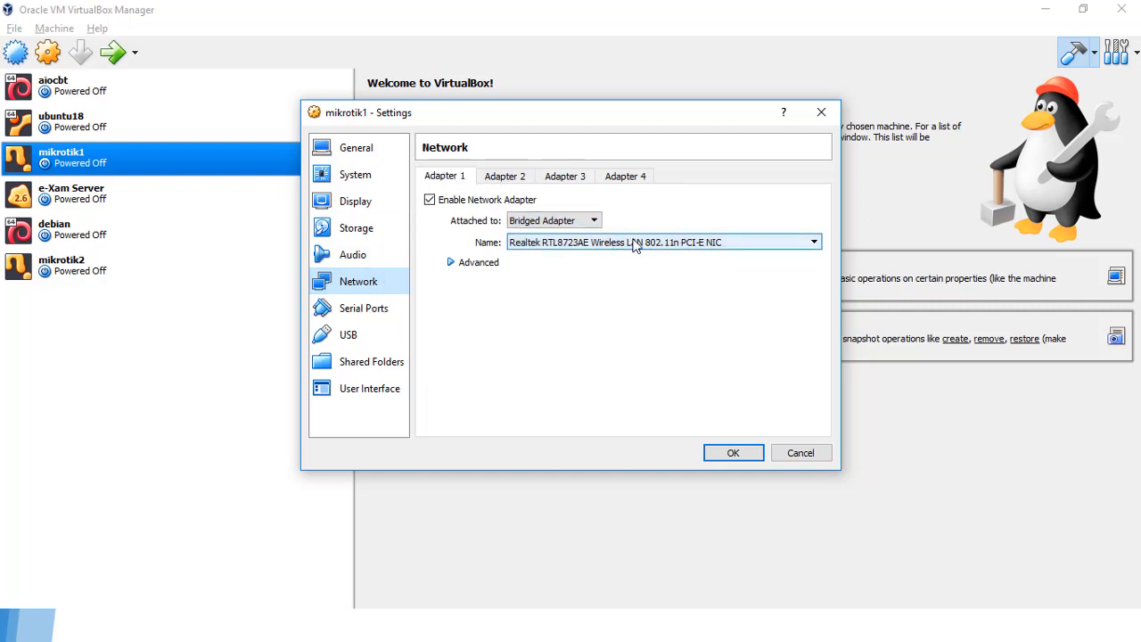
{"action": "left_click", "coordinate": [505, 177]}
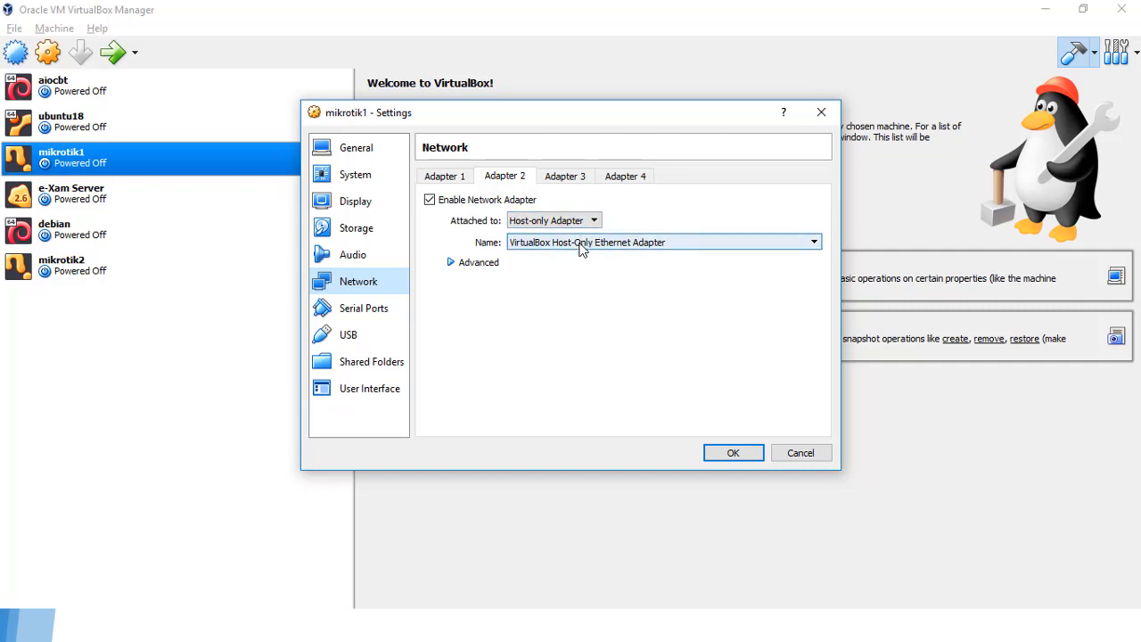
{"action": "left_click", "coordinate": [575, 222]}
{"action": "left_click", "coordinate": [573, 222]}
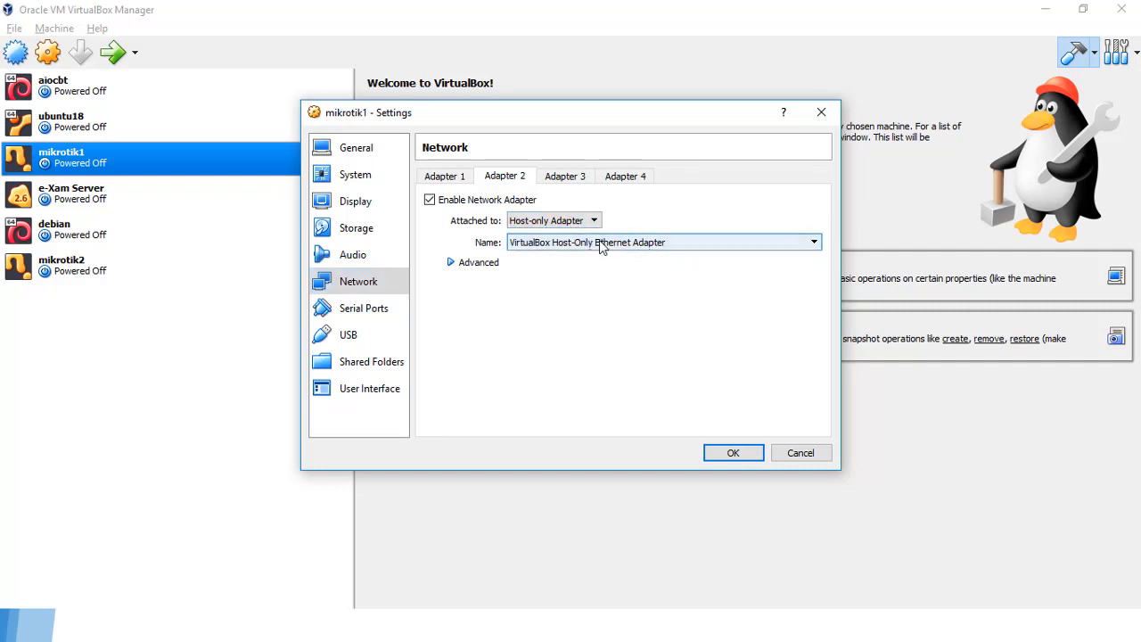
{"action": "left_click", "coordinate": [601, 244]}
{"action": "left_click", "coordinate": [608, 256]}
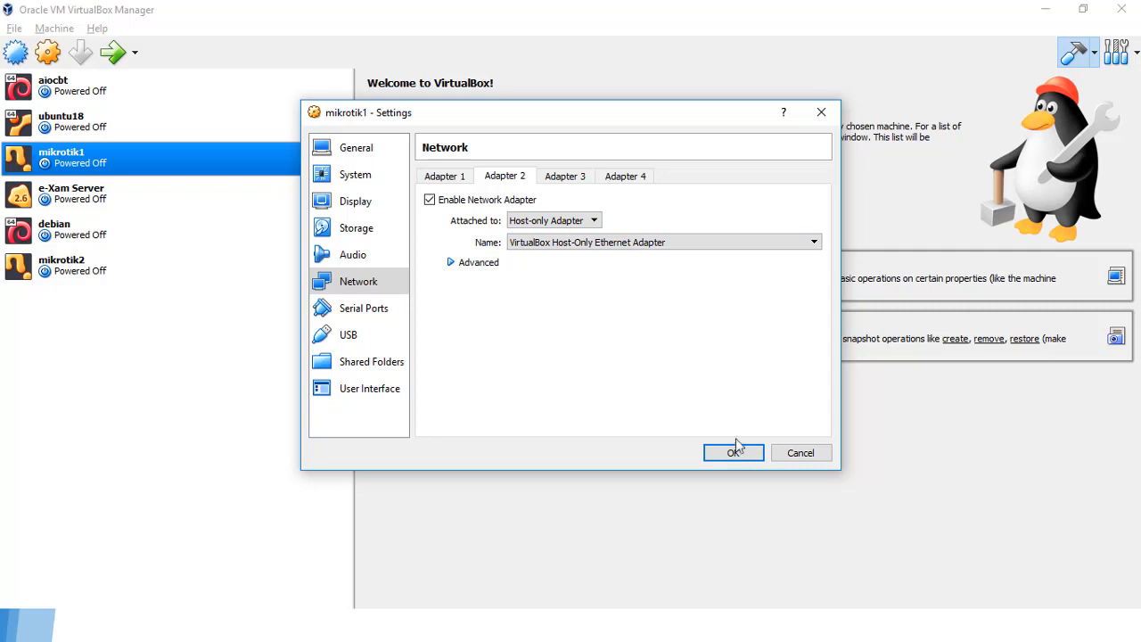
{"action": "left_click", "coordinate": [359, 175]}
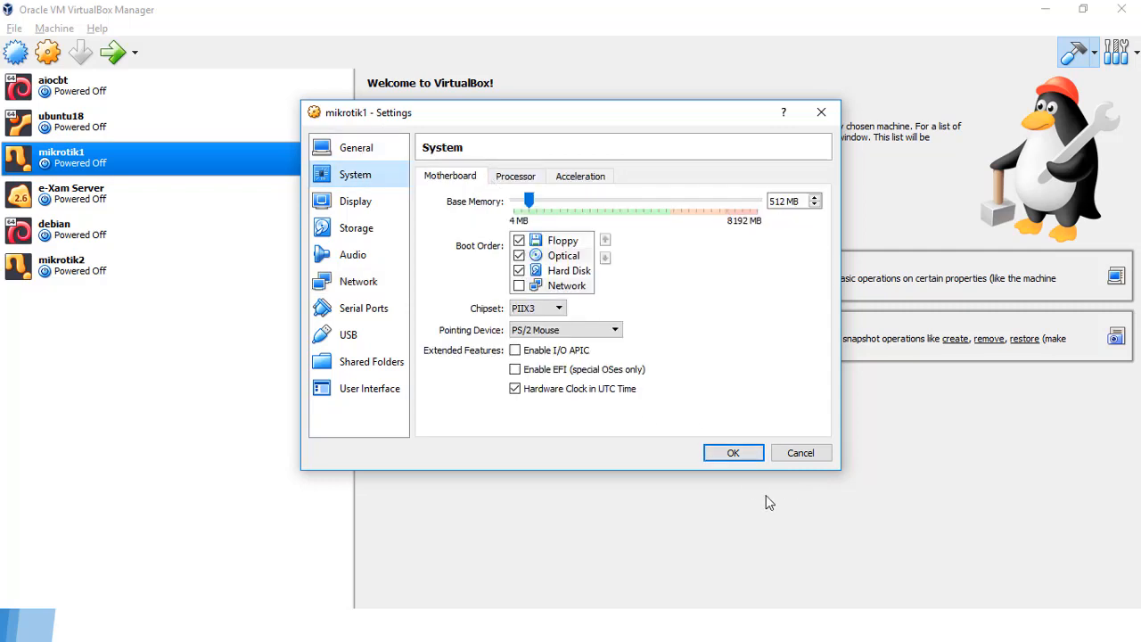
{"action": "left_click", "coordinate": [729, 453]}
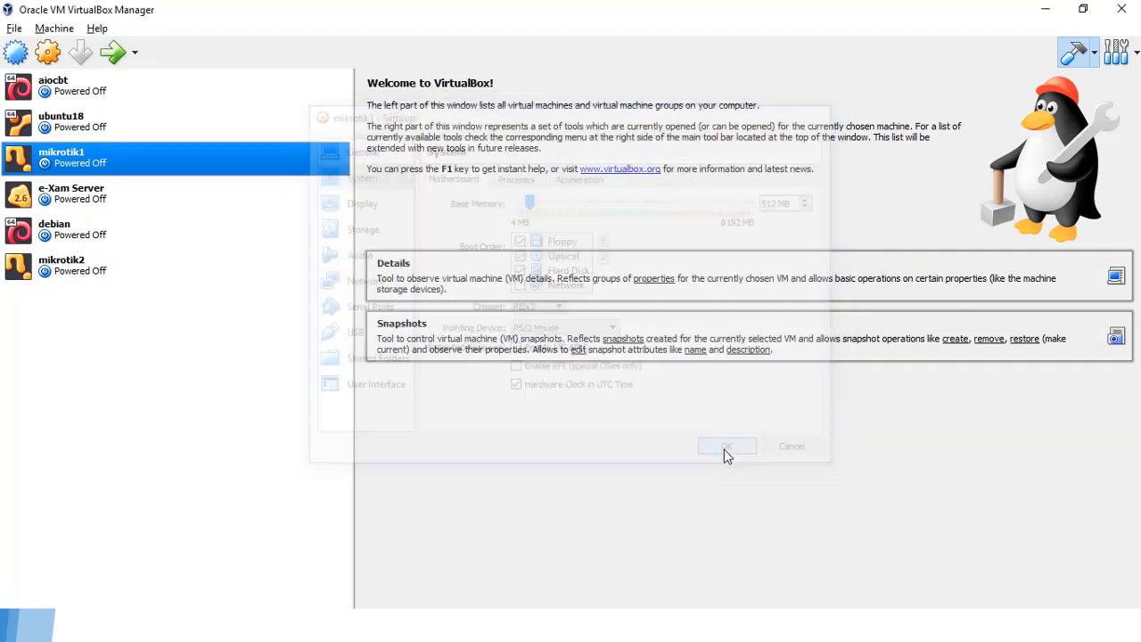
Step: Set mikrotik2's Adapter 1 to Host-only Adapter in its network settings
{"action": "left_click", "coordinate": [43, 273]}
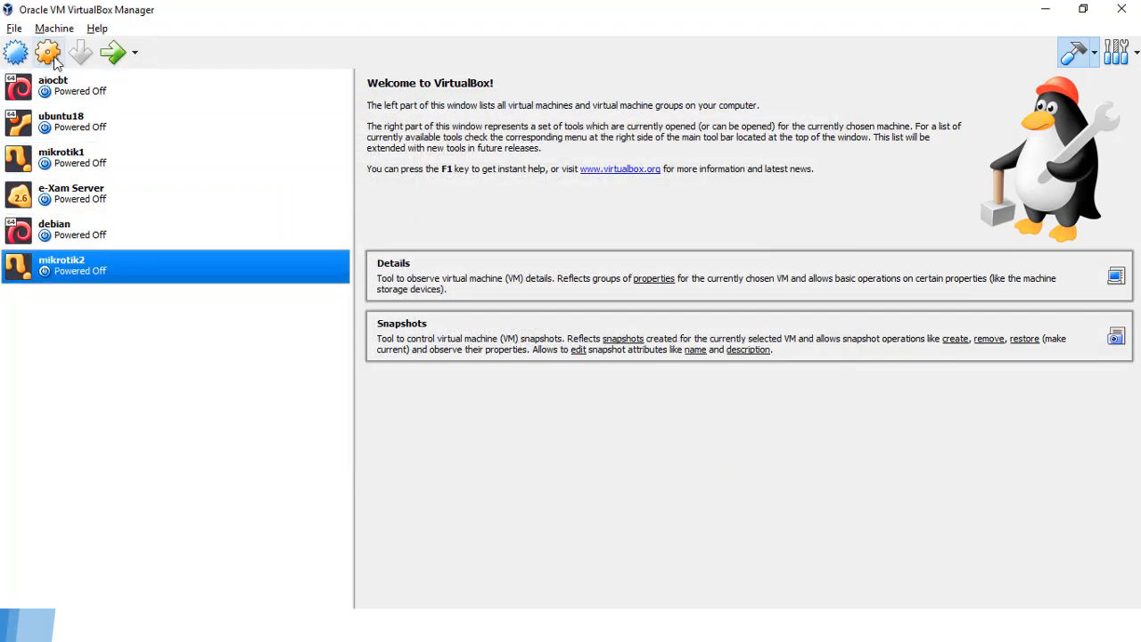
{"action": "left_click", "coordinate": [50, 55]}
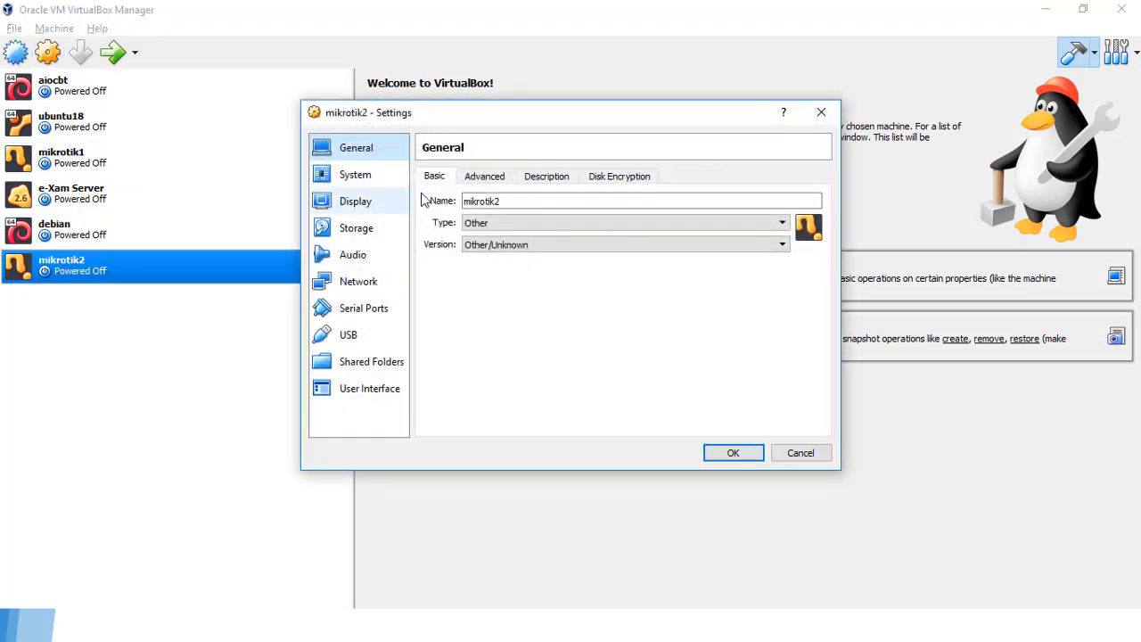
{"action": "left_click", "coordinate": [362, 290]}
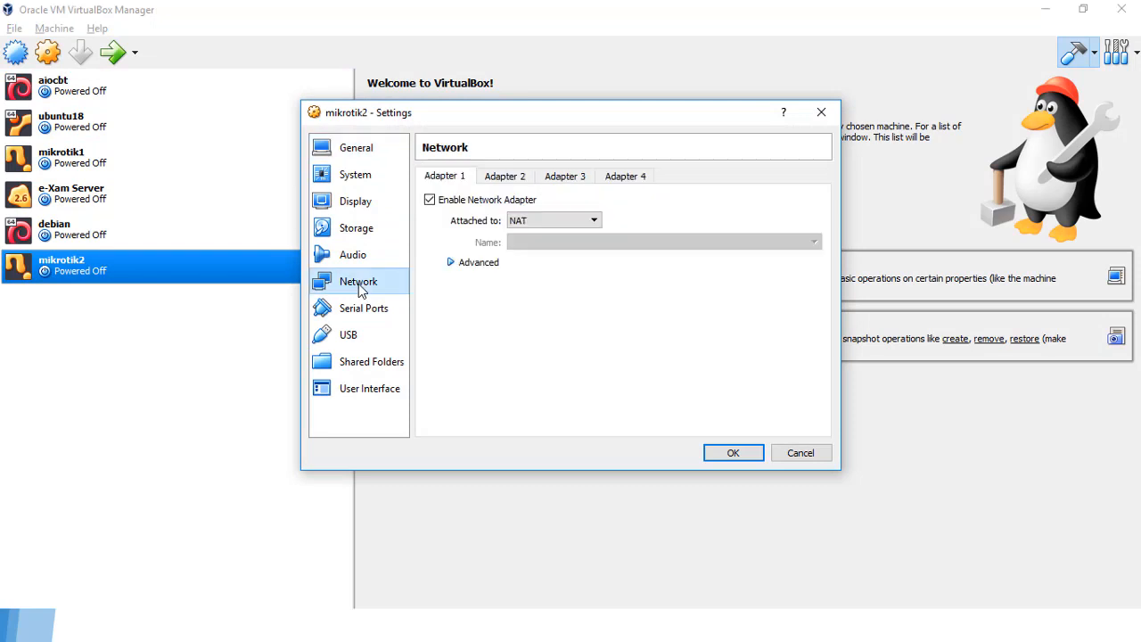
{"action": "left_click", "coordinate": [536, 221]}
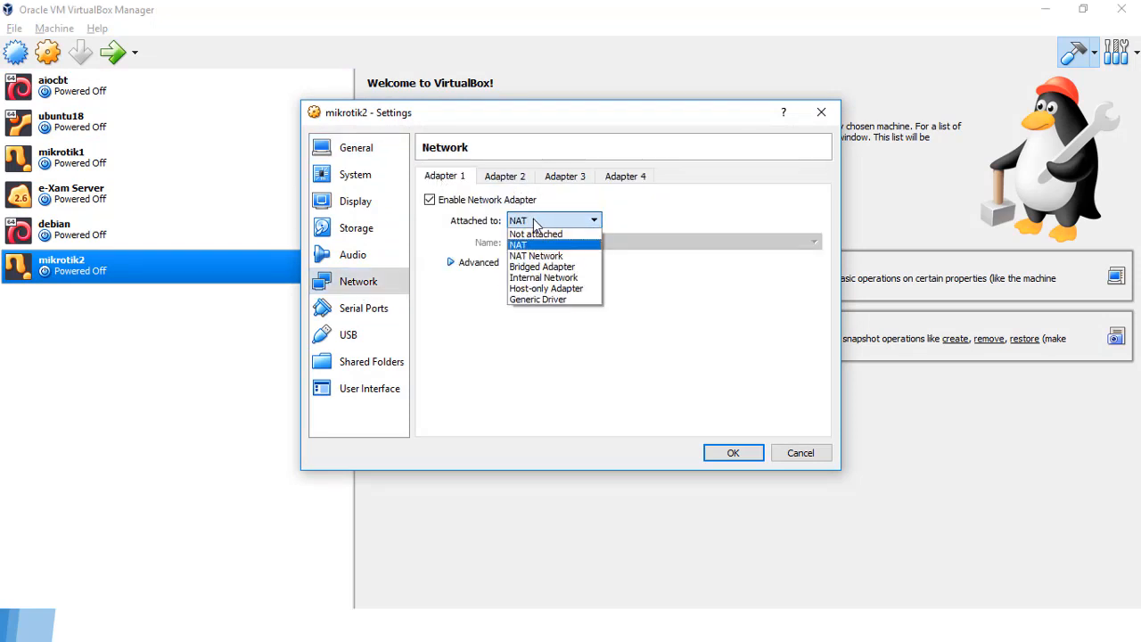
{"action": "left_click", "coordinate": [547, 289]}
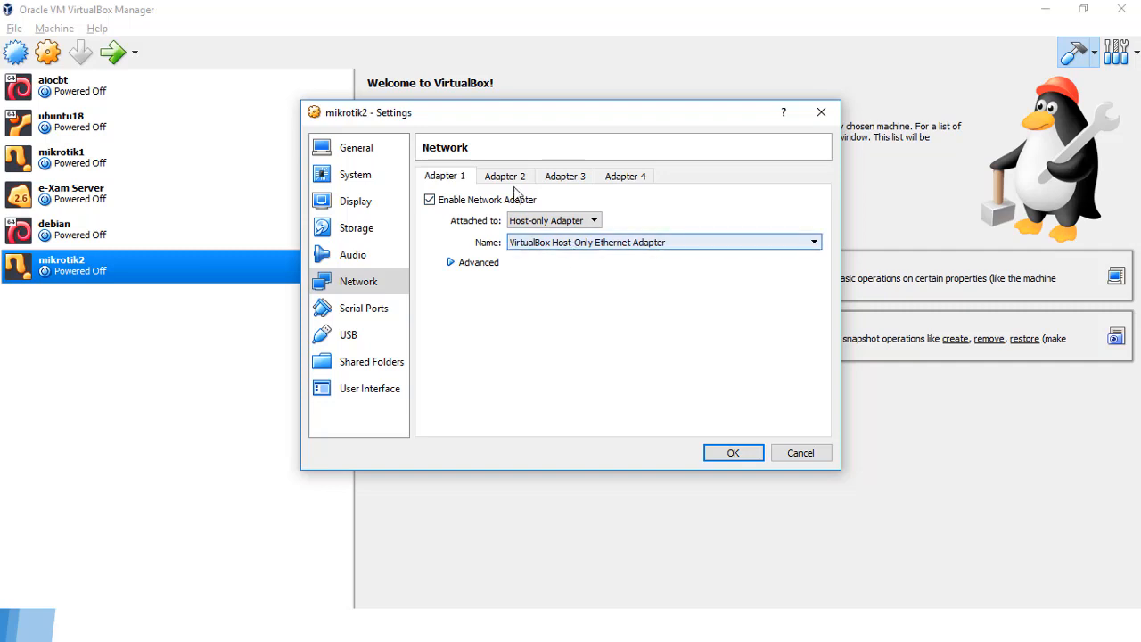
Step: Enable Adapter 2, trying Host-only and then Bridged to the Qualcomm Atheros Ethernet controller
{"action": "left_click", "coordinate": [507, 178]}
{"action": "left_click", "coordinate": [460, 201]}
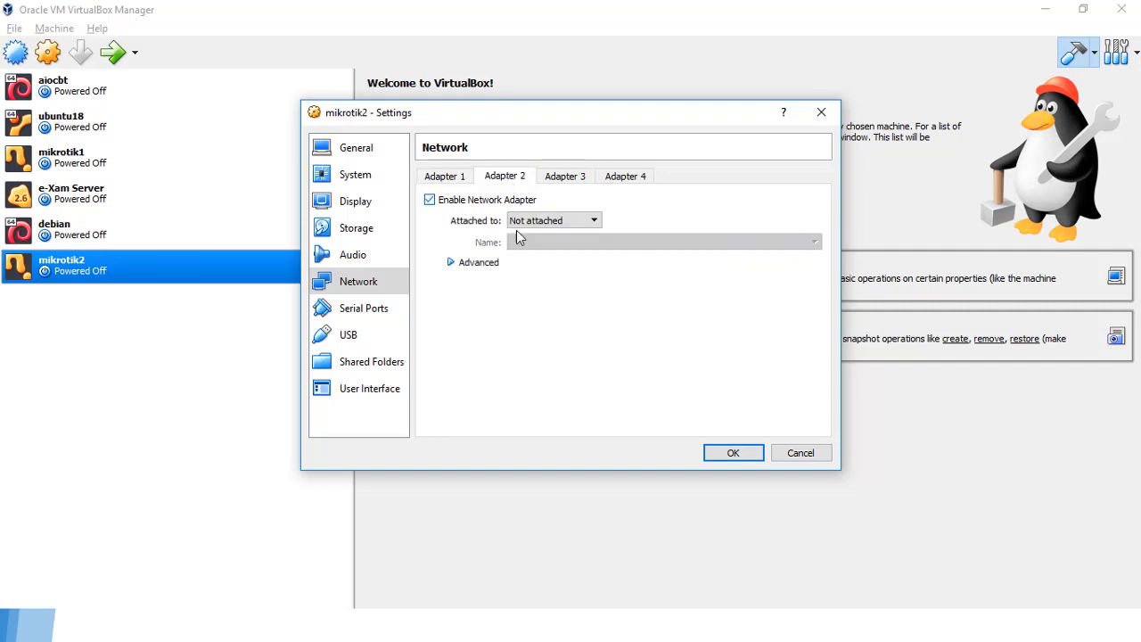
{"action": "left_click", "coordinate": [550, 222]}
{"action": "left_click", "coordinate": [552, 289]}
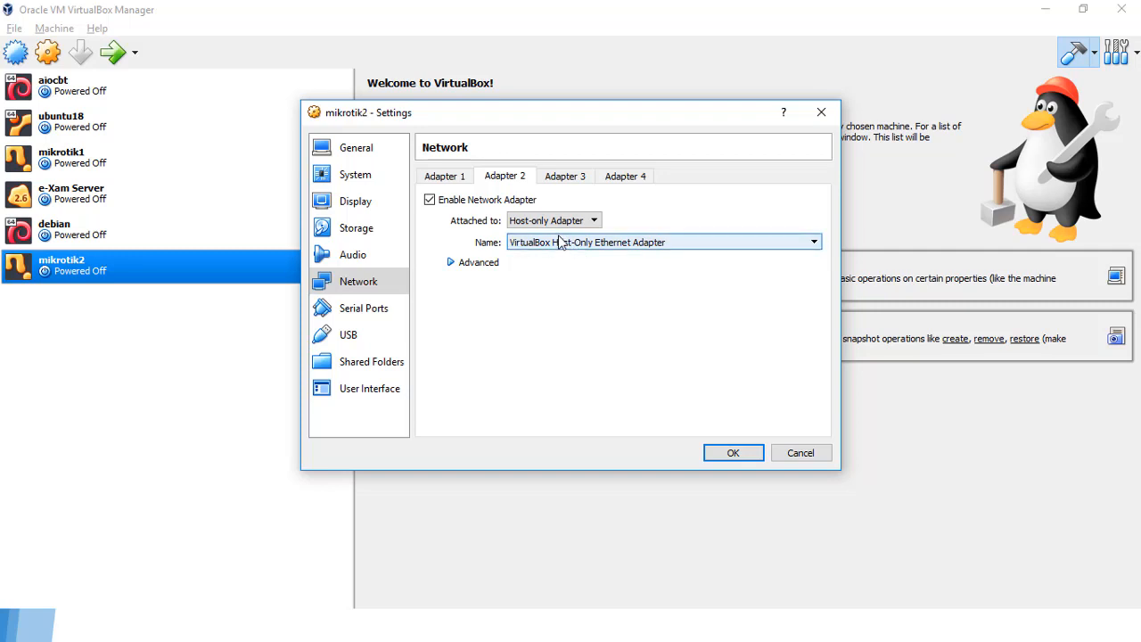
{"action": "left_click", "coordinate": [559, 243]}
{"action": "left_click", "coordinate": [555, 223]}
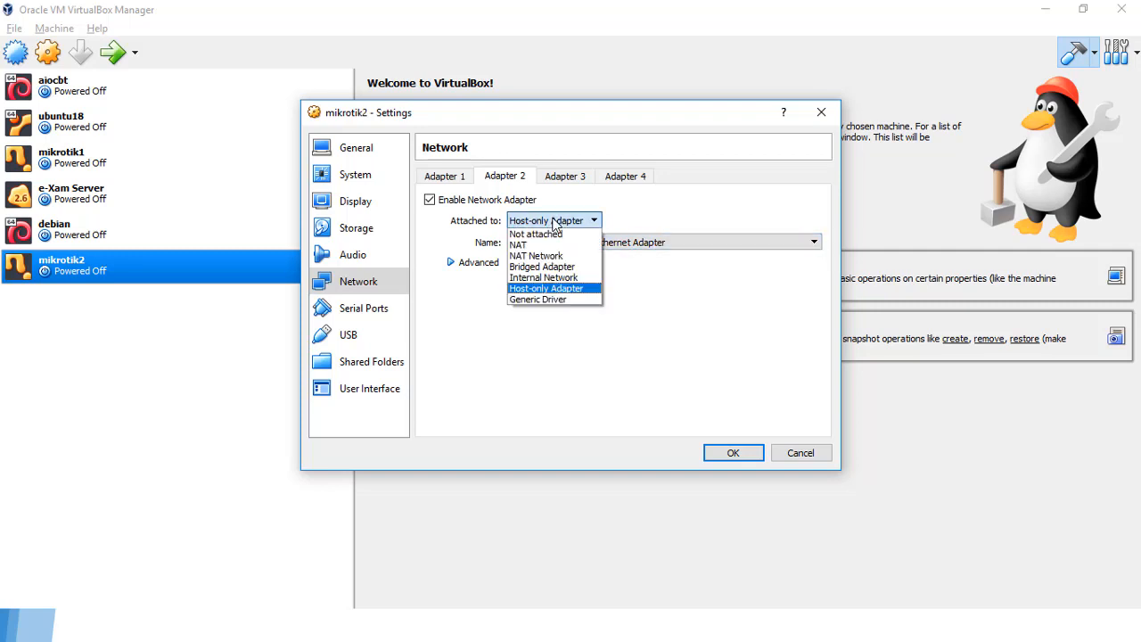
{"action": "left_click", "coordinate": [562, 270]}
{"action": "left_click", "coordinate": [559, 244]}
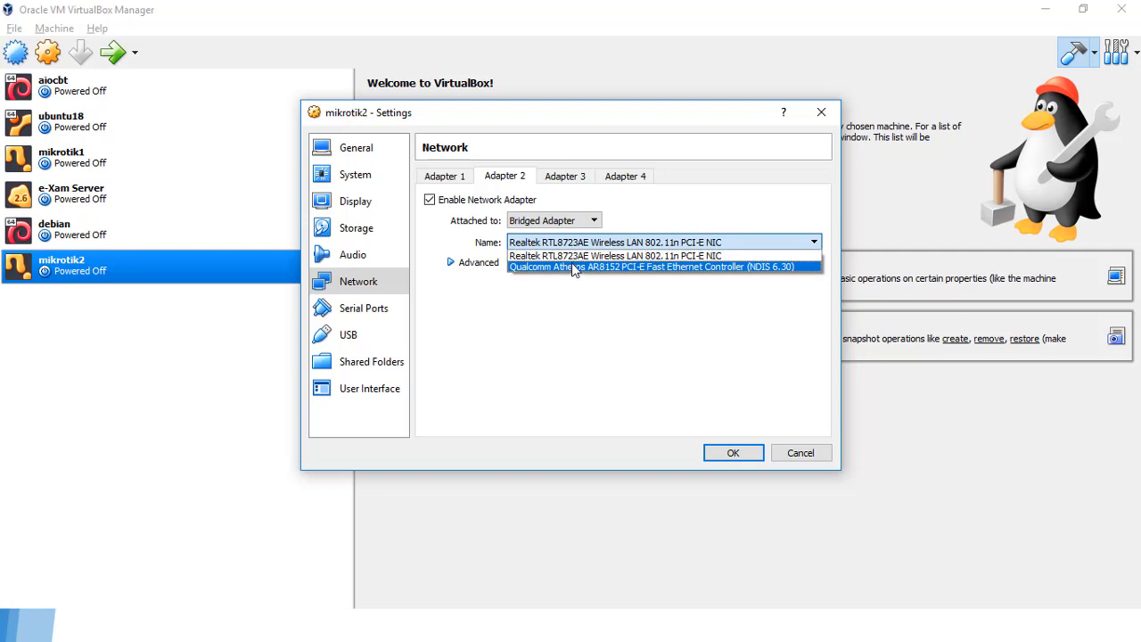
{"action": "left_click", "coordinate": [730, 267]}
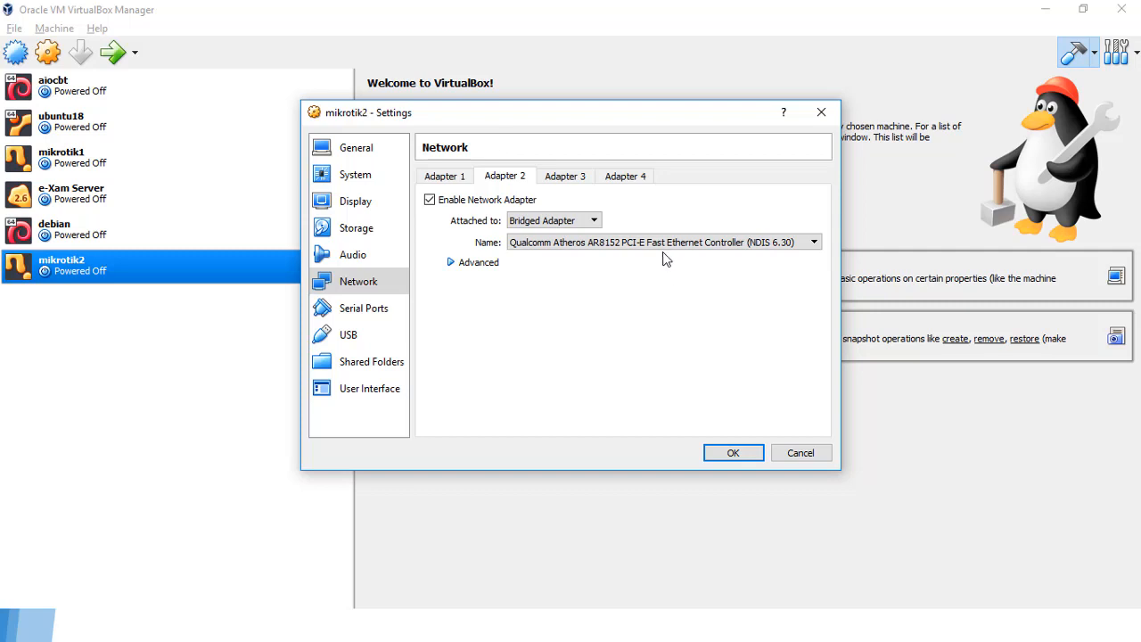
Step: Return Adapter 2 to the VirtualBox Host-Only Ethernet Adapter and save the settings
{"action": "left_click", "coordinate": [560, 220]}
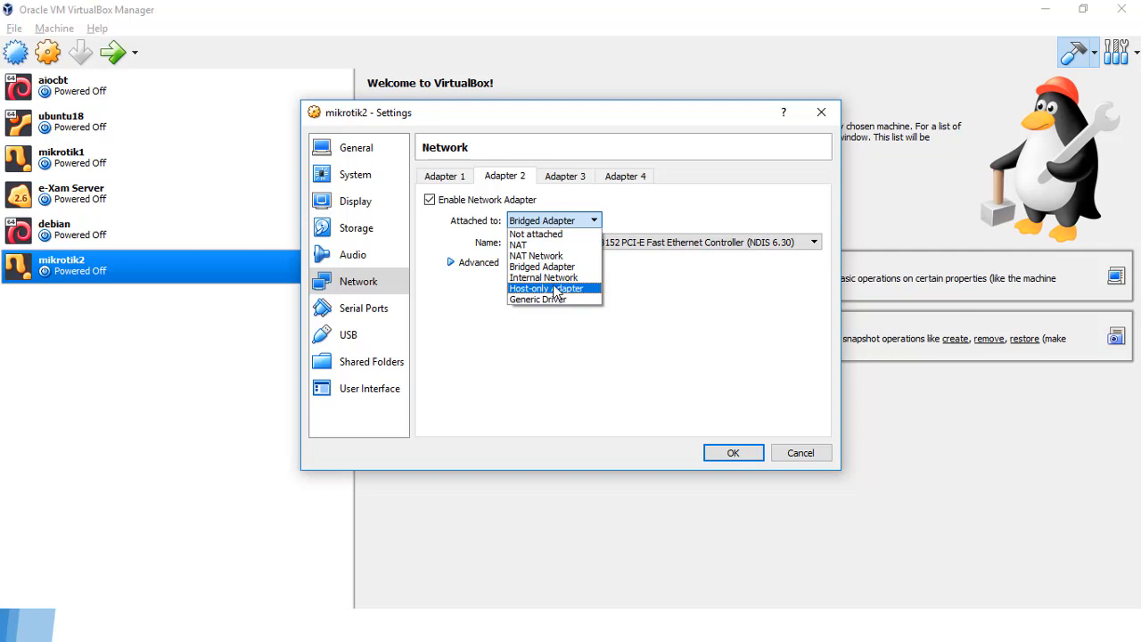
{"action": "left_click", "coordinate": [554, 289]}
{"action": "left_click", "coordinate": [562, 246]}
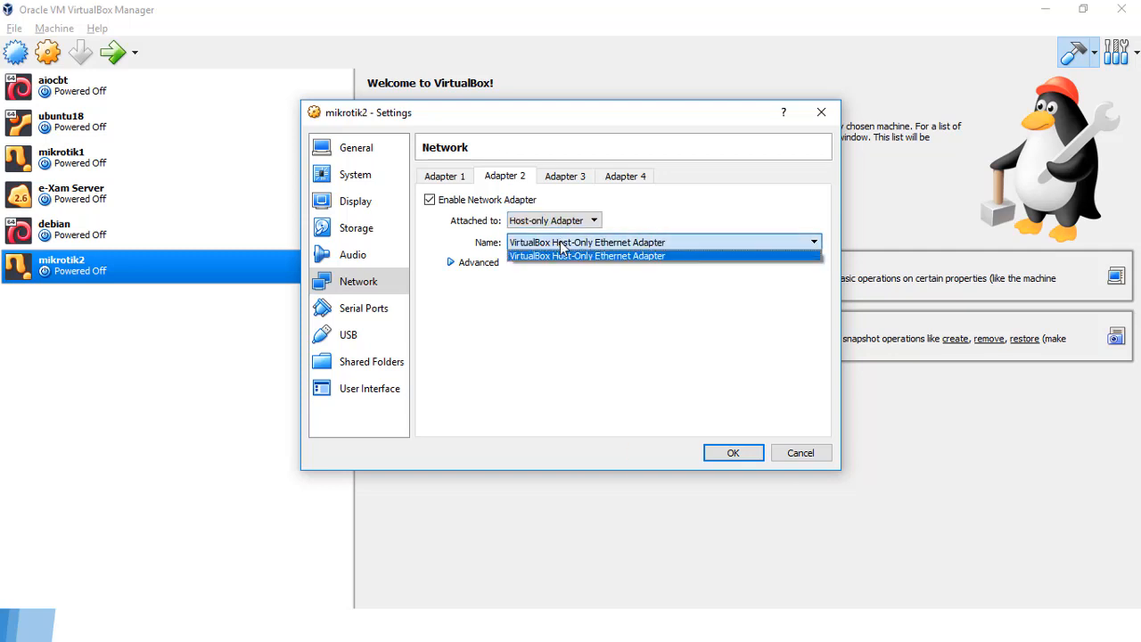
{"action": "left_click", "coordinate": [562, 255]}
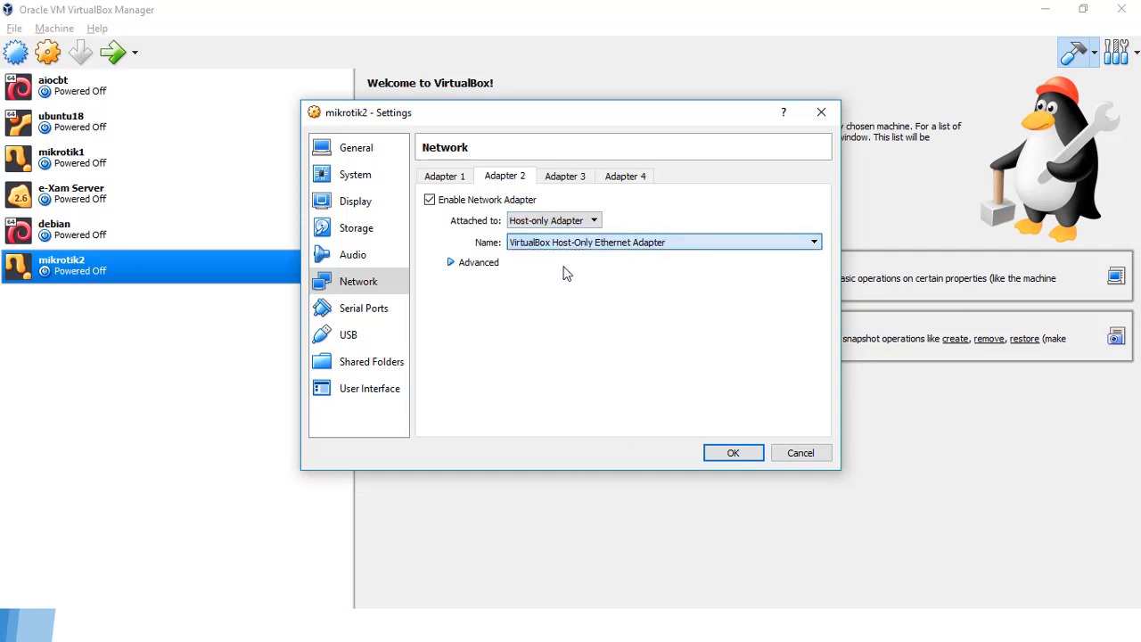
{"action": "left_click", "coordinate": [733, 453]}
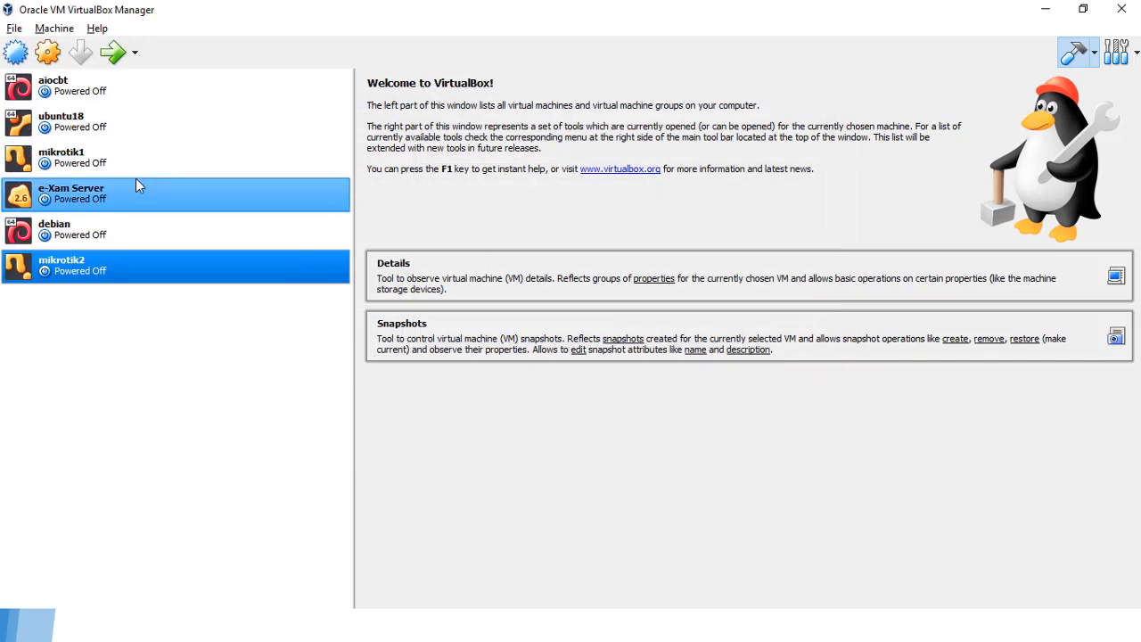
Step: Start mikrotik1 and close the keyboard auto-capture notice
{"action": "left_click", "coordinate": [110, 161]}
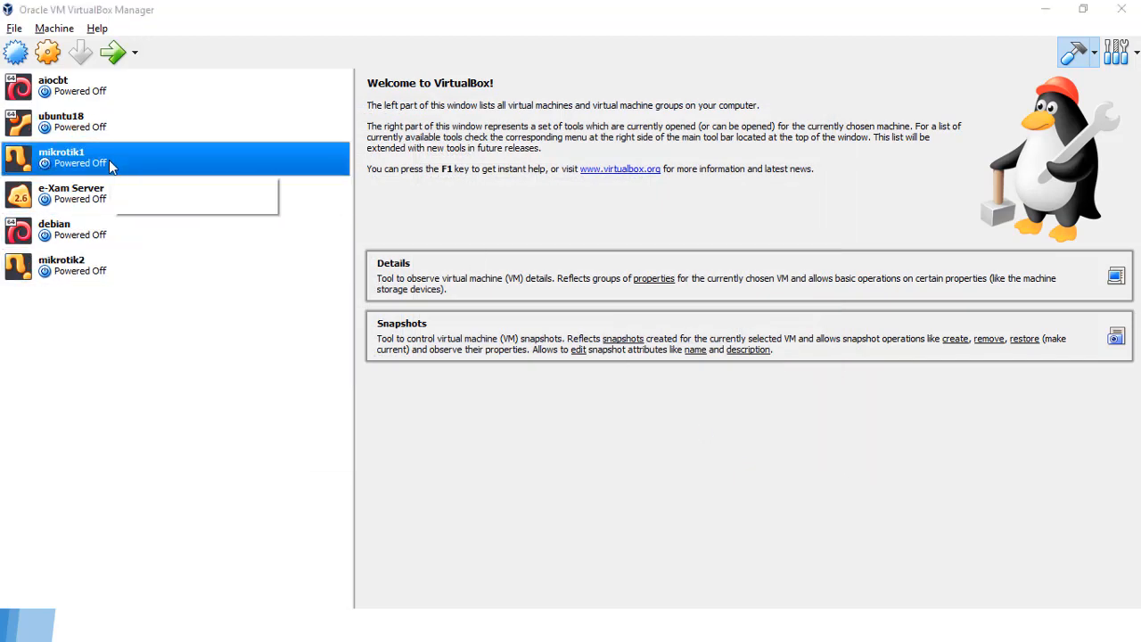
{"action": "key", "text": "super"}
{"action": "left_click", "coordinate": [339, 22]}
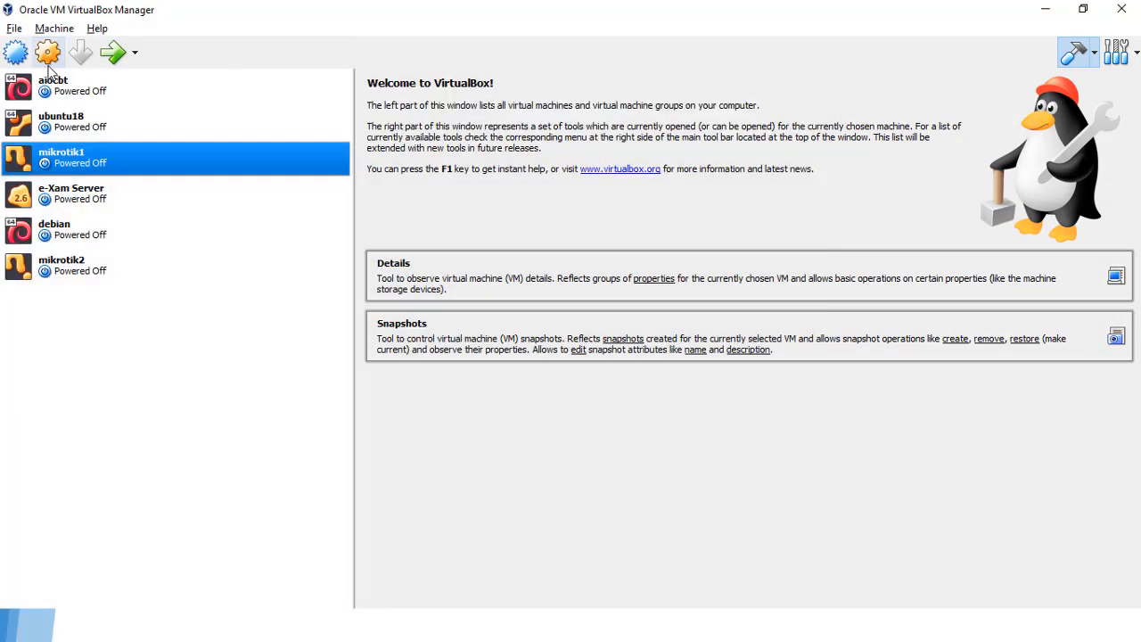
{"action": "left_click", "coordinate": [114, 58]}
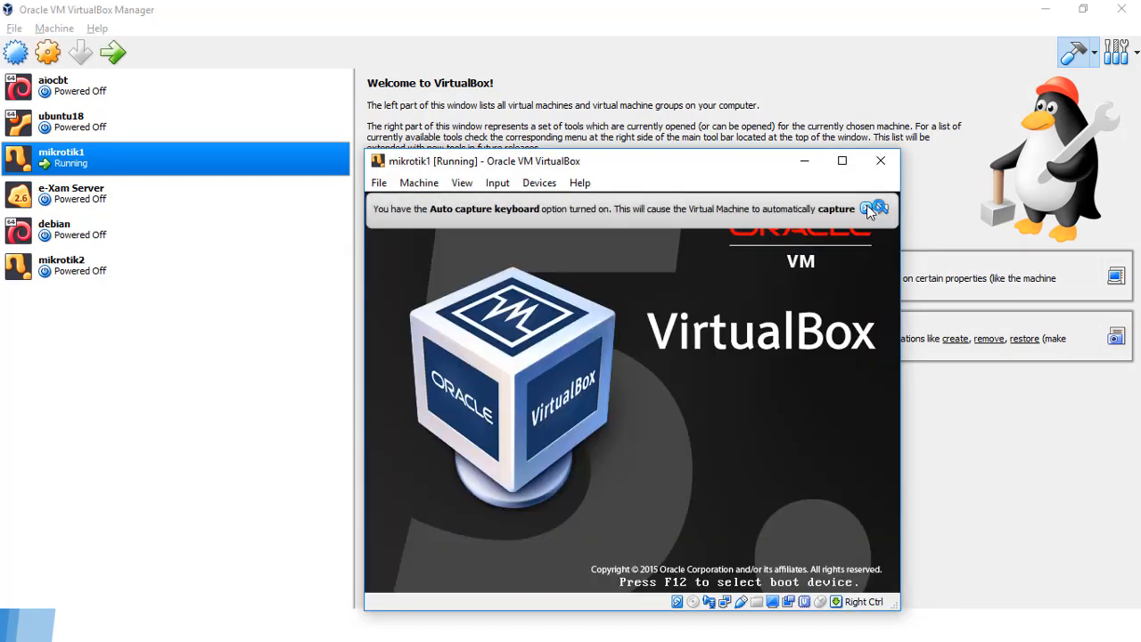
{"action": "left_click", "coordinate": [870, 209]}
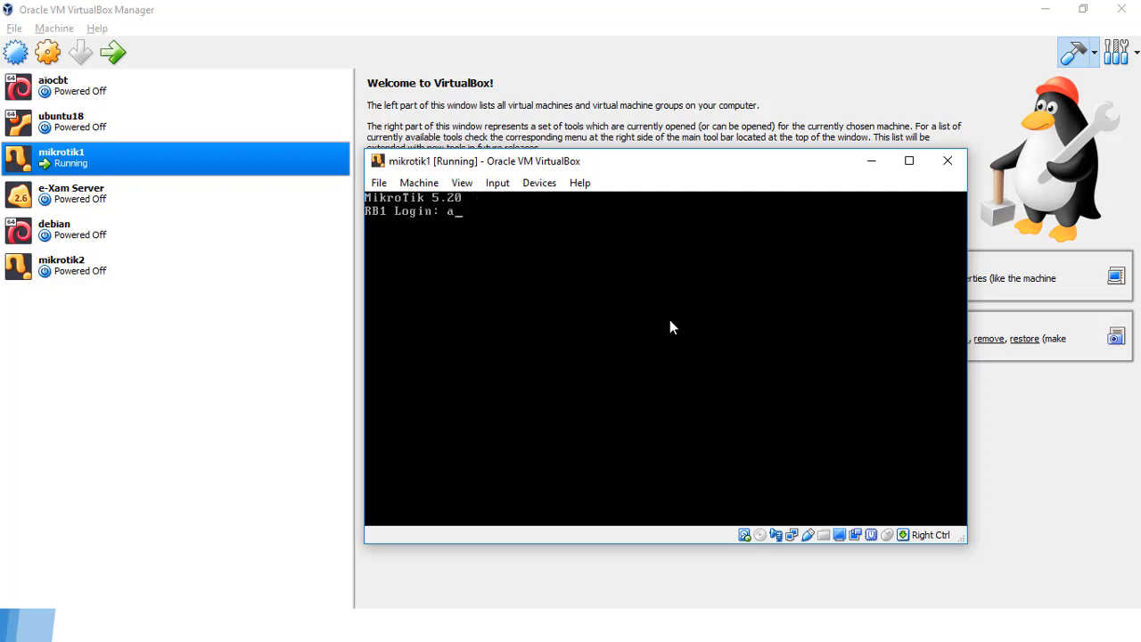
Step: Log in as admin and run 'system reset-configuration no-defaults=yes', confirming with y
{"action": "type", "text": "dmin"}
{"action": "key", "text": "Return"}
{"action": "key", "text": "Return"}
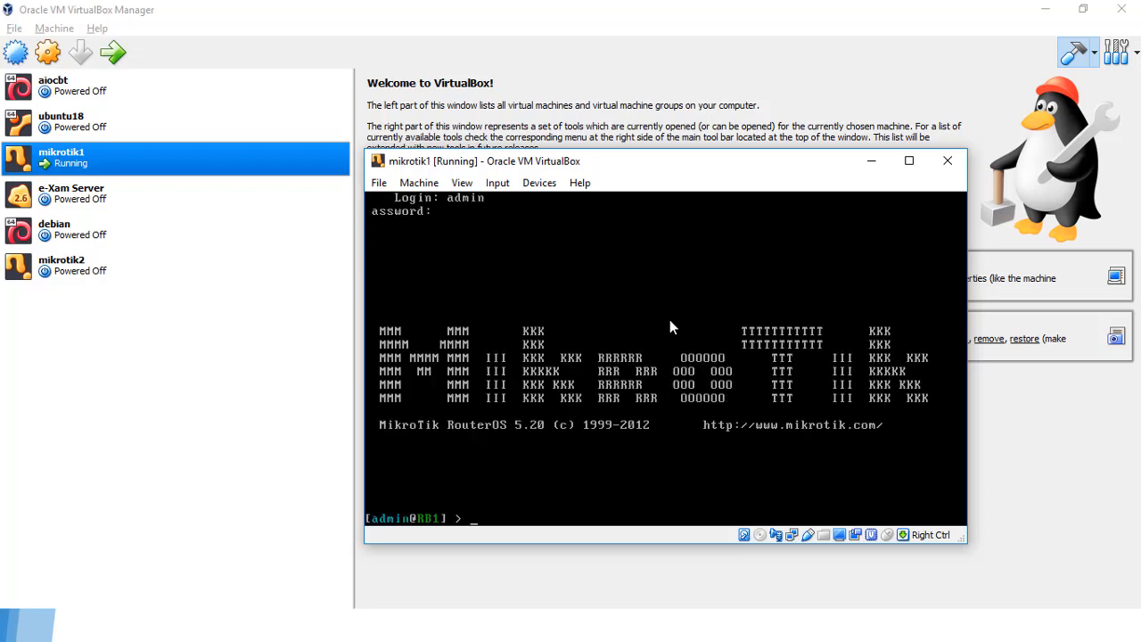
{"action": "type", "text": "sy"}
{"action": "key", "text": "Tab"}
{"action": "type", "text": "reset"}
{"action": "key", "text": "Tab"}
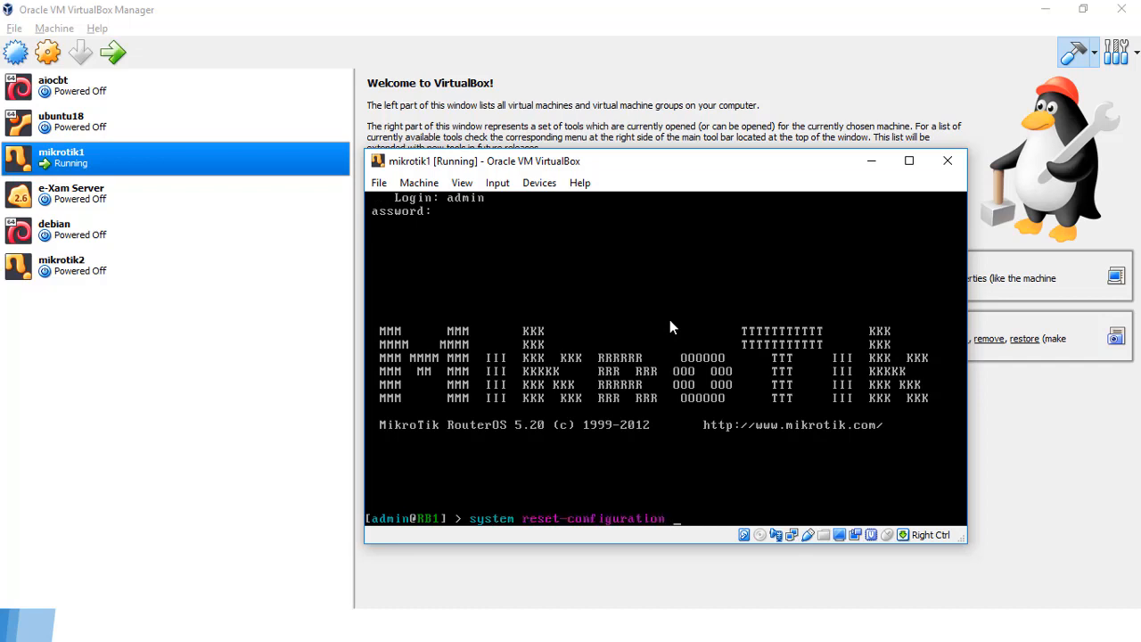
{"action": "key", "text": "Tab"}
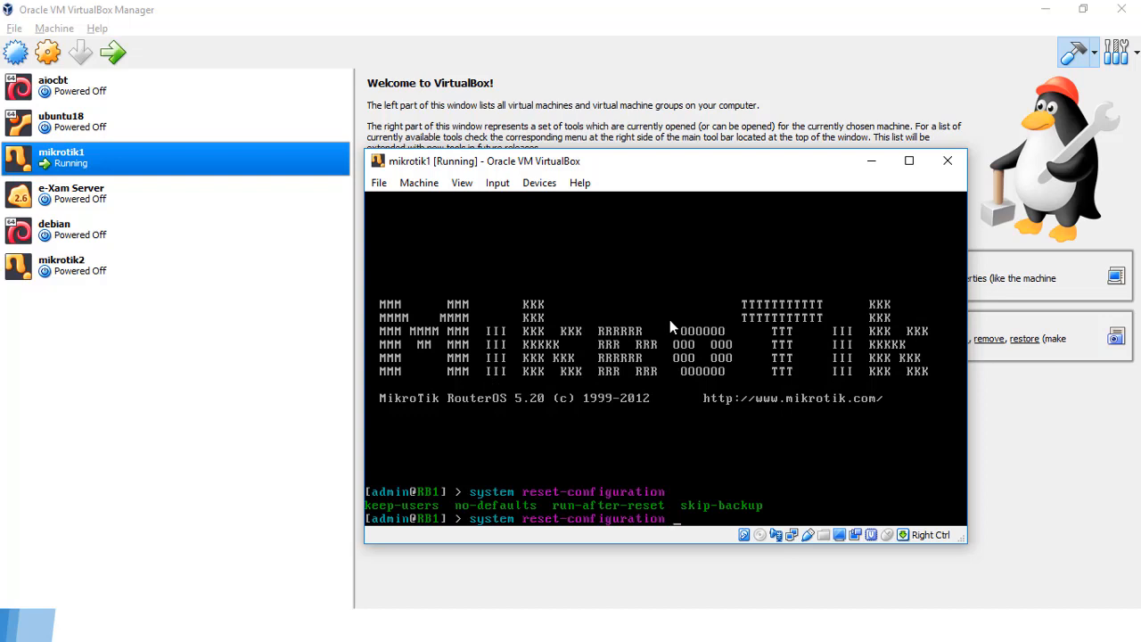
{"action": "type", "text": "n"}
{"action": "key", "text": "Tab"}
{"action": "type", "text": "yes"}
{"action": "key", "text": "Return"}
{"action": "type", "text": "y"}
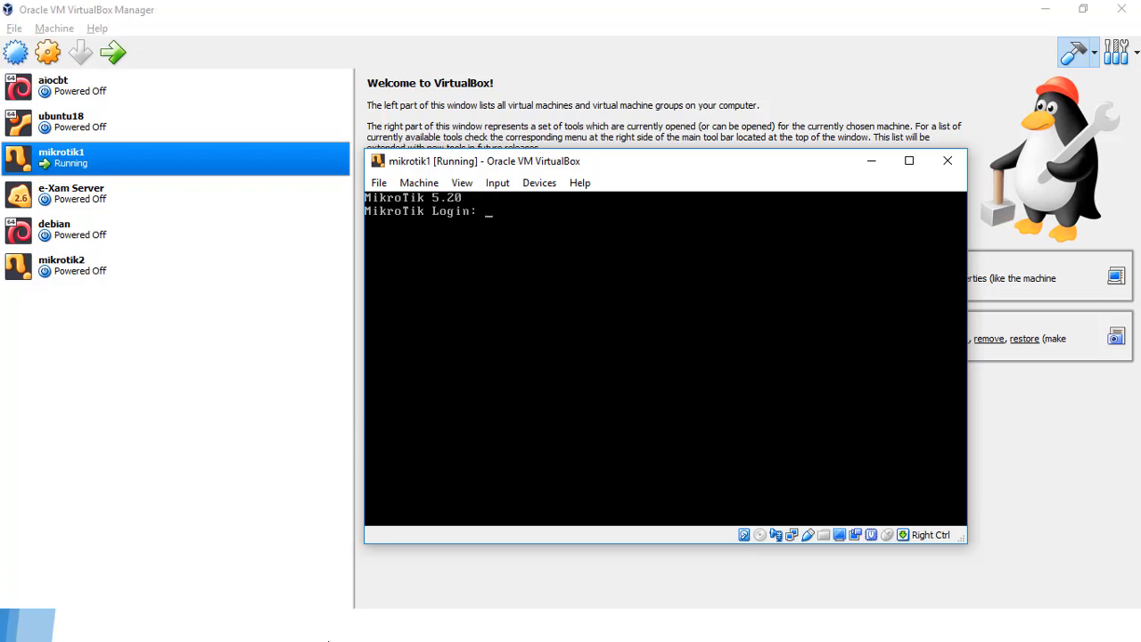
{"action": "left_click", "coordinate": [561, 578]}
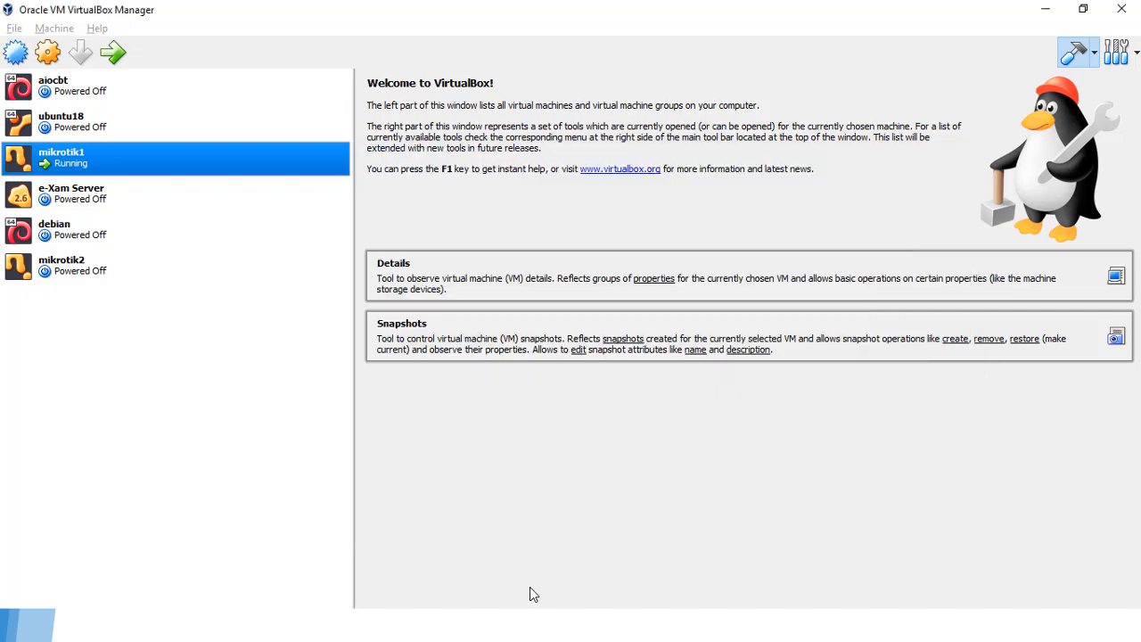
Step: Launch WinBox and connect to the router at MAC 08:00:27:37:AB:1B
{"action": "key", "text": "super"}
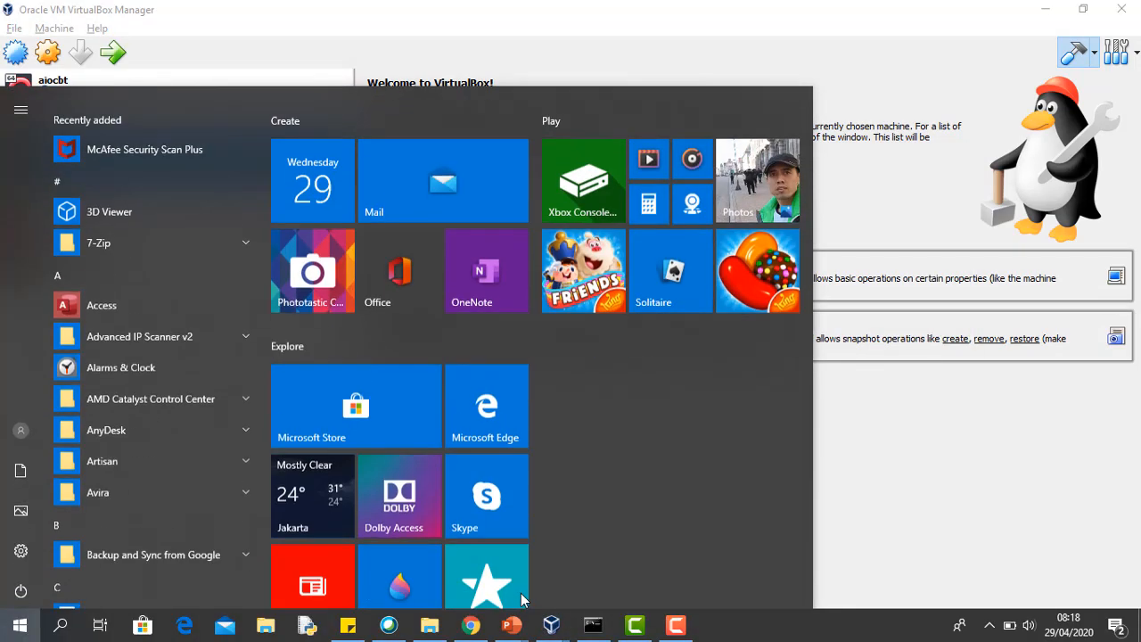
{"action": "type", "text": "winbox"}
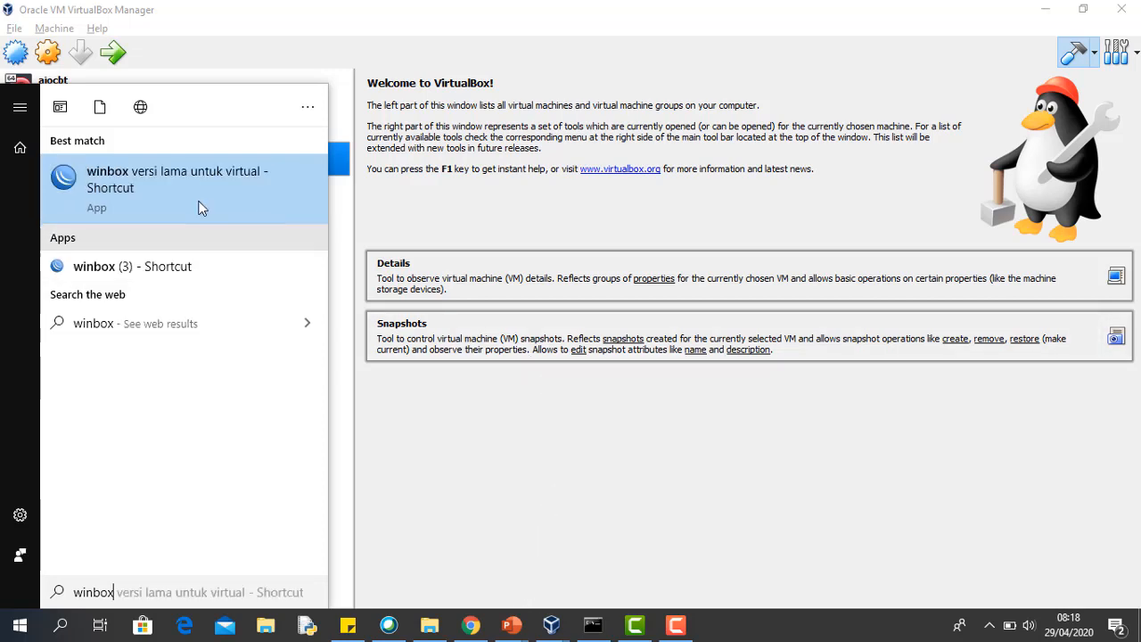
{"action": "left_click", "coordinate": [169, 186]}
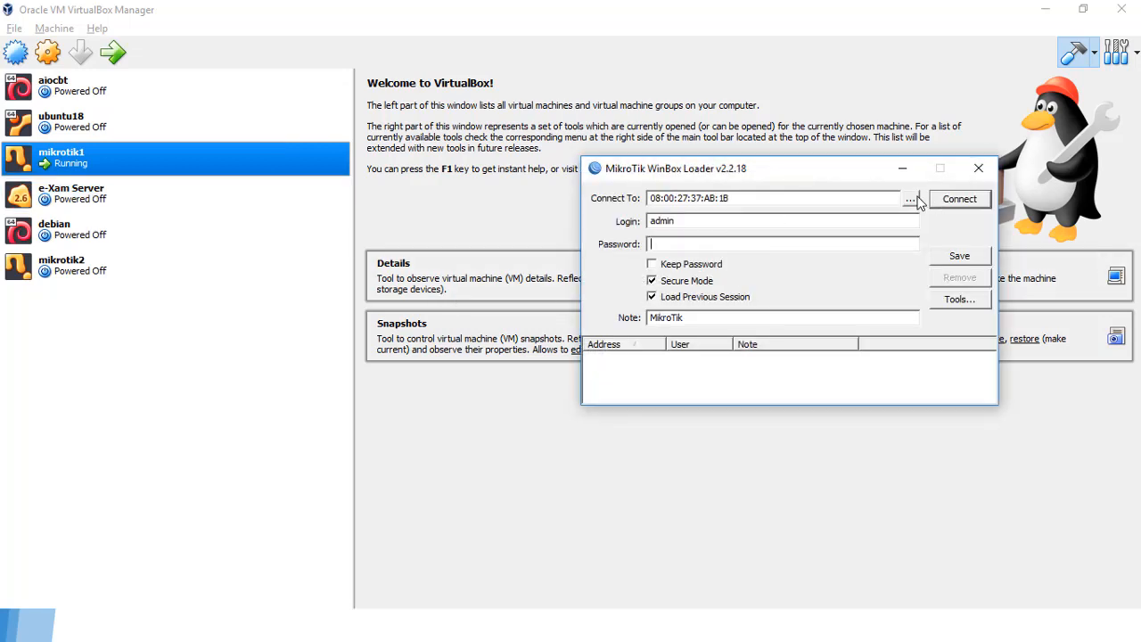
{"action": "left_click", "coordinate": [911, 198]}
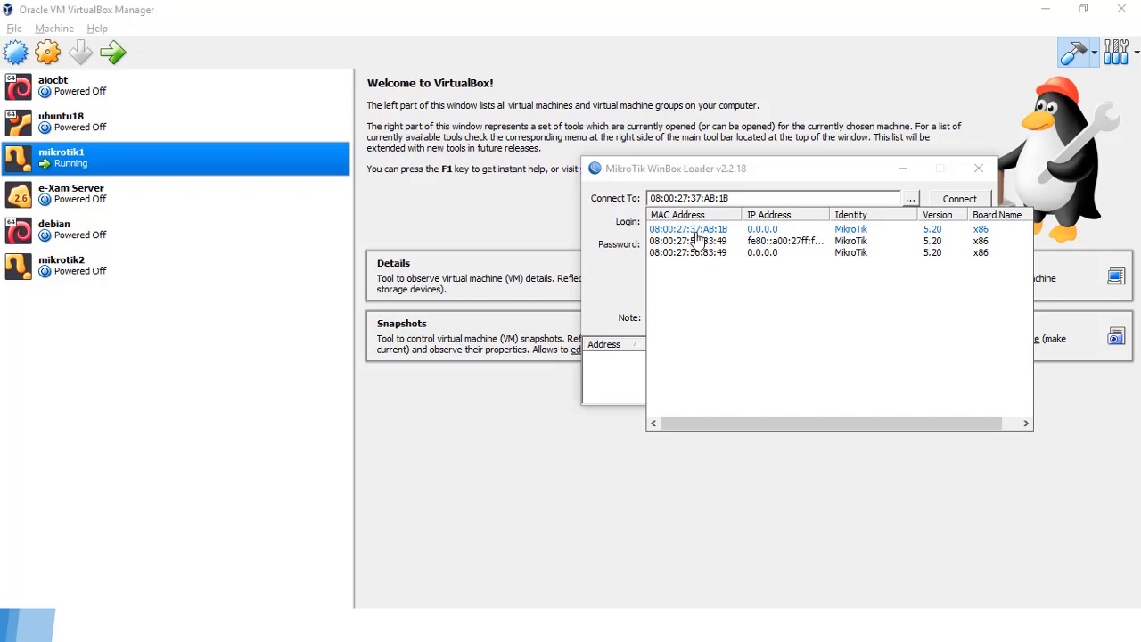
{"action": "left_click", "coordinate": [699, 230]}
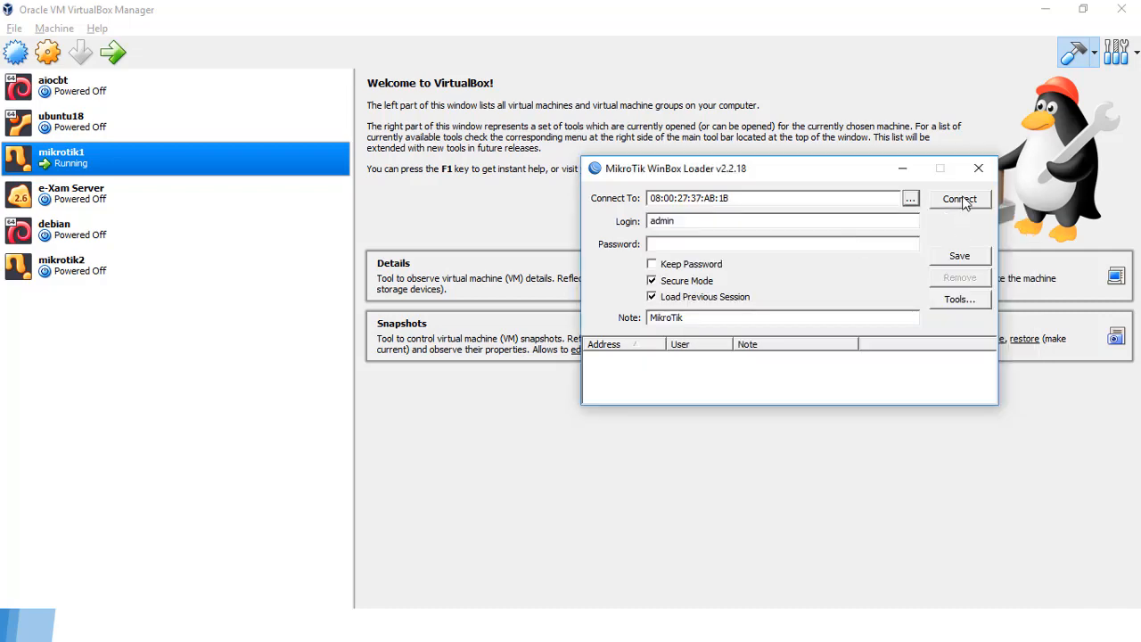
{"action": "left_click", "coordinate": [956, 198]}
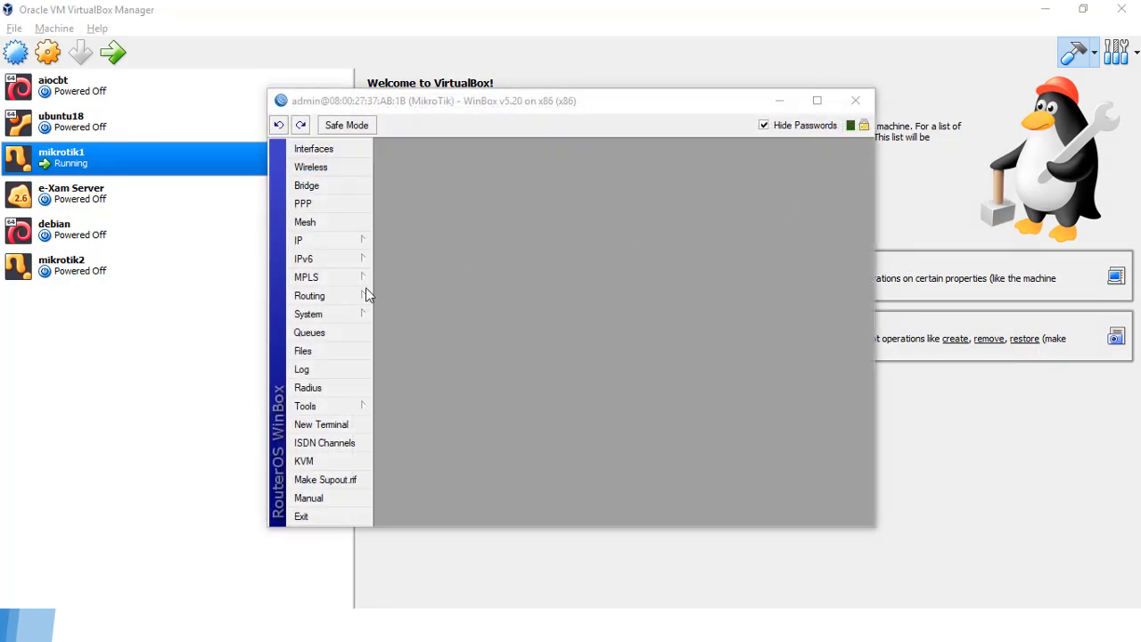
Step: Change the router identity under System > Identity to RB1
{"action": "left_click", "coordinate": [341, 313]}
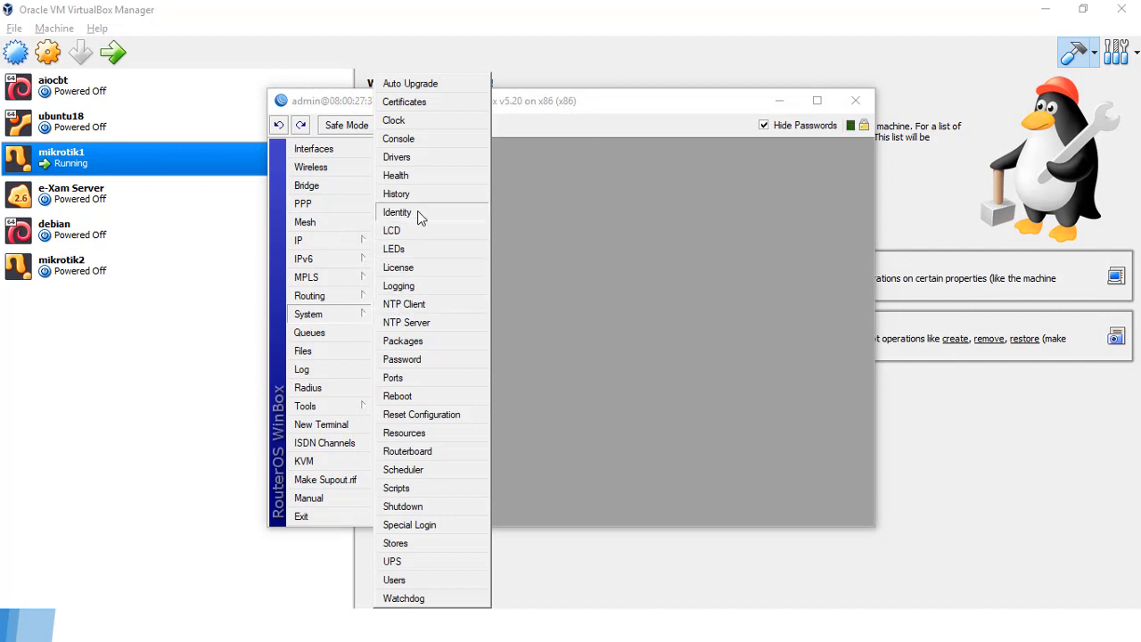
{"action": "left_click", "coordinate": [419, 219]}
{"action": "left_click", "coordinate": [627, 314]}
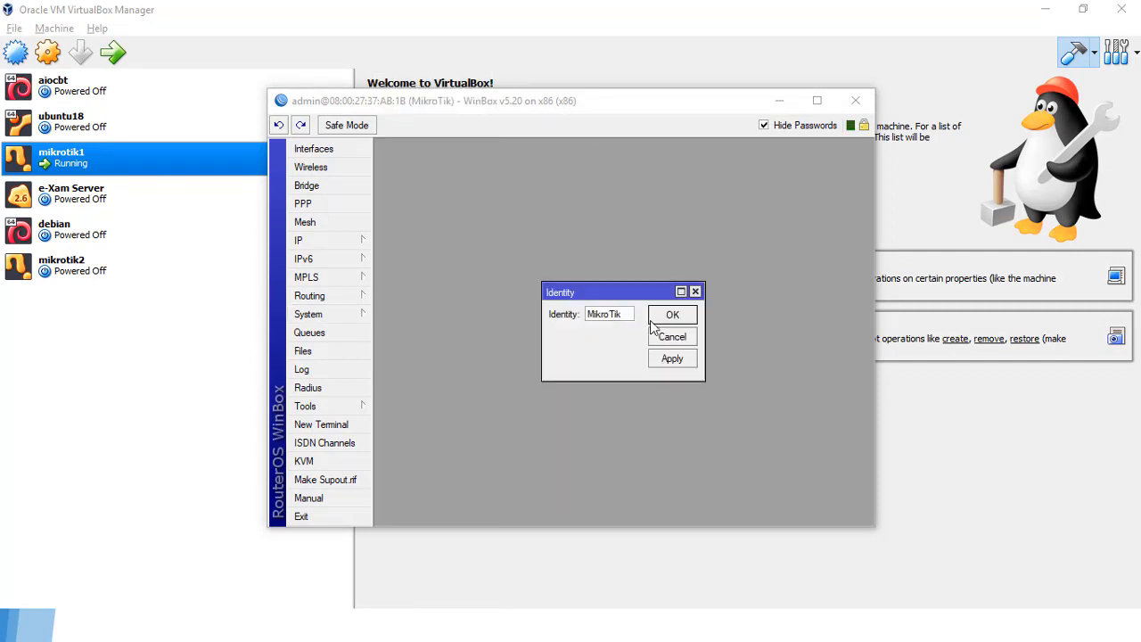
{"action": "key", "text": "BackSpace"}
{"action": "key", "text": "BackSpace"}
{"action": "key", "text": "BackSpace"}
{"action": "key", "text": "BackSpace"}
{"action": "key", "text": "BackSpace"}
{"action": "key", "text": "BackSpace"}
{"action": "key", "text": "BackSpace"}
{"action": "key", "text": "BackSpace"}
{"action": "type", "text": "RB1"}
{"action": "left_click", "coordinate": [673, 359]}
{"action": "left_click", "coordinate": [682, 319]}
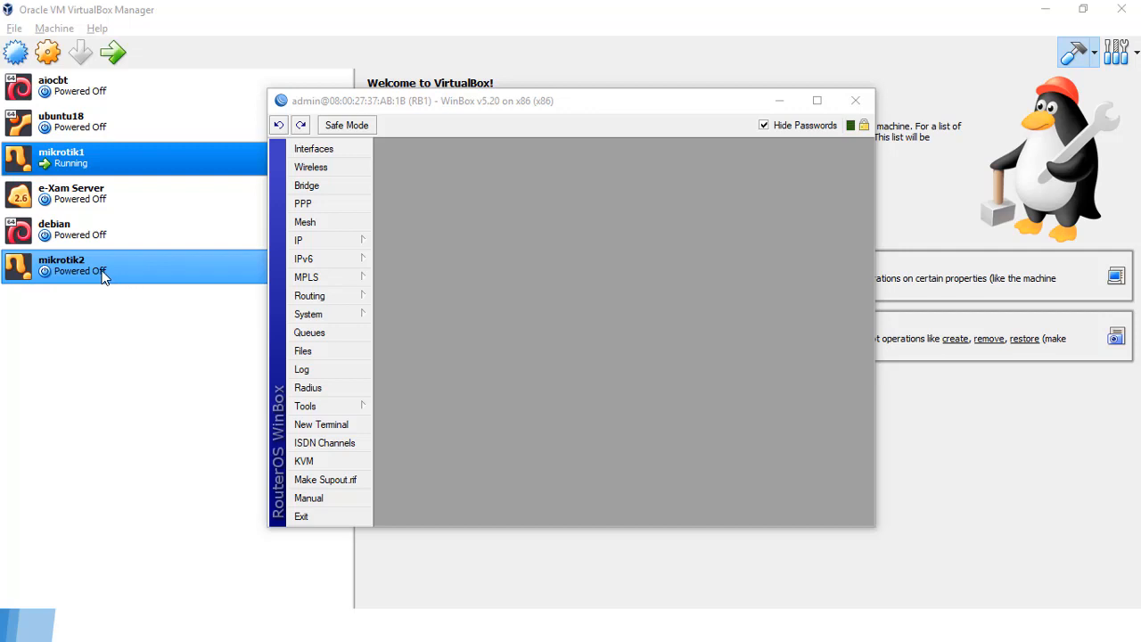
Step: Add a DHCP client on interface ether1 under IP > DHCP Client
{"action": "left_click_drag", "start_coordinate": [493, 106], "coordinate": [529, 95]}
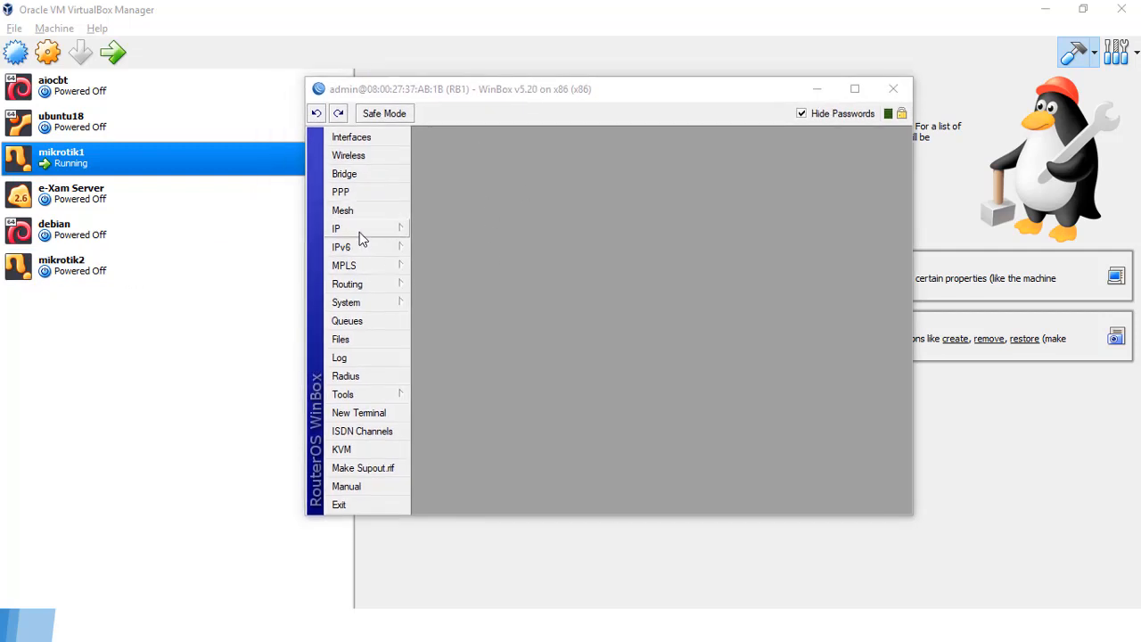
{"action": "left_click", "coordinate": [359, 234]}
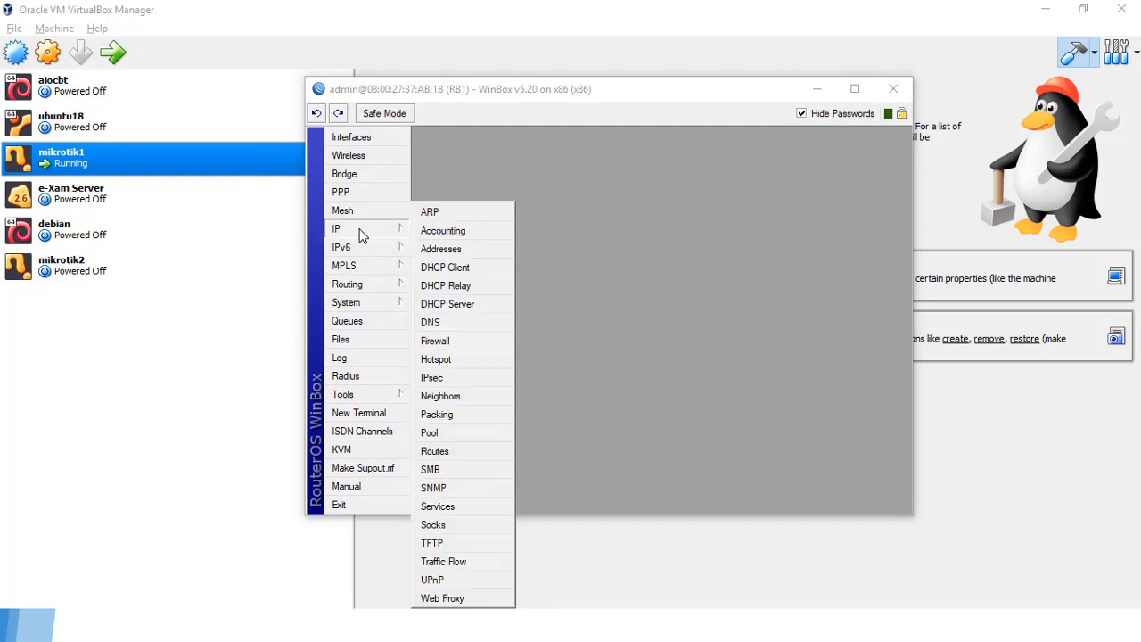
{"action": "left_click", "coordinate": [464, 274]}
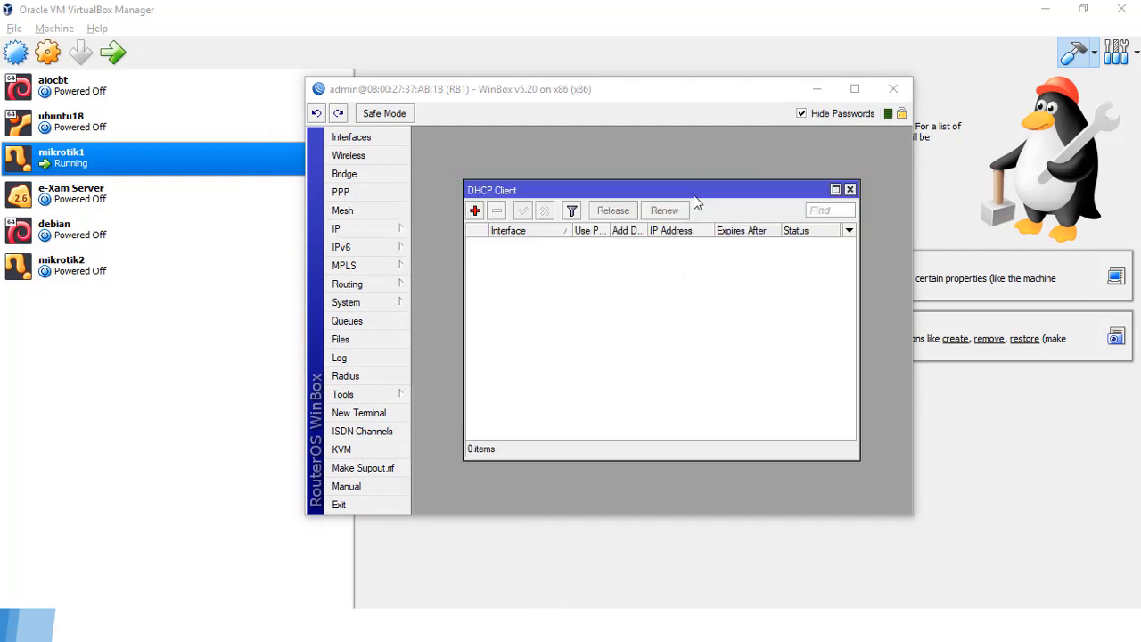
{"action": "left_click", "coordinate": [474, 211]}
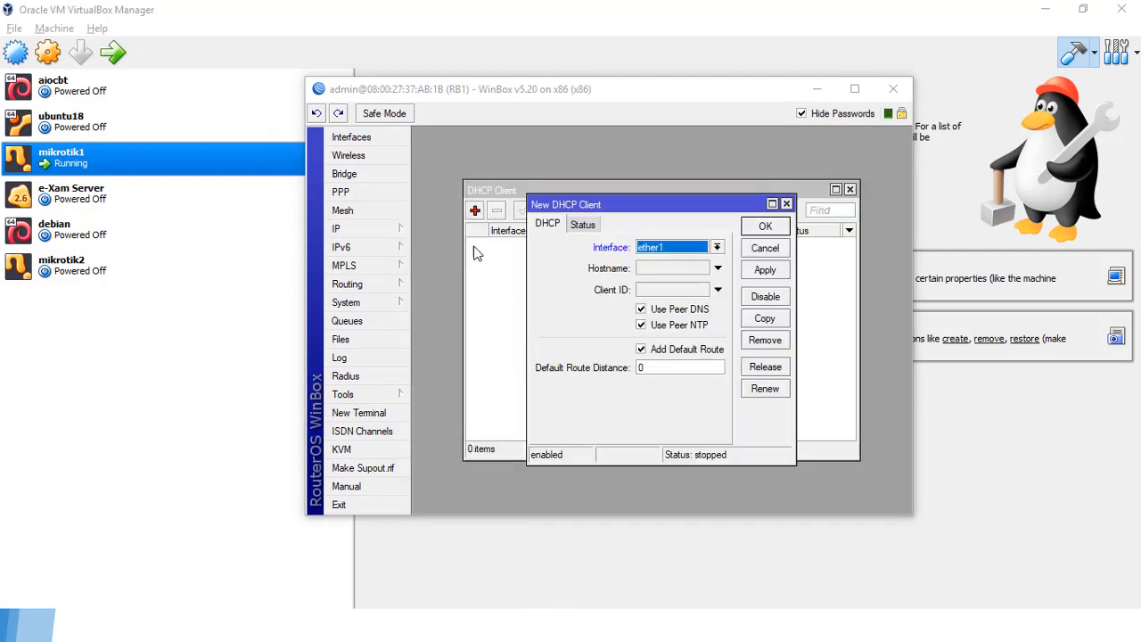
{"action": "left_click", "coordinate": [718, 249]}
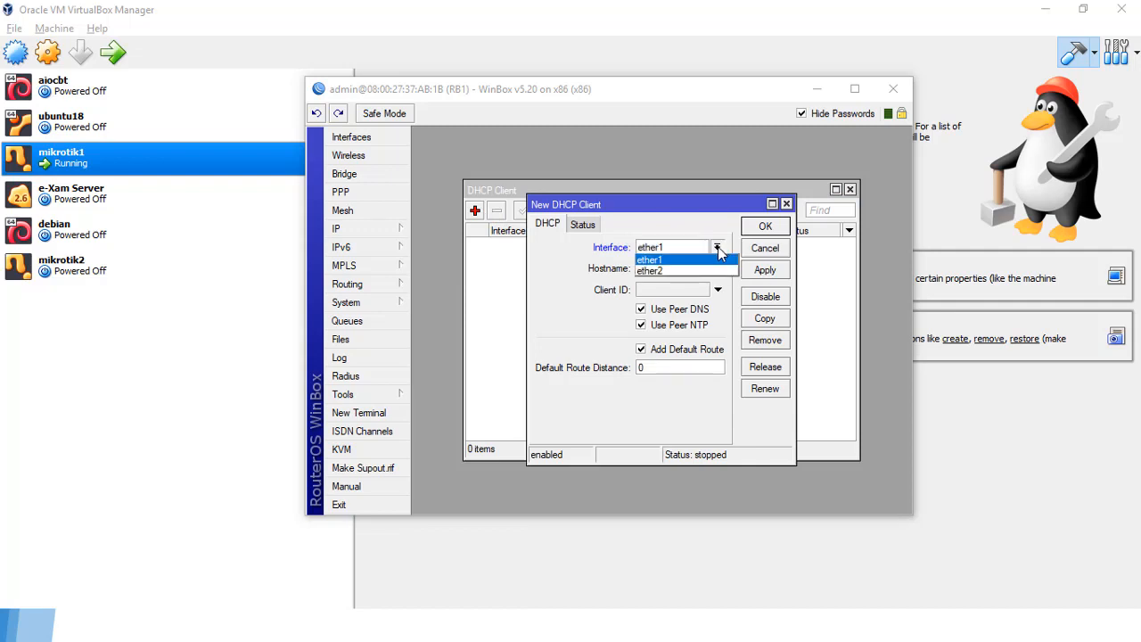
{"action": "left_click", "coordinate": [712, 257]}
{"action": "left_click", "coordinate": [756, 276]}
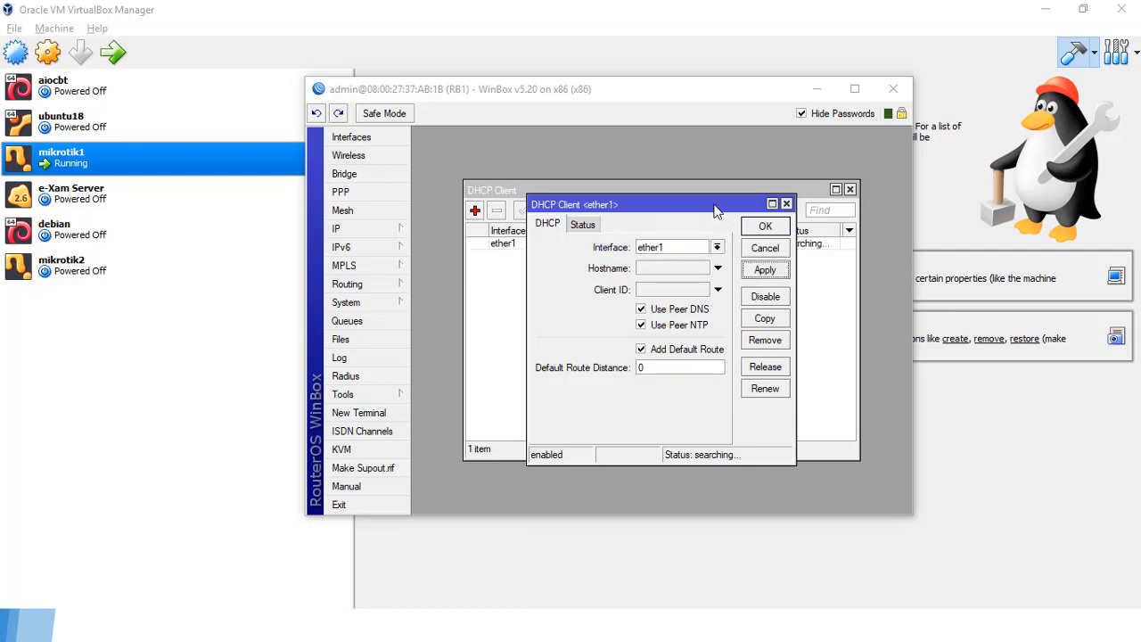
{"action": "left_click_drag", "start_coordinate": [717, 204], "coordinate": [700, 292]}
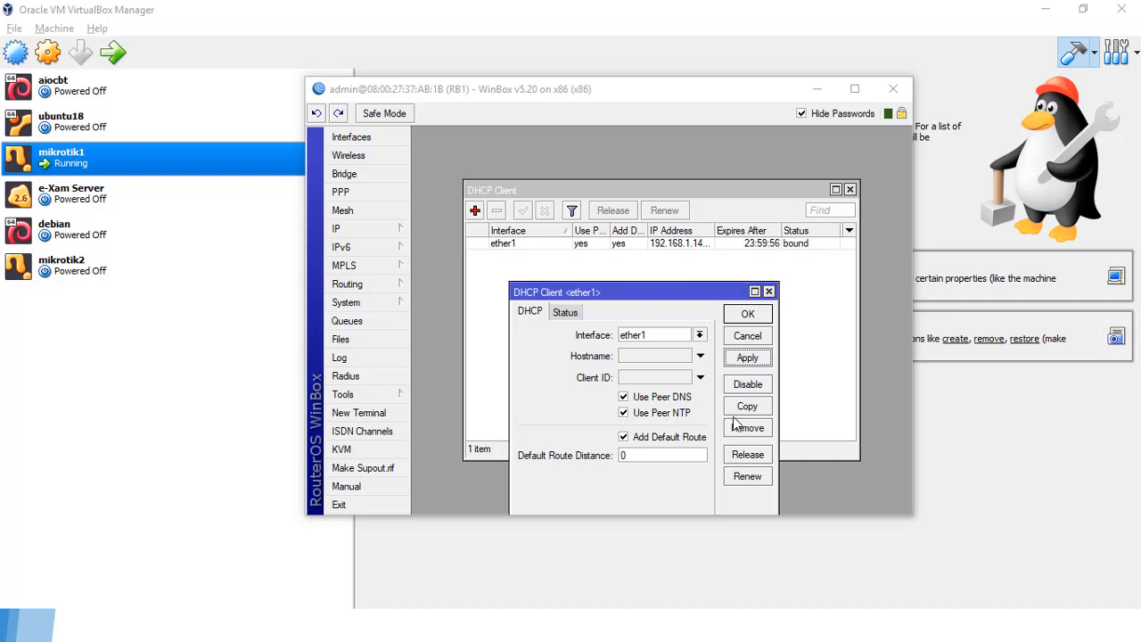
{"action": "left_click", "coordinate": [754, 314]}
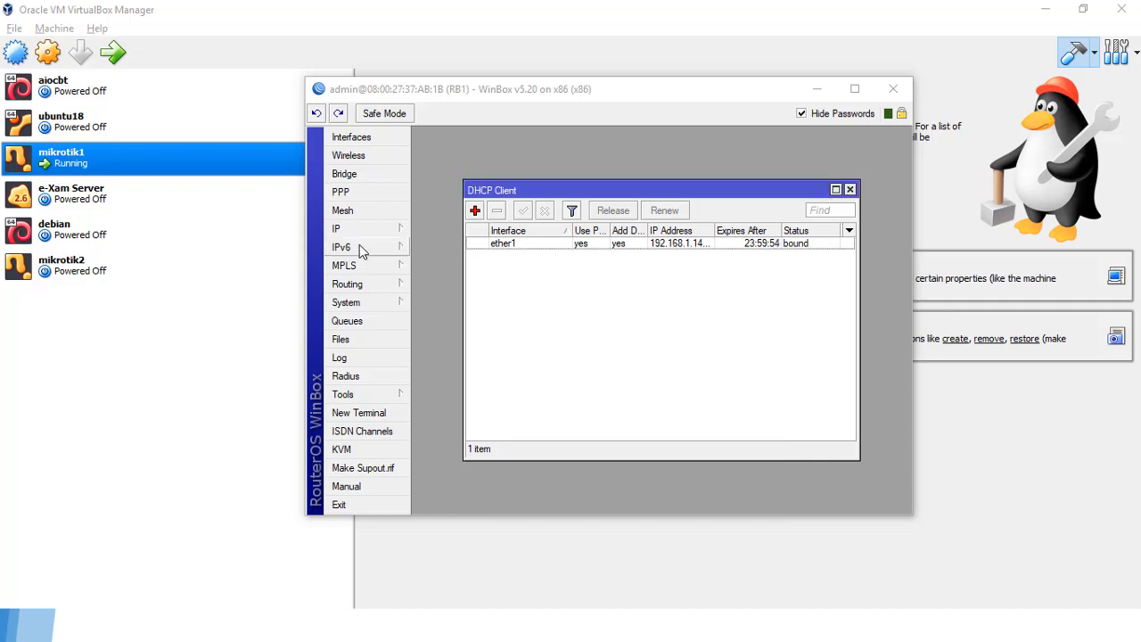
Step: Add the address 192.168.100.1/24 on ether2 under IP > Addresses
{"action": "left_click", "coordinate": [357, 230]}
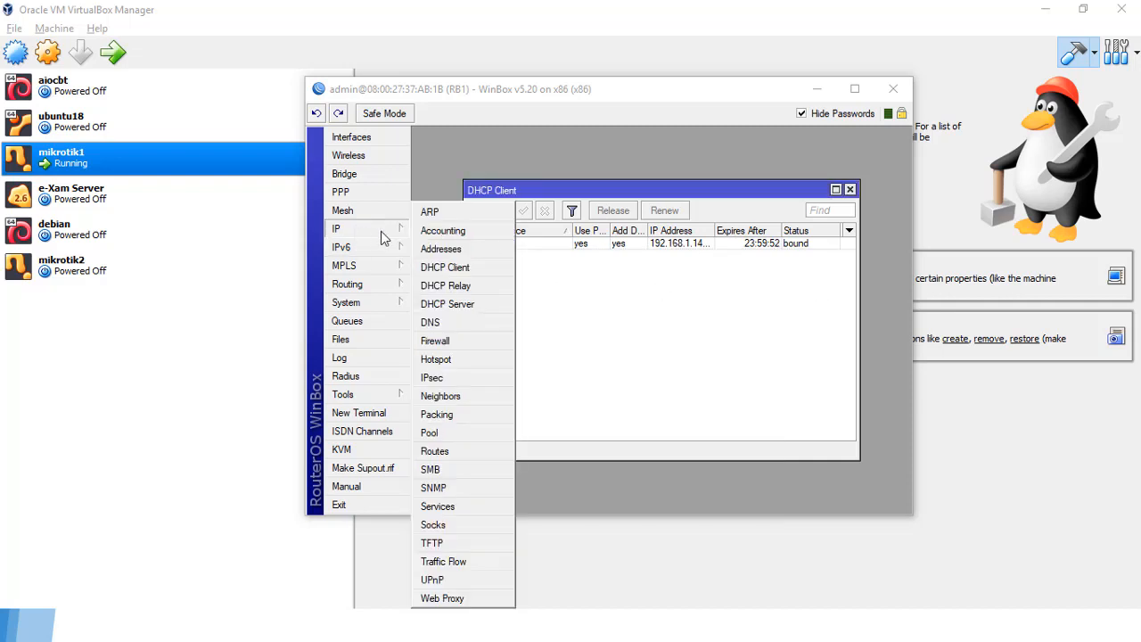
{"action": "left_click", "coordinate": [487, 251]}
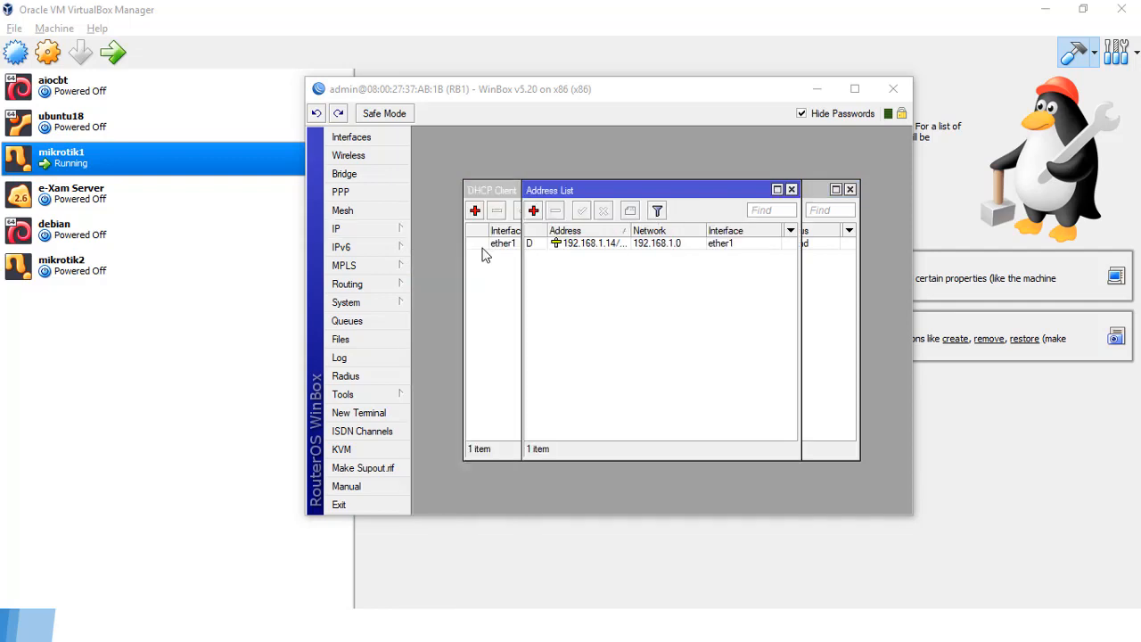
{"action": "left_click", "coordinate": [534, 216]}
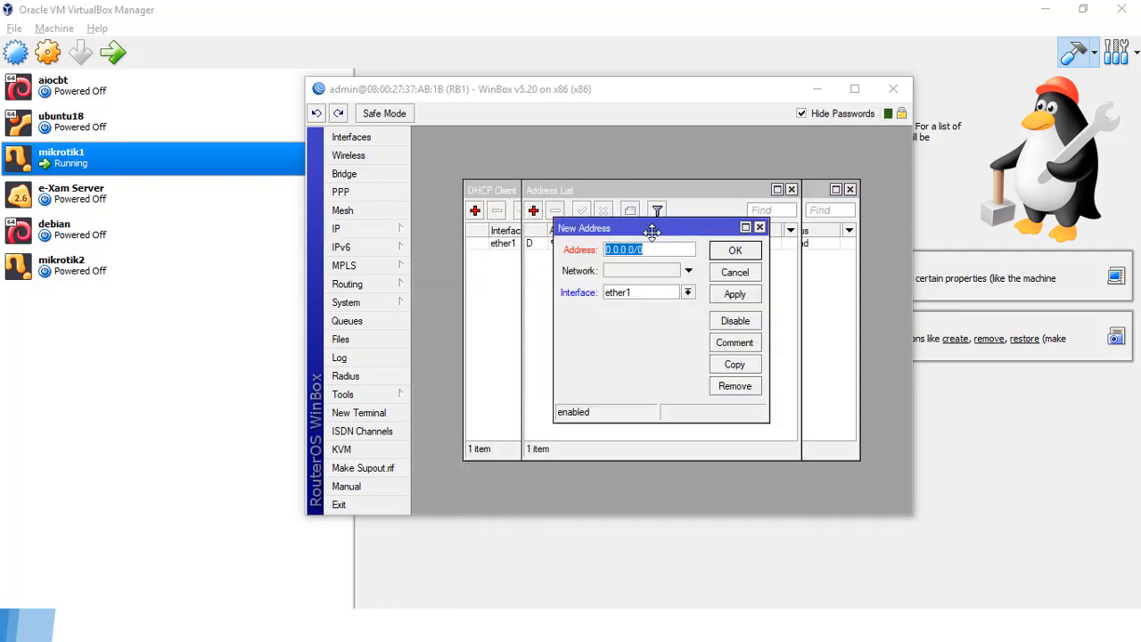
{"action": "type", "text": "1"}
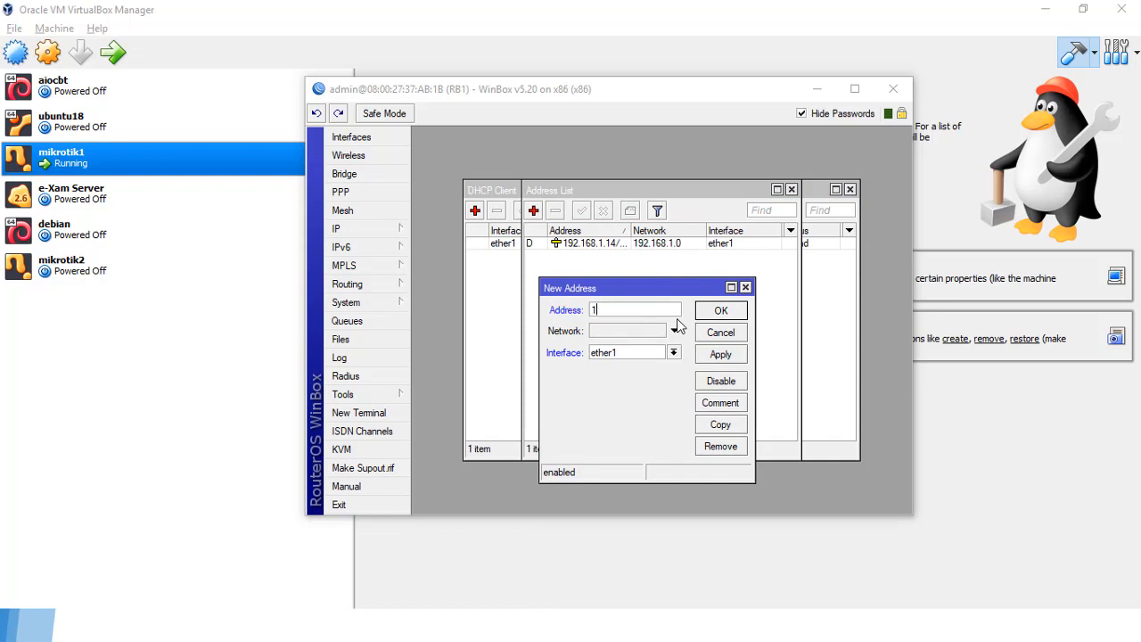
{"action": "type", "text": "92.168.100.1/24"}
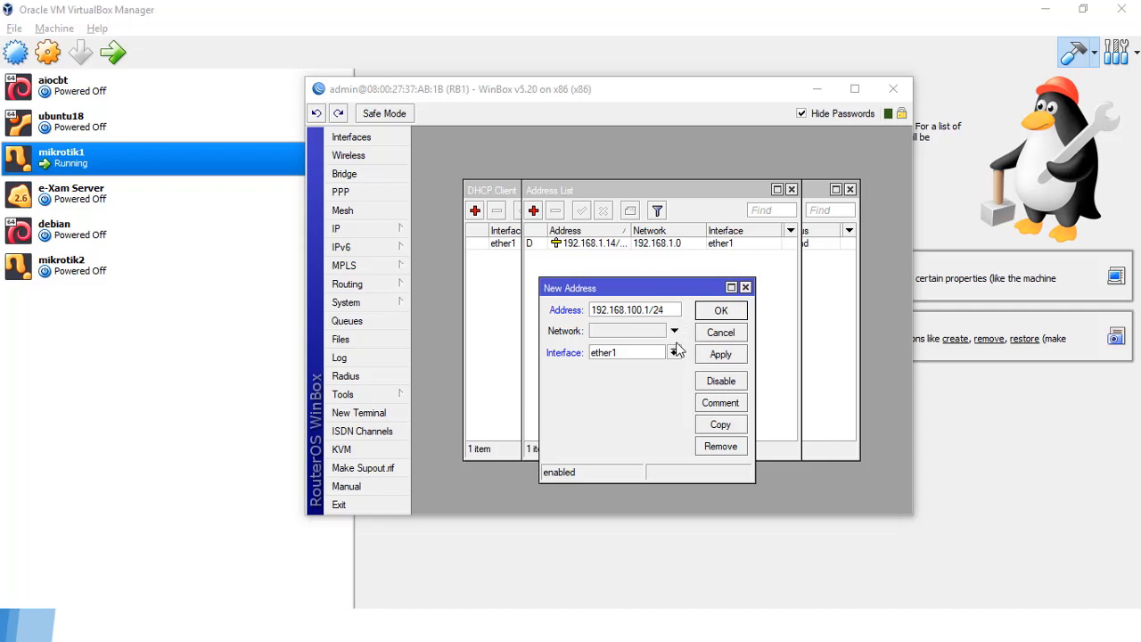
{"action": "left_click", "coordinate": [674, 352]}
{"action": "left_click", "coordinate": [649, 378]}
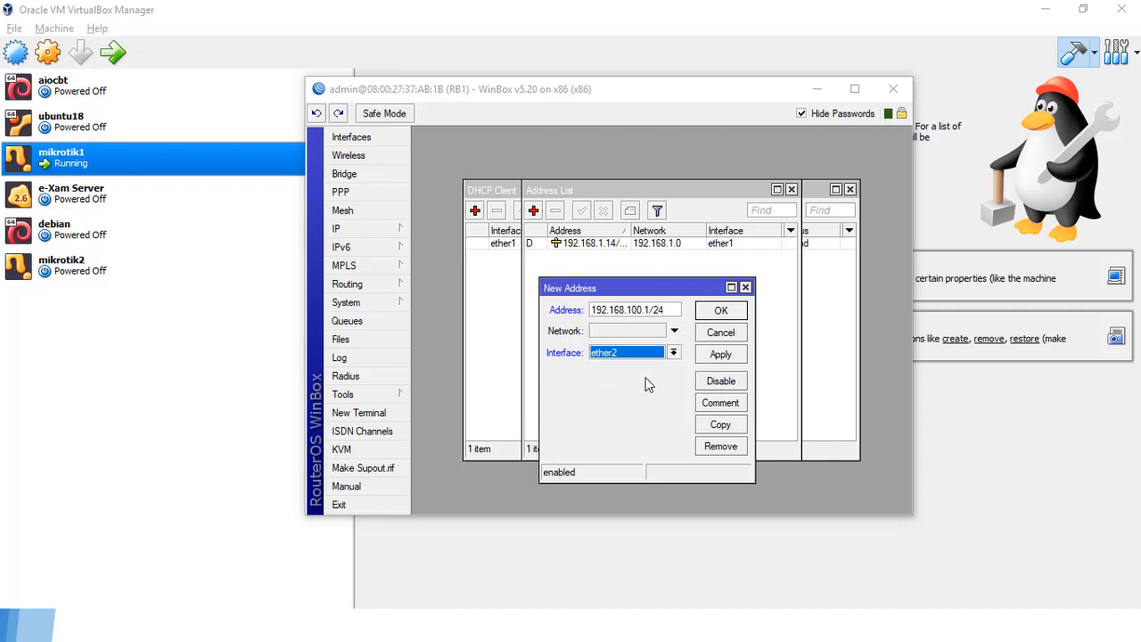
{"action": "left_click", "coordinate": [722, 355]}
{"action": "left_click", "coordinate": [725, 311]}
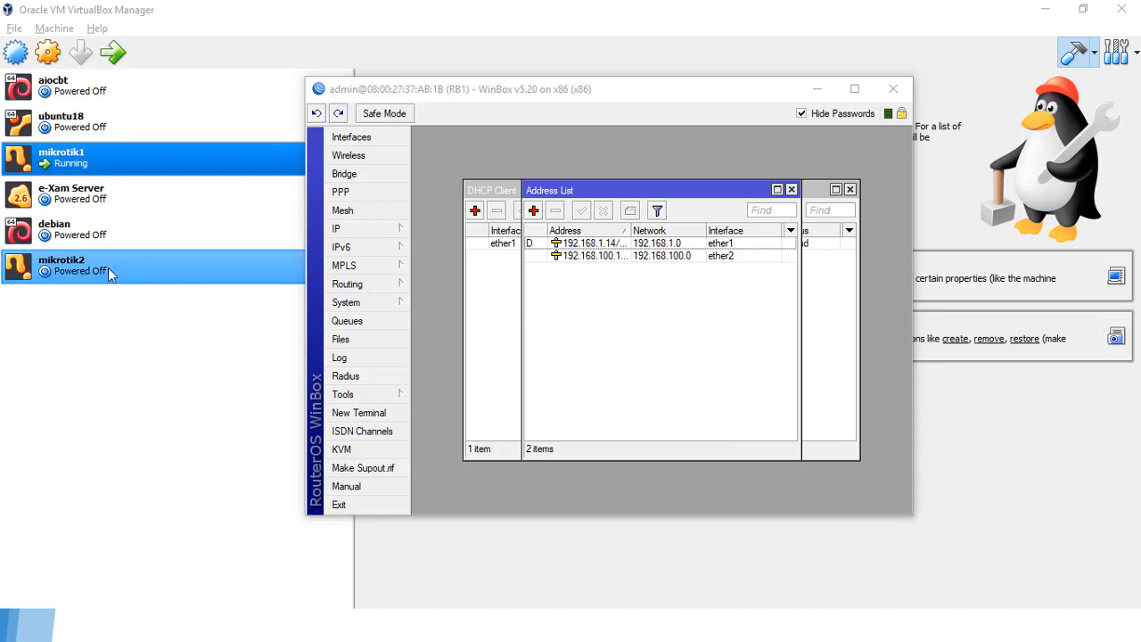
{"action": "left_click", "coordinate": [62, 267]}
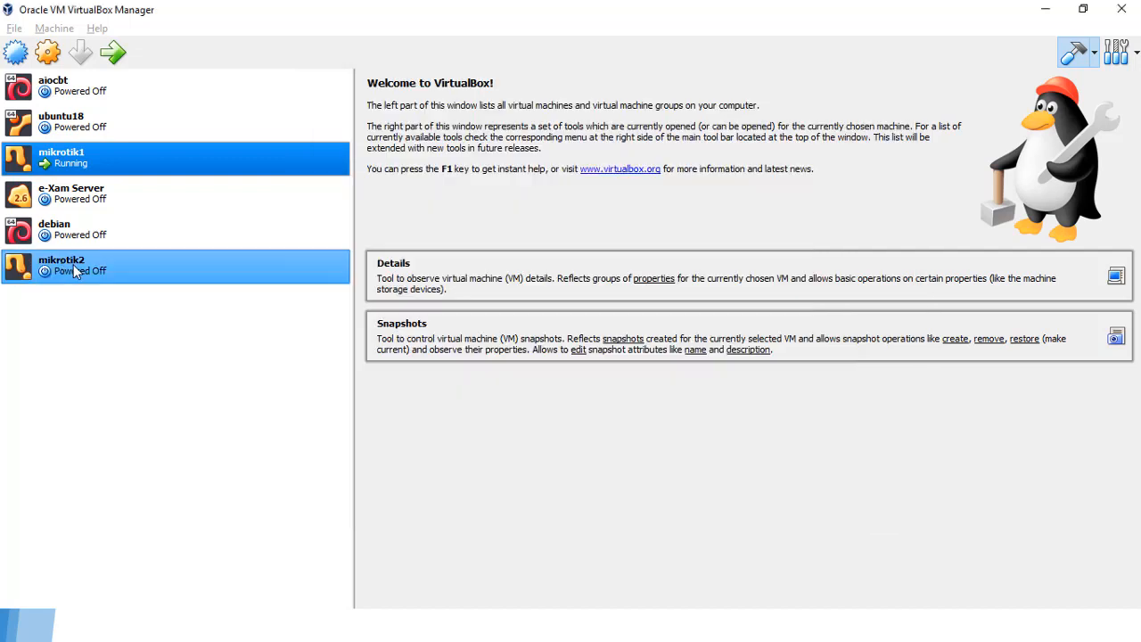
Step: Start the mikrotik2 VM and dismiss the keyboard auto-capture notice
{"action": "left_click", "coordinate": [117, 55]}
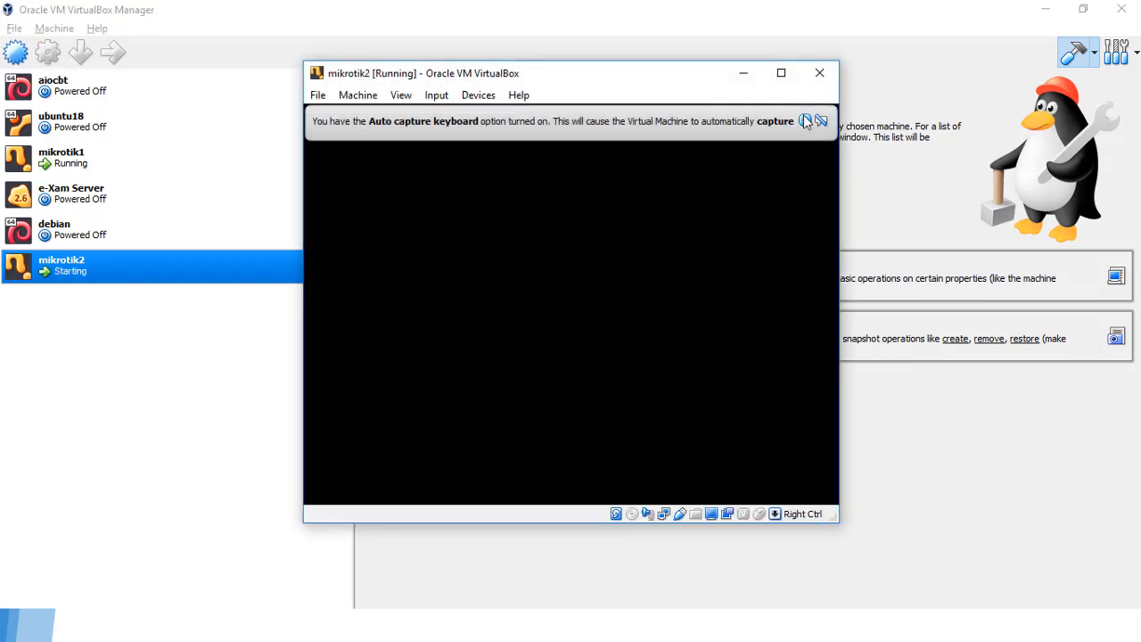
{"action": "left_click", "coordinate": [805, 121]}
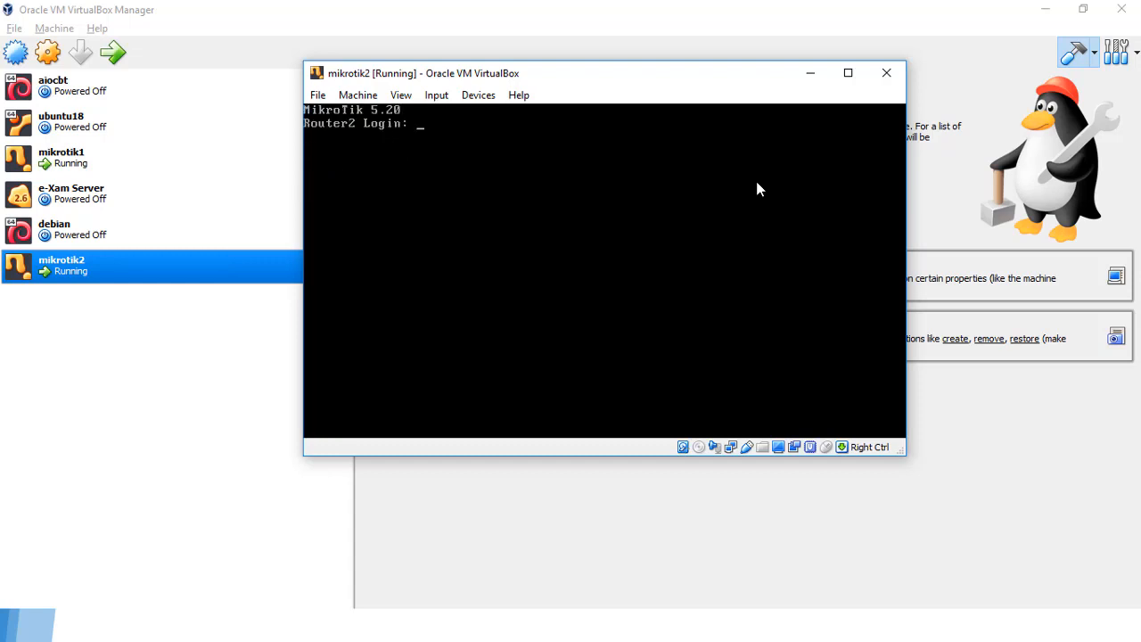
Step: Log in as admin and run 'system reset-configuration no-defaults=yes', confirming with y
{"action": "type", "text": "admin"}
{"action": "key", "text": "Return"}
{"action": "key", "text": "Return"}
{"action": "type", "text": "system"}
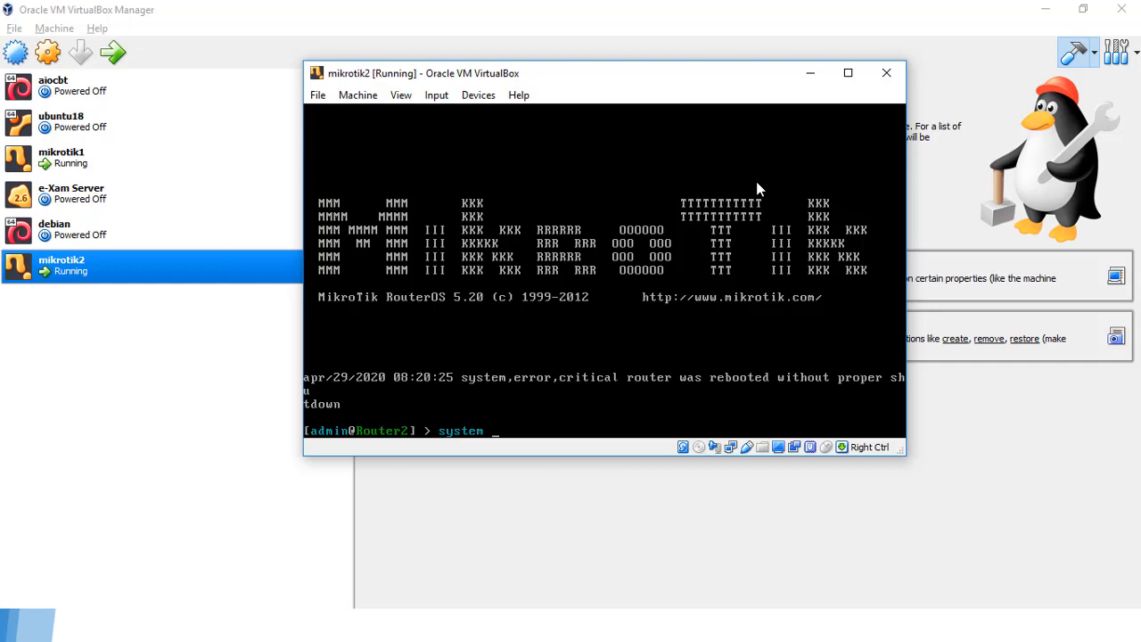
{"action": "type", "text": " reset"}
{"action": "key", "text": "Tab"}
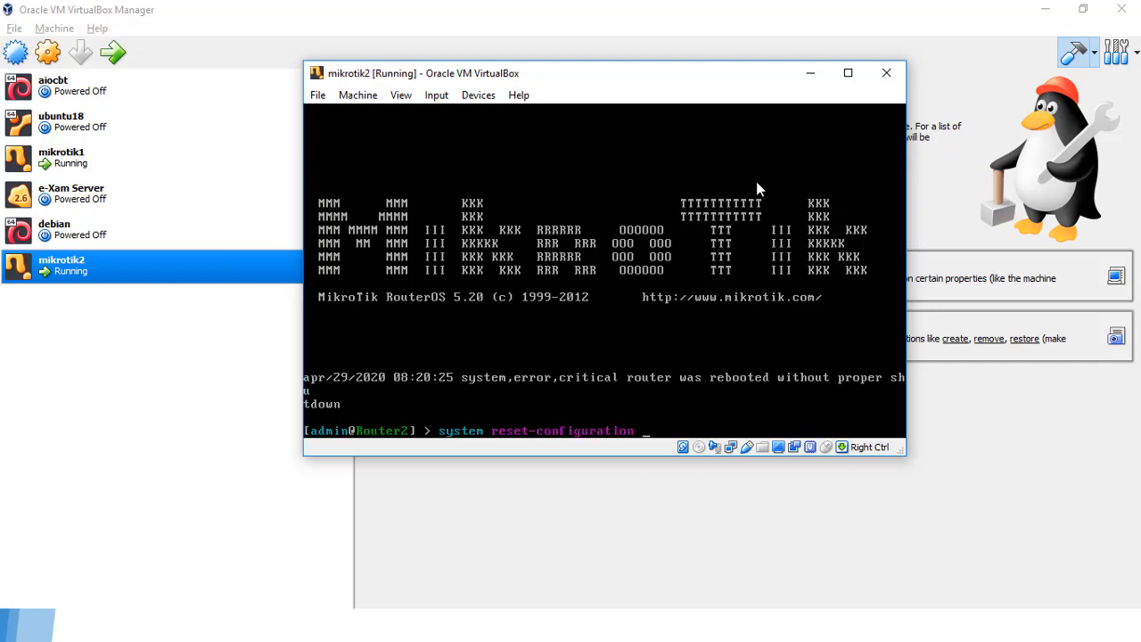
{"action": "type", "text": "no"}
{"action": "key", "text": "Tab"}
{"action": "type", "text": "yes"}
{"action": "key", "text": "Return"}
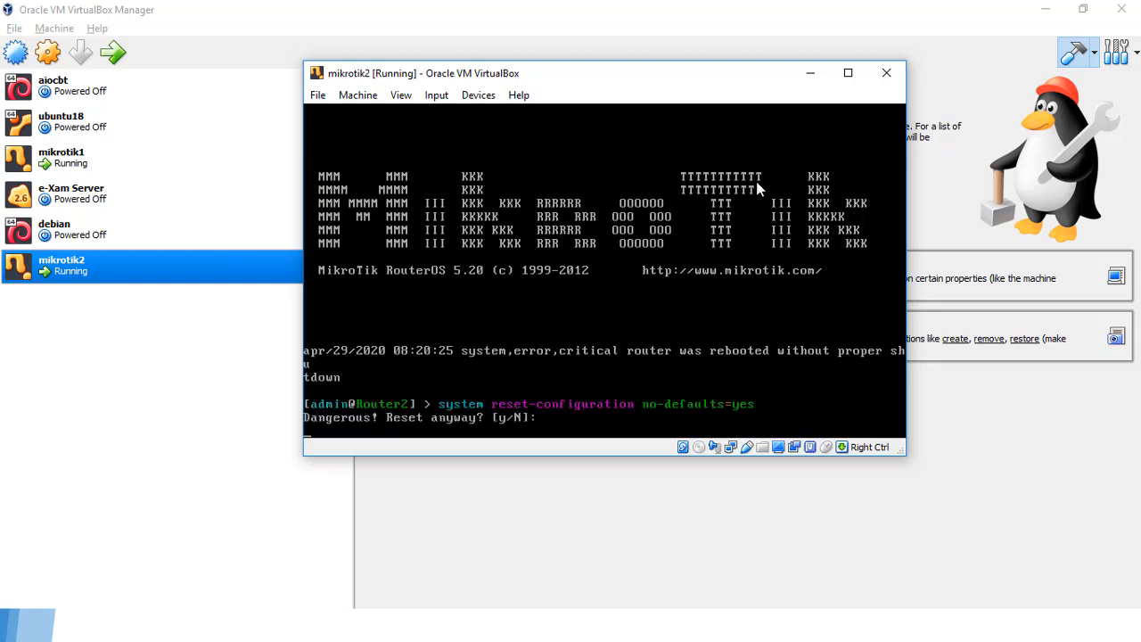
{"action": "type", "text": "y"}
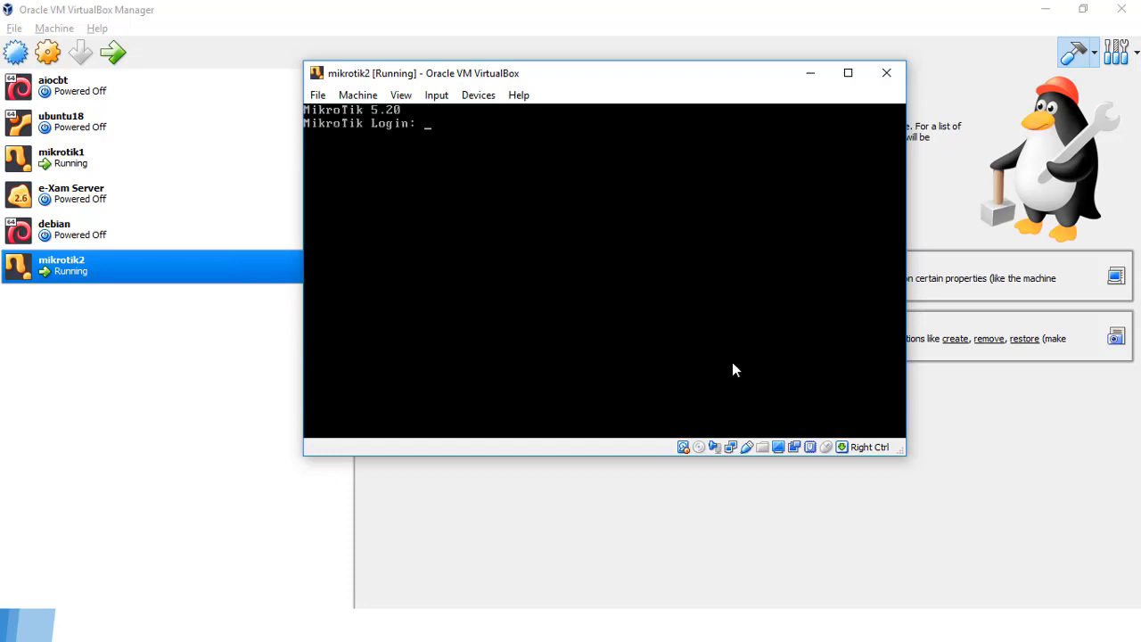
Step: Launch the older WinBox and connect as admin to router 08:00:27:1F:2A:CD
{"action": "left_click", "coordinate": [907, 541]}
{"action": "key", "text": "super"}
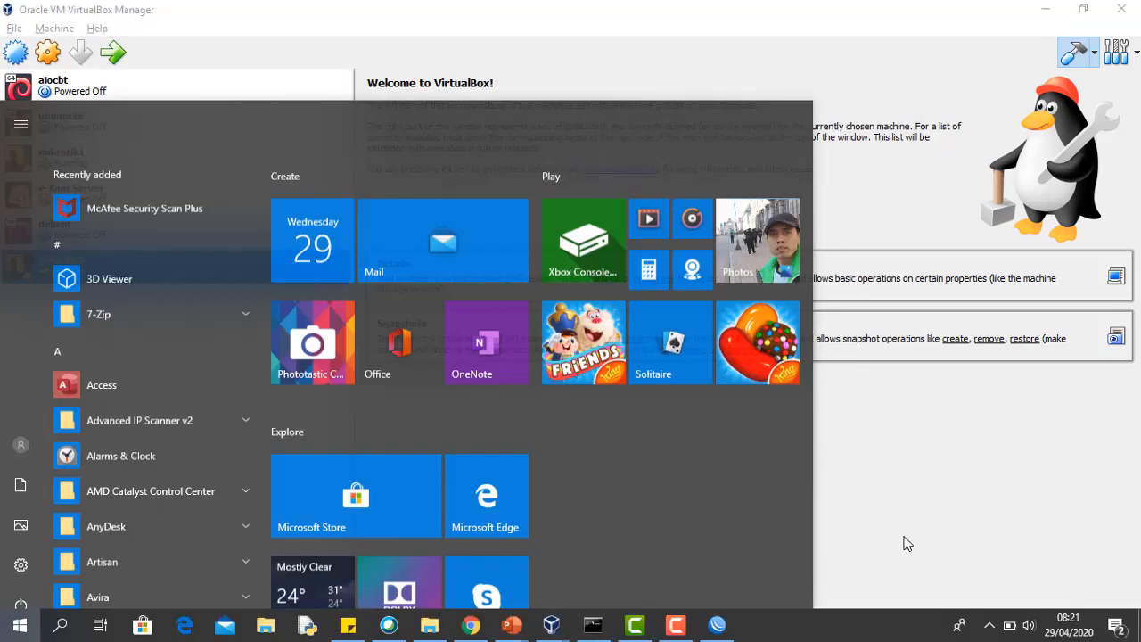
{"action": "type", "text": "win"}
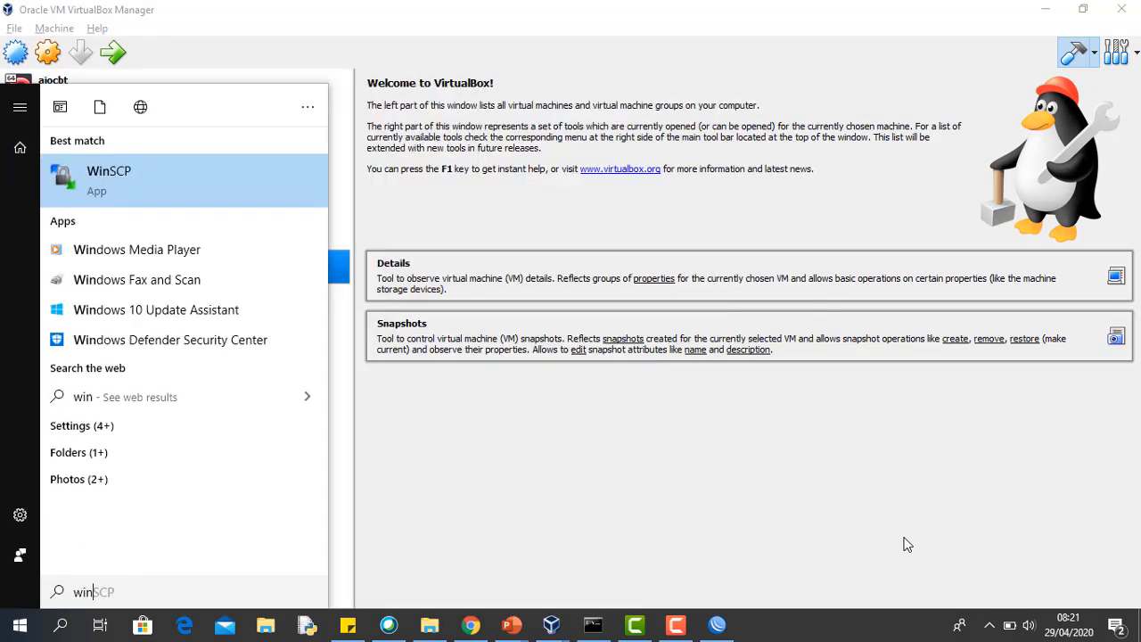
{"action": "type", "text": "bo"}
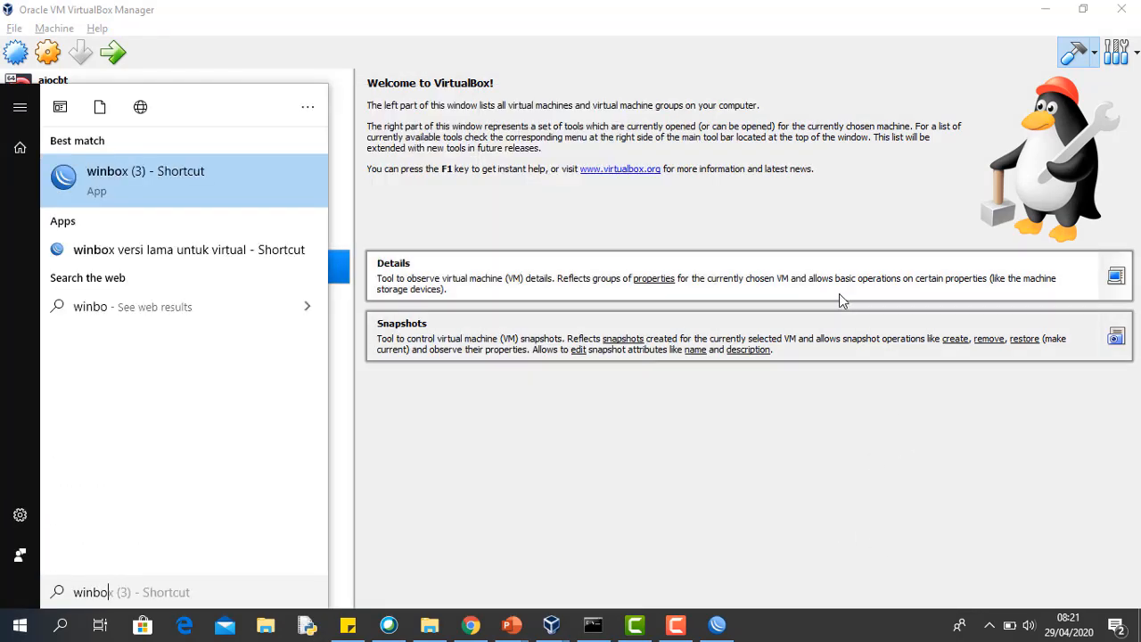
{"action": "left_click", "coordinate": [203, 254]}
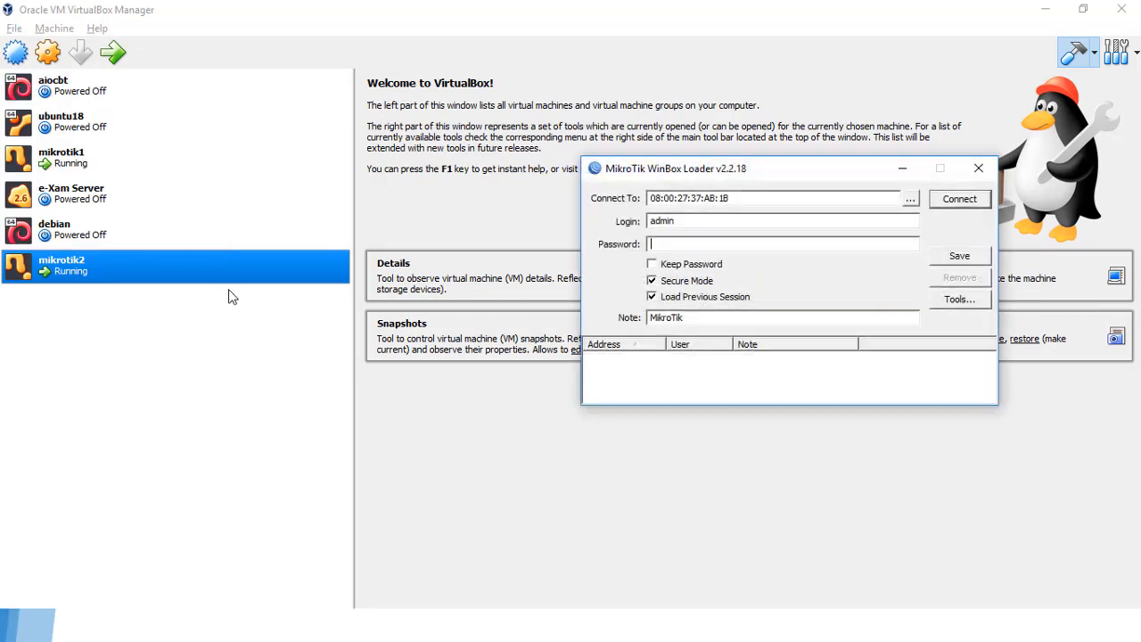
{"action": "left_click", "coordinate": [910, 199]}
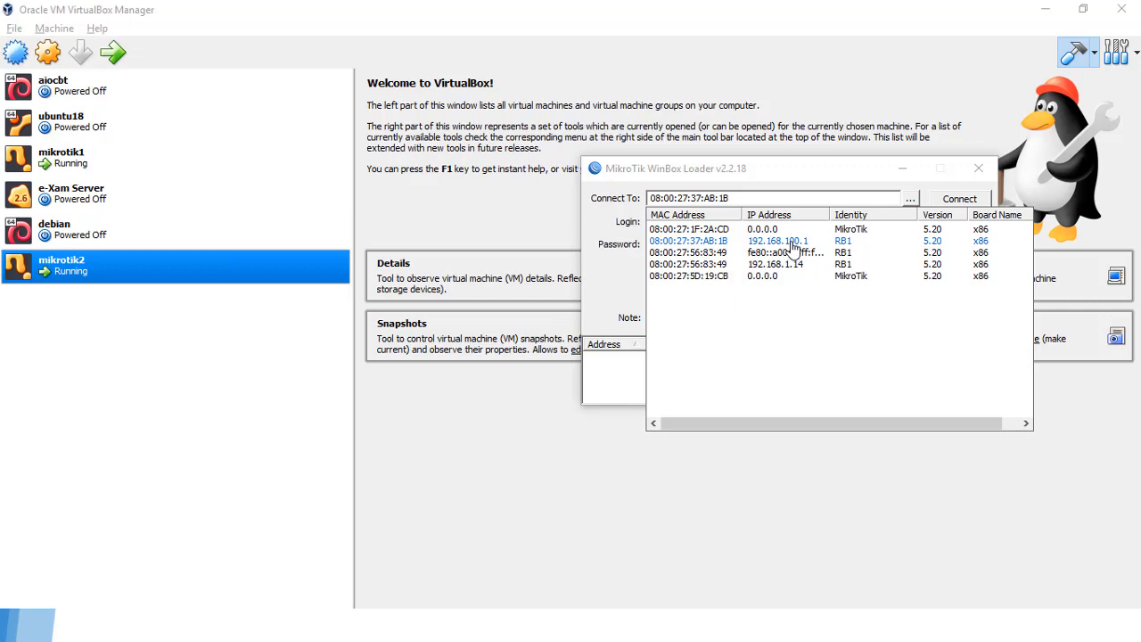
{"action": "left_click", "coordinate": [700, 230]}
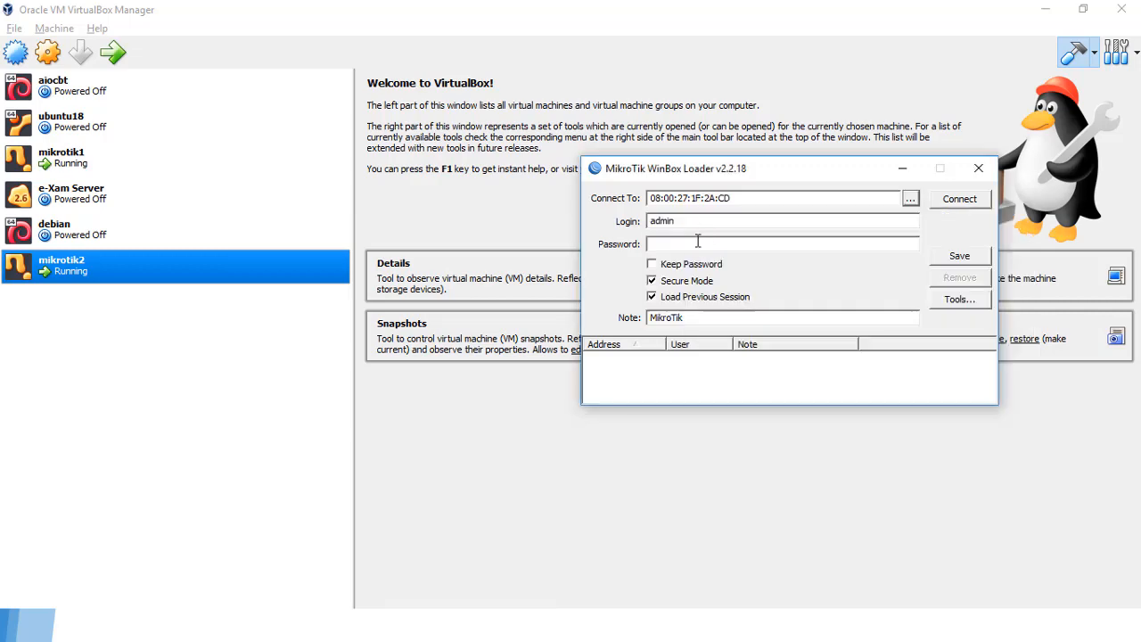
{"action": "left_click", "coordinate": [959, 199]}
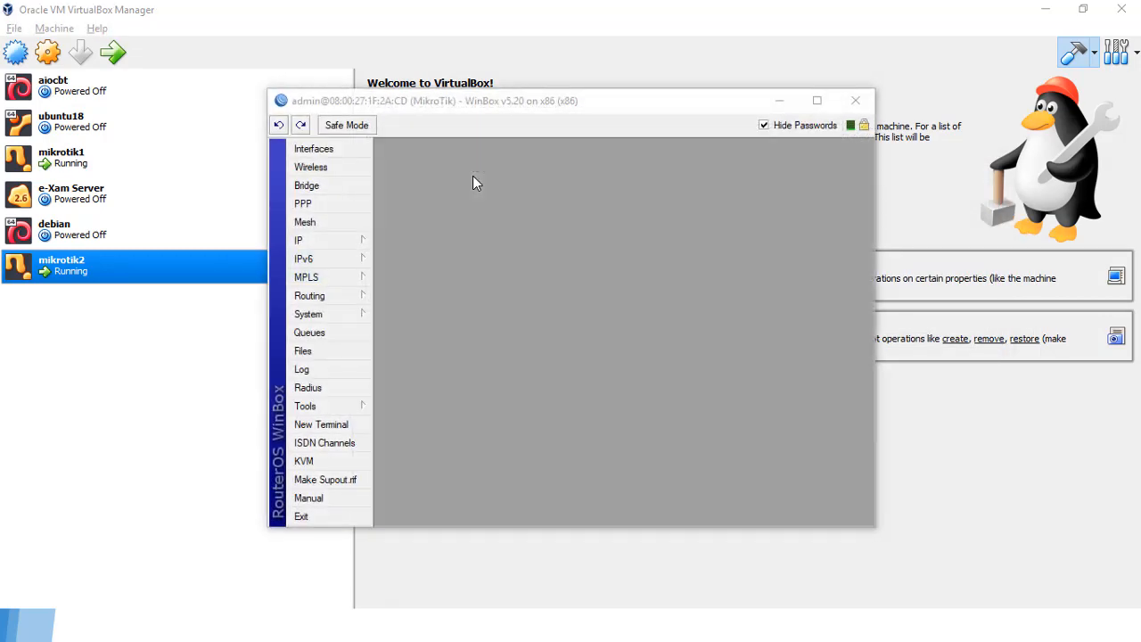
Step: Change the System Identity from MikroTik to RB2 and apply it
{"action": "left_click", "coordinate": [327, 315]}
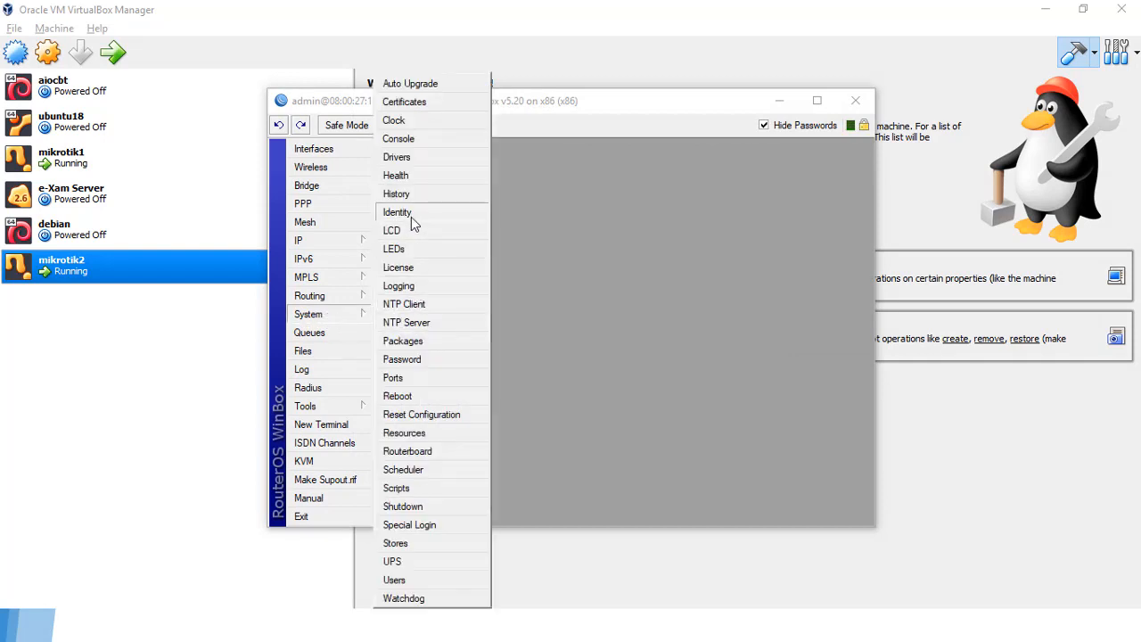
{"action": "left_click", "coordinate": [412, 217]}
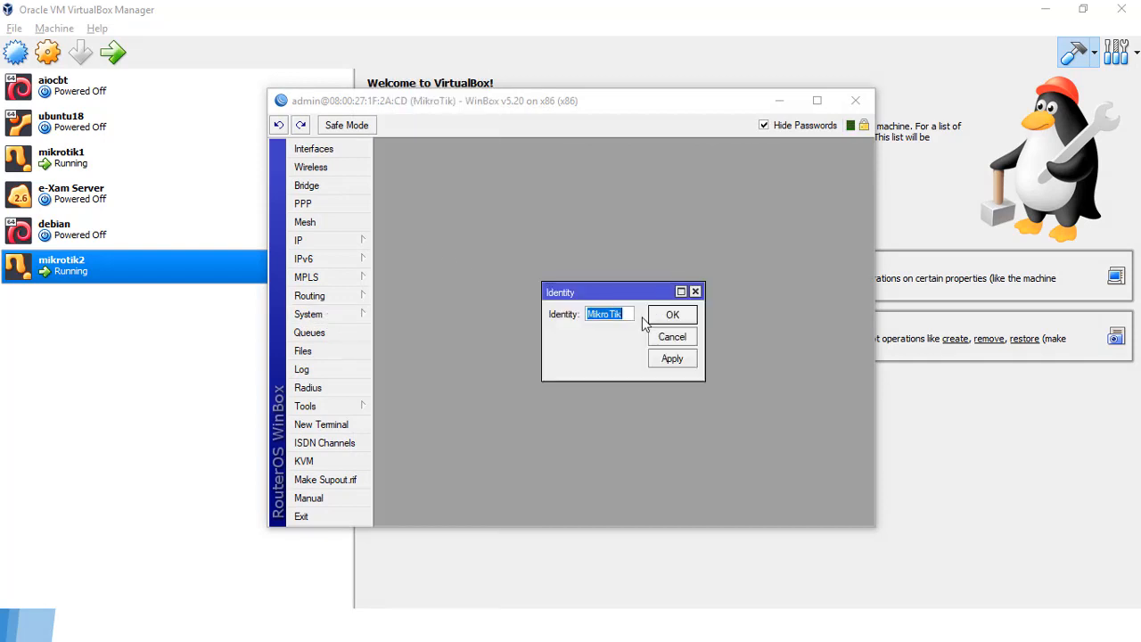
{"action": "type", "text": "RB2"}
{"action": "left_click", "coordinate": [674, 359]}
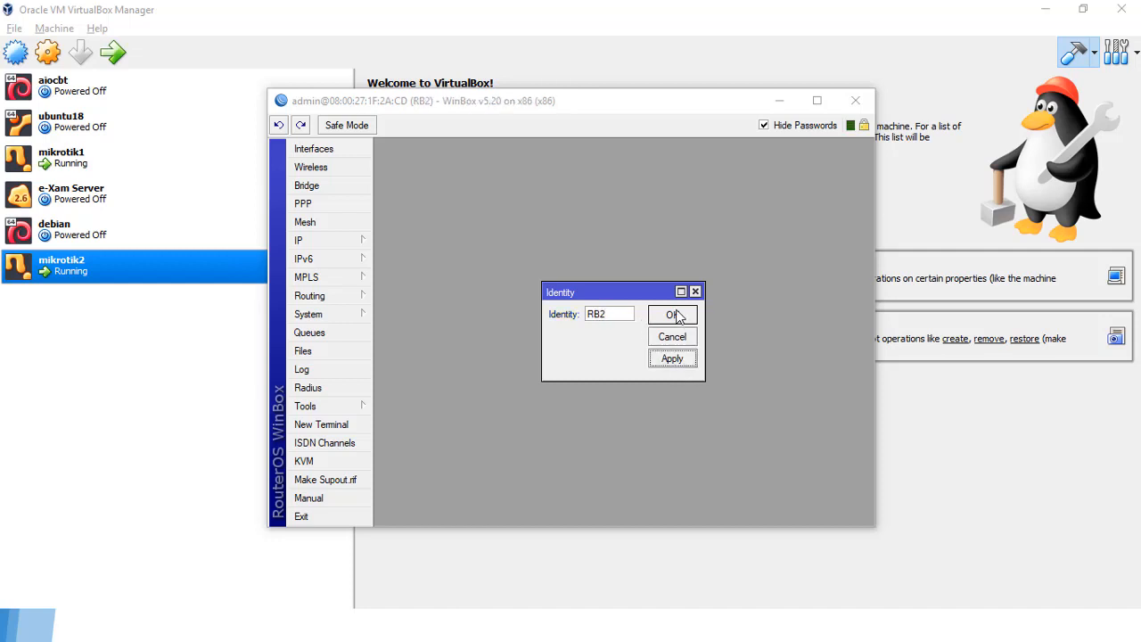
{"action": "left_click", "coordinate": [675, 317]}
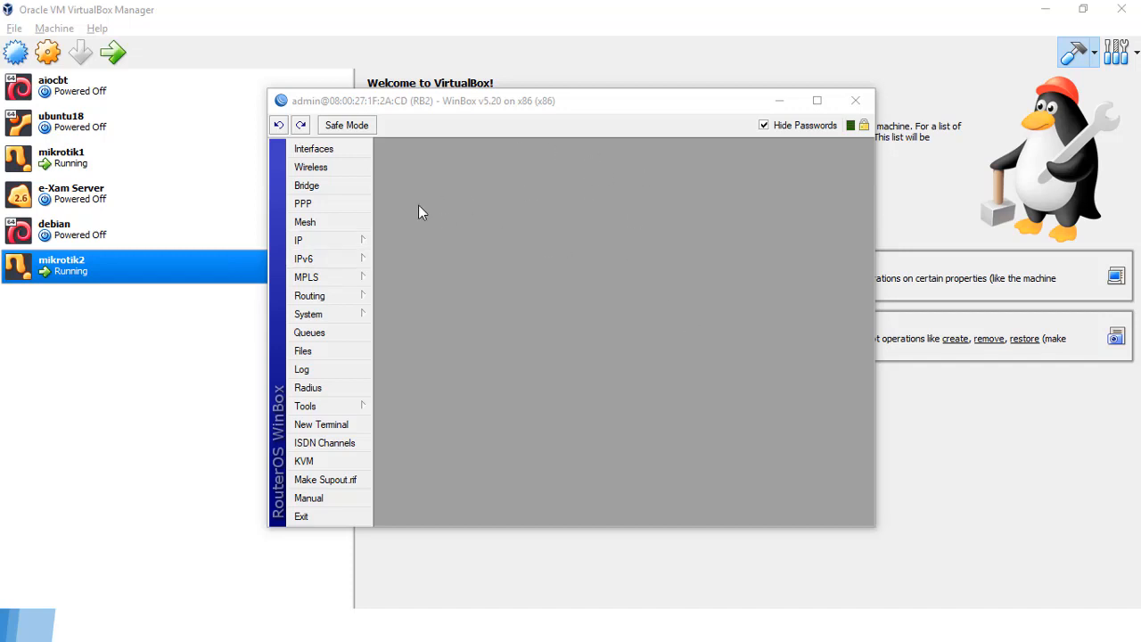
Step: Move RB1's window to the left edge and RB2's window to the top right, narrowing RB2
{"action": "left_click_drag", "start_coordinate": [520, 99], "coordinate": [791, 120]}
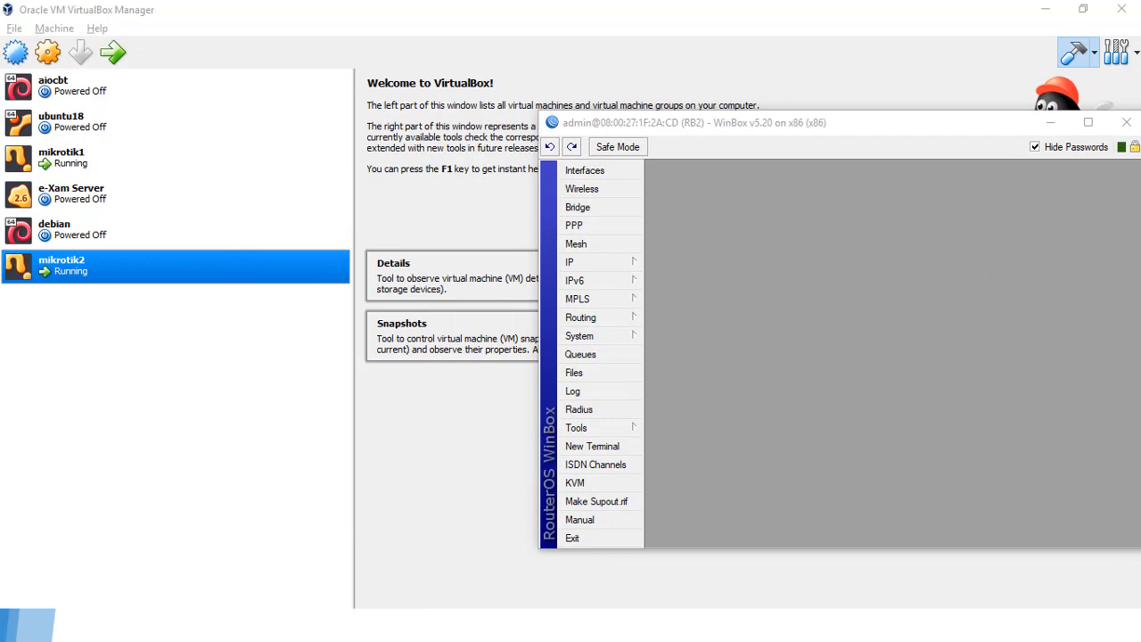
{"action": "key", "text": "alt+Tab"}
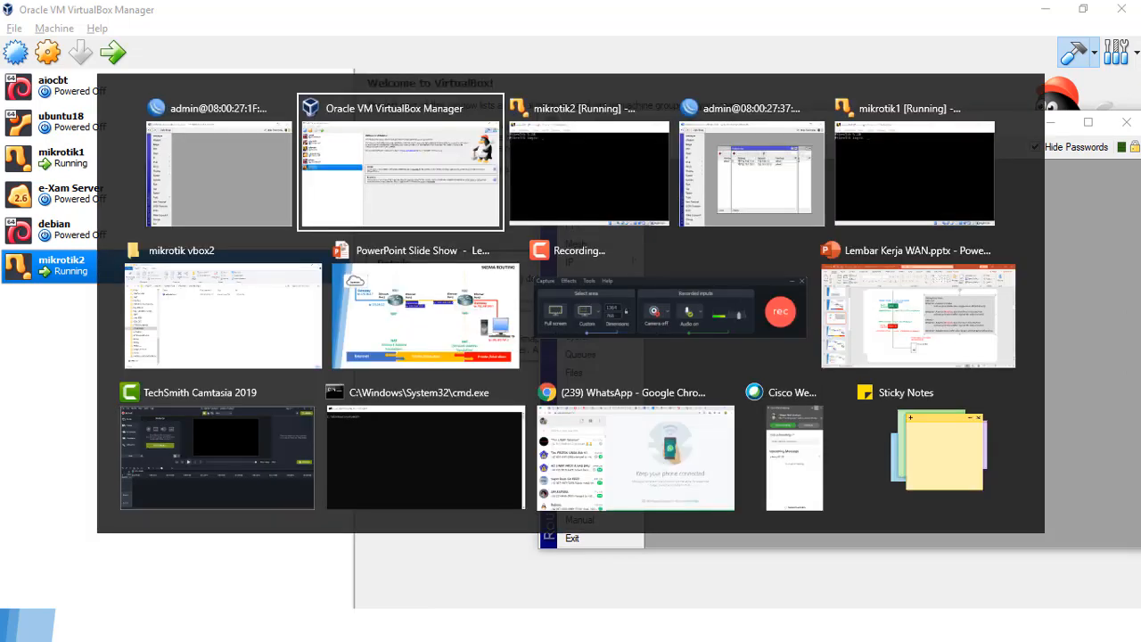
{"action": "key", "text": "alt+Tab"}
{"action": "key", "text": "alt+Tab"}
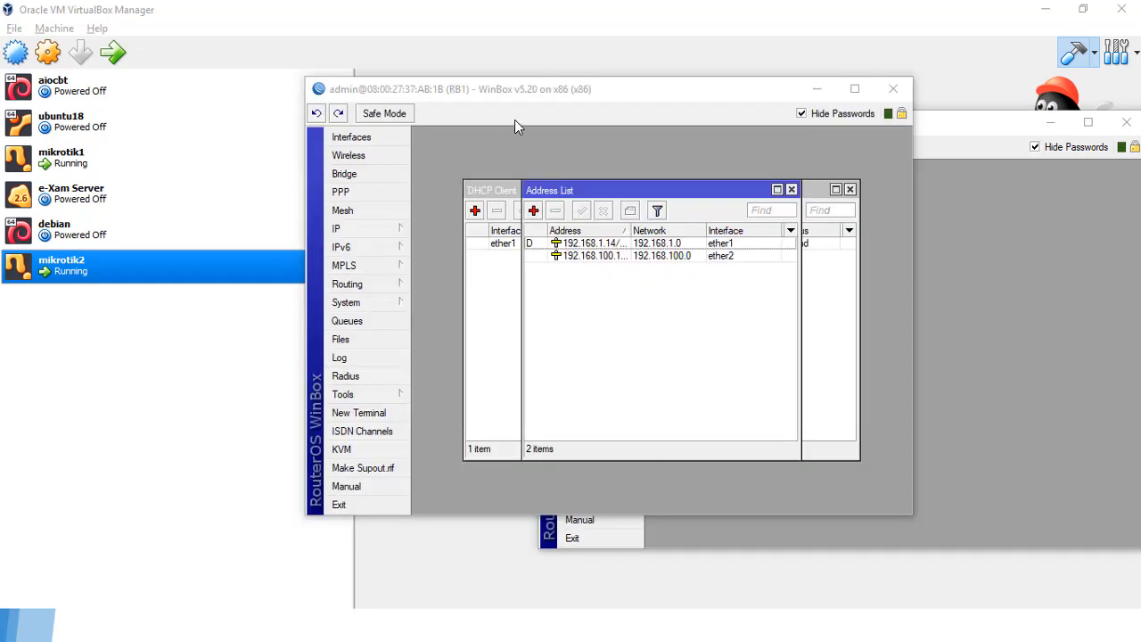
{"action": "left_click_drag", "start_coordinate": [538, 89], "coordinate": [237, 130]}
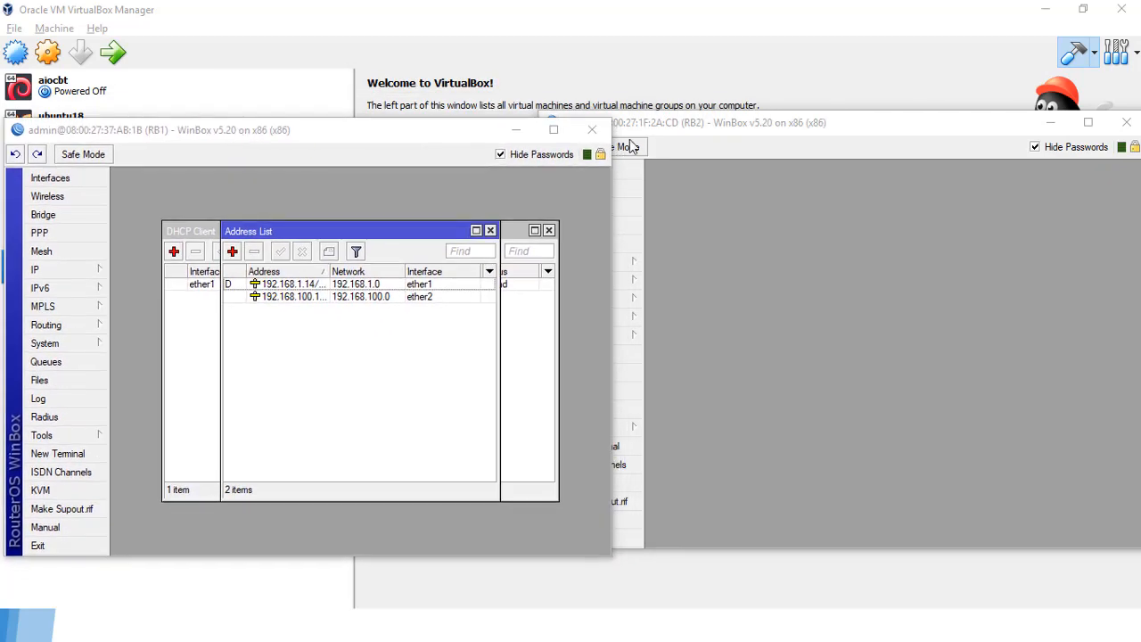
{"action": "left_click_drag", "start_coordinate": [690, 124], "coordinate": [684, 43]}
{"action": "left_click_drag", "start_coordinate": [532, 105], "coordinate": [612, 116]}
{"action": "left_click_drag", "start_coordinate": [350, 132], "coordinate": [350, 56]}
Step: Stretch both windows to full screen height and move Address List down to reveal DHCP Client
{"action": "left_click_drag", "start_coordinate": [502, 480], "coordinate": [497, 610]}
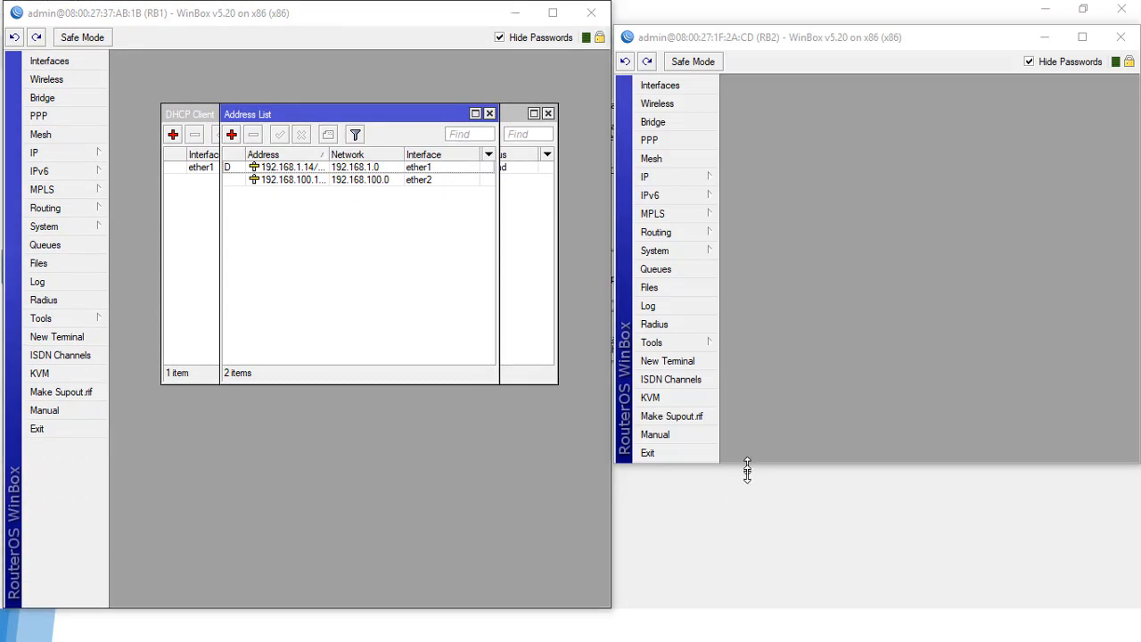
{"action": "left_click_drag", "start_coordinate": [747, 471], "coordinate": [749, 608]}
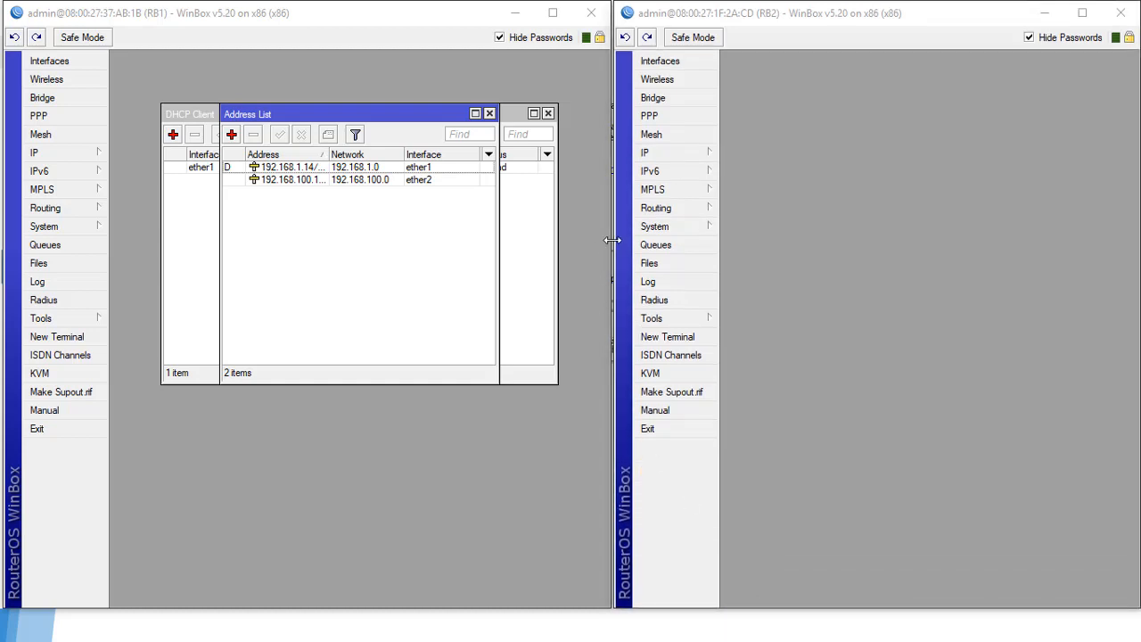
{"action": "mouse_move", "coordinate": [612, 241]}
{"action": "left_mouse_down"}
{"action": "mouse_move", "coordinate": [576, 242]}
{"action": "mouse_move", "coordinate": [599, 255]}
{"action": "left_mouse_up"}
{"action": "left_click", "coordinate": [416, 15]}
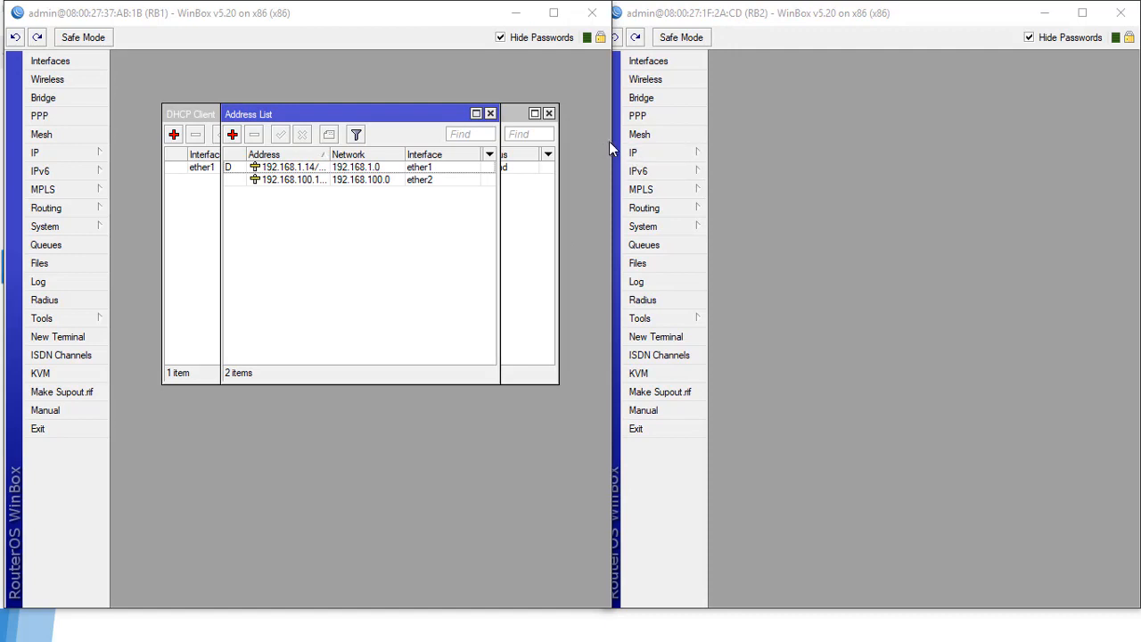
{"action": "mouse_move", "coordinate": [610, 143]}
{"action": "left_mouse_down"}
{"action": "mouse_move", "coordinate": [580, 148]}
{"action": "mouse_move", "coordinate": [598, 149]}
{"action": "left_mouse_up"}
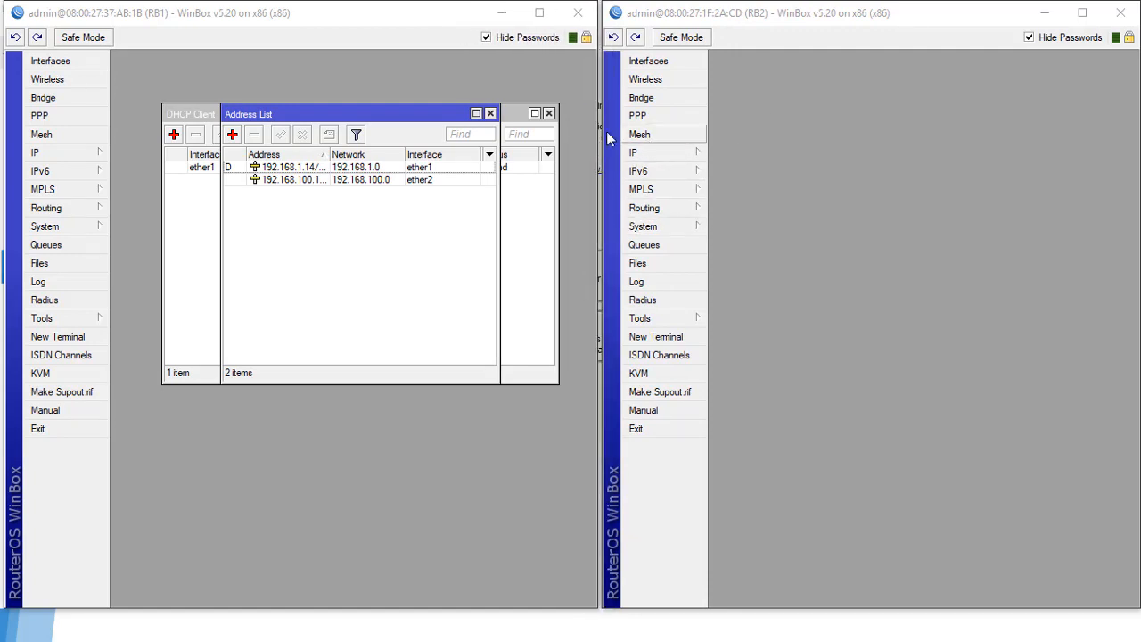
{"action": "left_click_drag", "start_coordinate": [377, 116], "coordinate": [382, 247]}
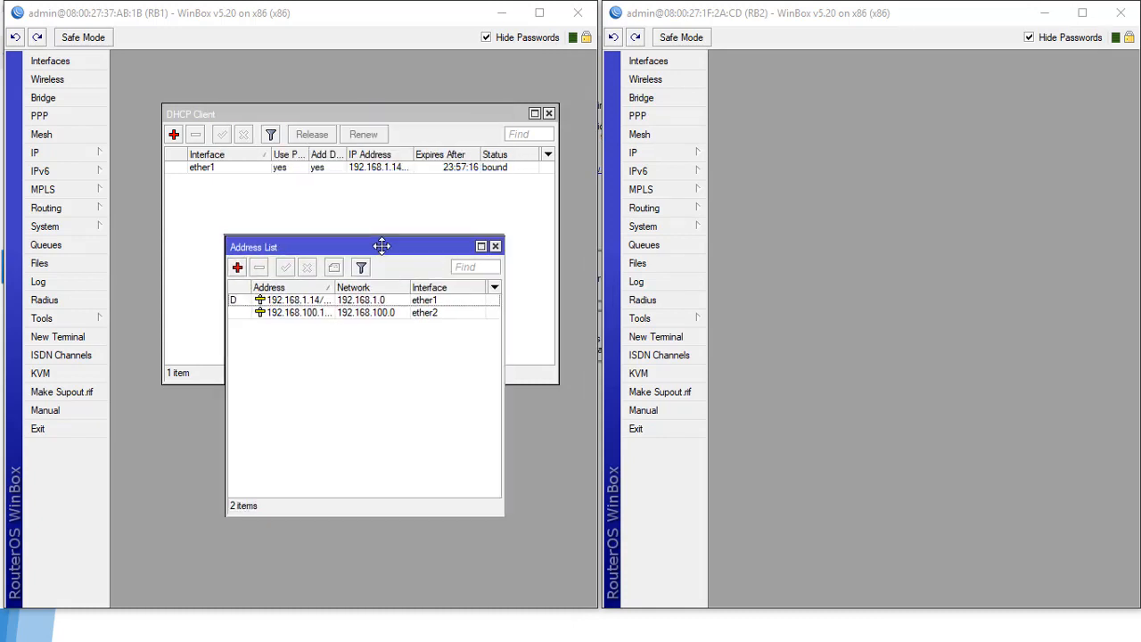
Step: Close RB1's Address List and DHCP Client, review IP > Addresses, and bring up the DNS settings
{"action": "left_click", "coordinate": [495, 247]}
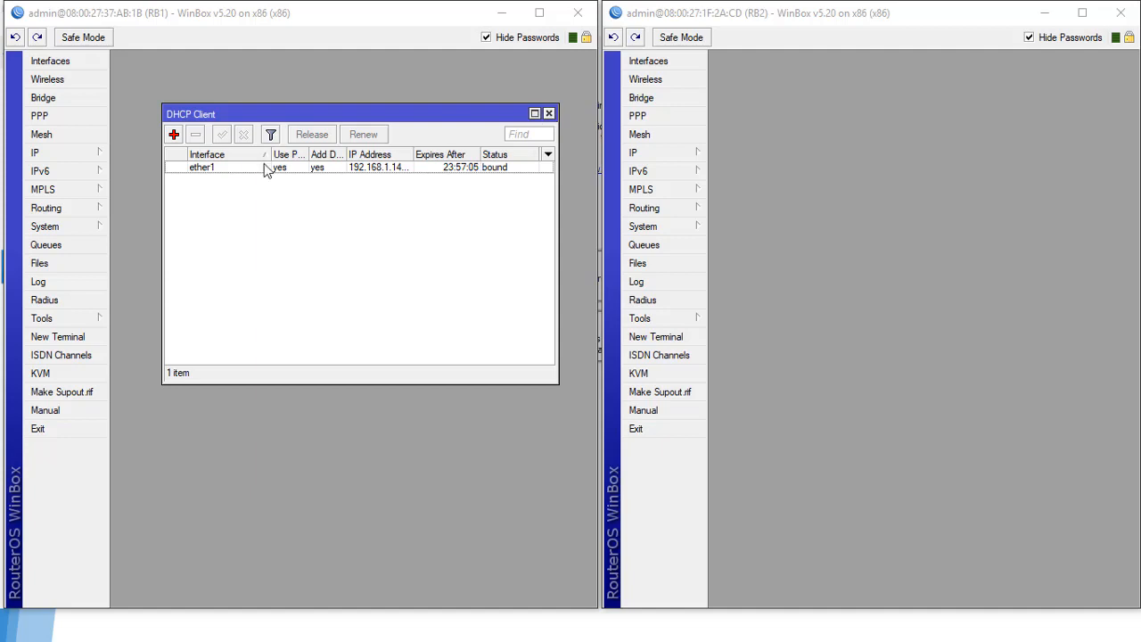
{"action": "left_click", "coordinate": [548, 114]}
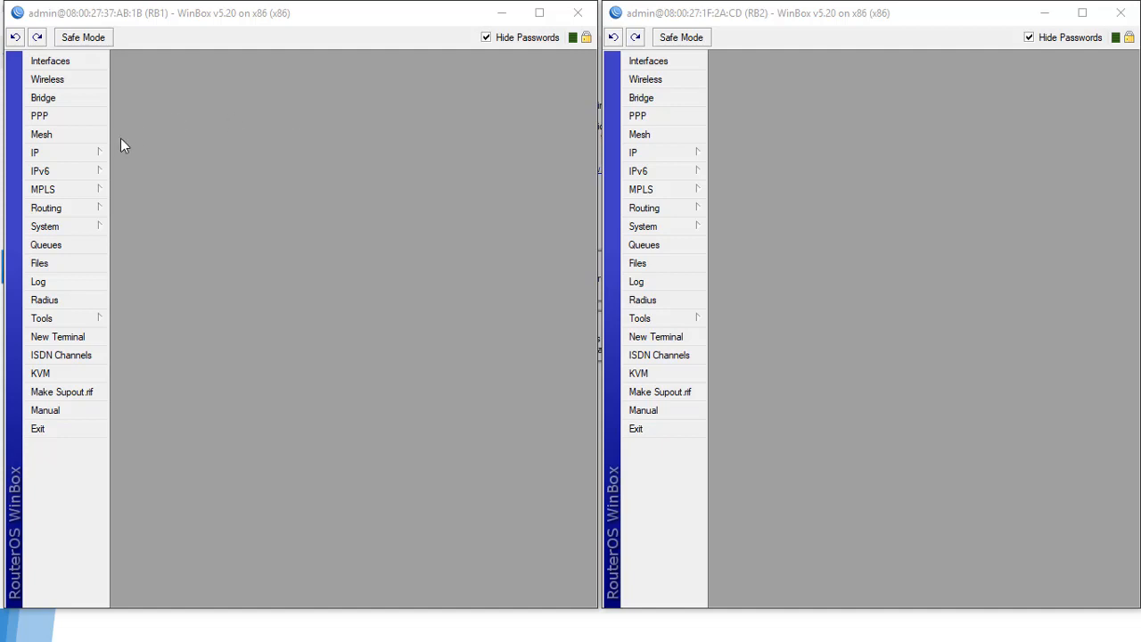
{"action": "left_click", "coordinate": [80, 153]}
{"action": "left_click", "coordinate": [140, 191]}
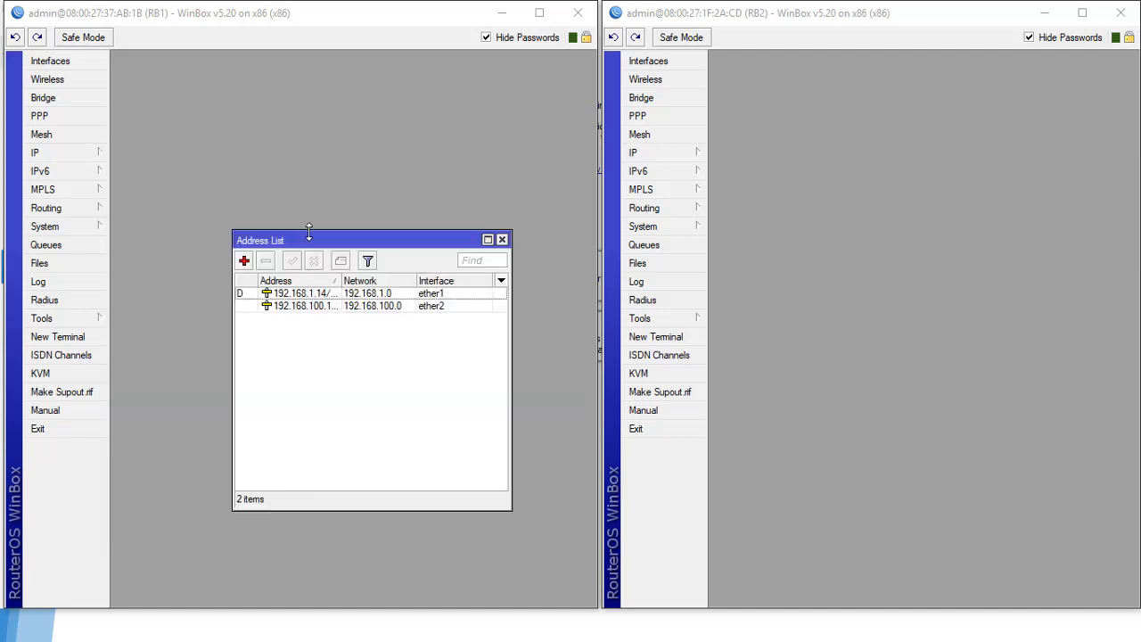
{"action": "left_click_drag", "start_coordinate": [317, 239], "coordinate": [319, 141]}
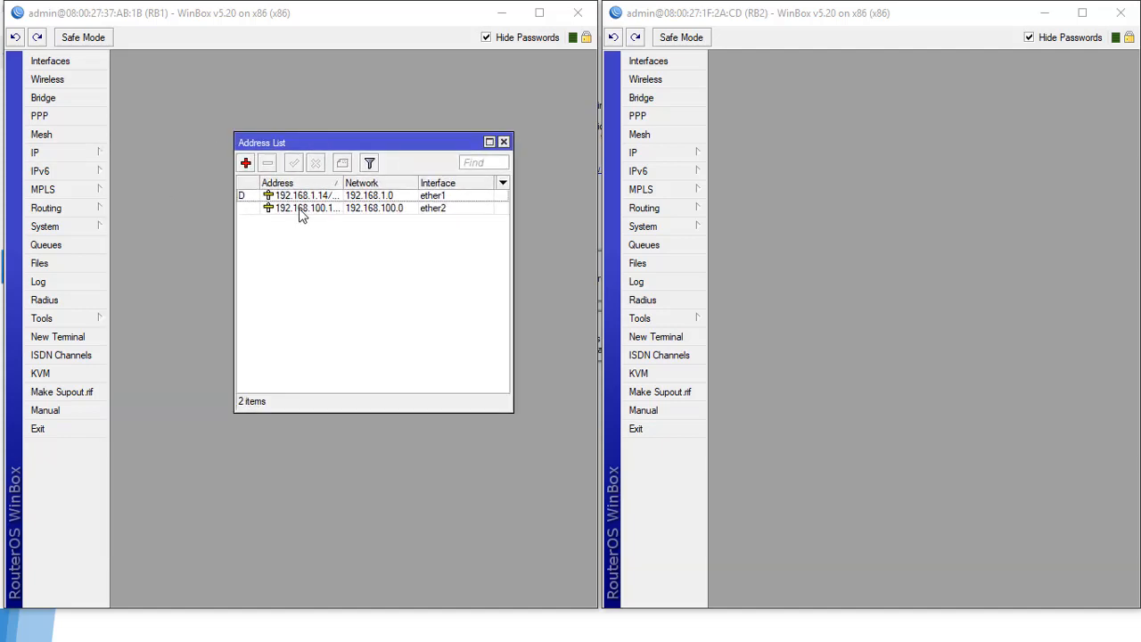
{"action": "left_click", "coordinate": [504, 143]}
{"action": "left_click", "coordinate": [80, 152]}
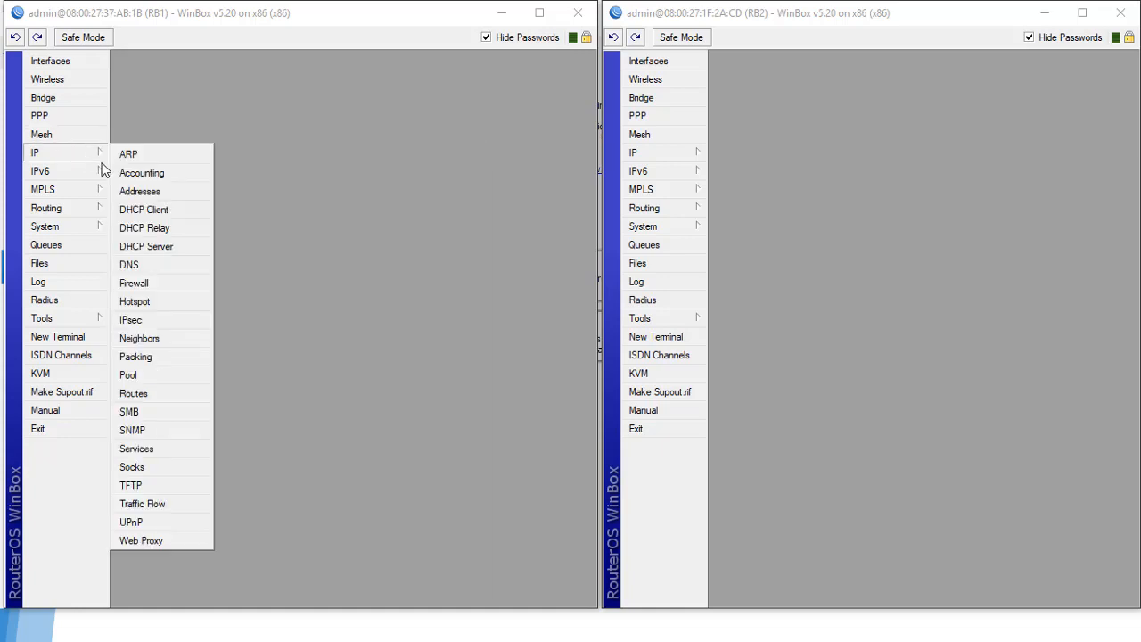
{"action": "left_click", "coordinate": [174, 267]}
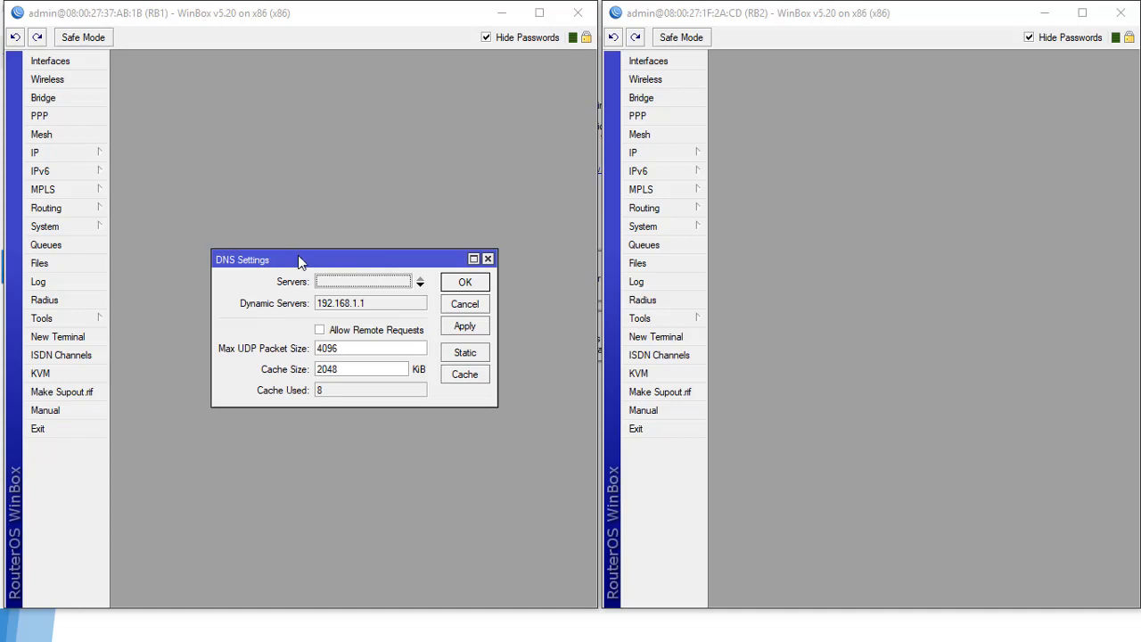
Step: Set RB1's DNS server to 8.8.8.8 with Allow Remote Requests enabled, then apply and close
{"action": "left_click_drag", "start_coordinate": [298, 257], "coordinate": [287, 160]}
{"action": "left_click", "coordinate": [308, 235]}
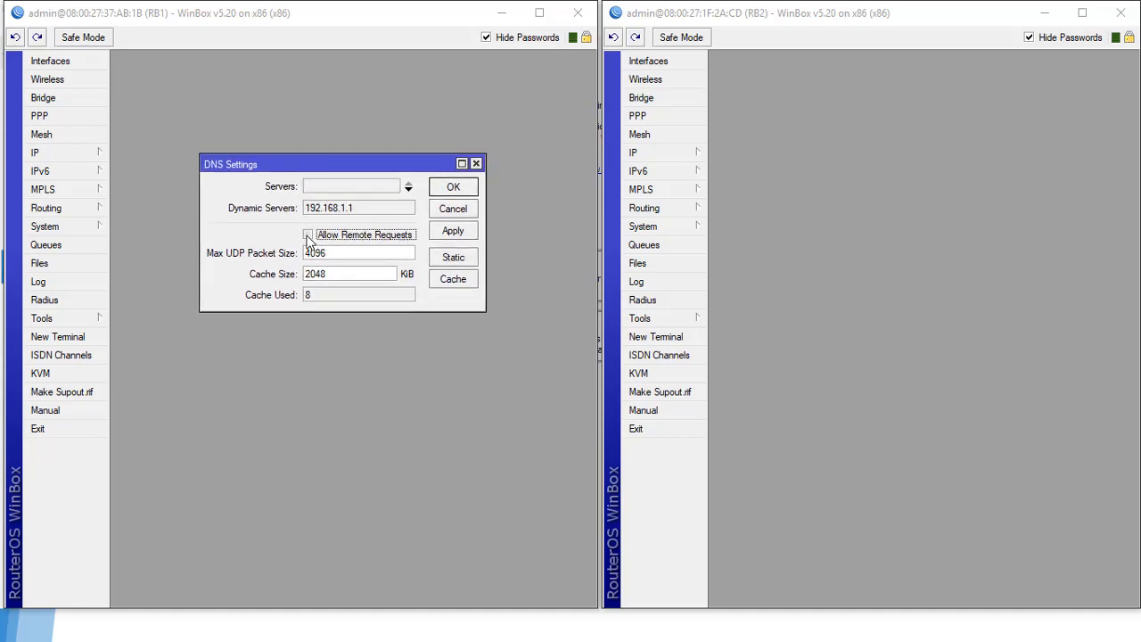
{"action": "left_click", "coordinate": [319, 186]}
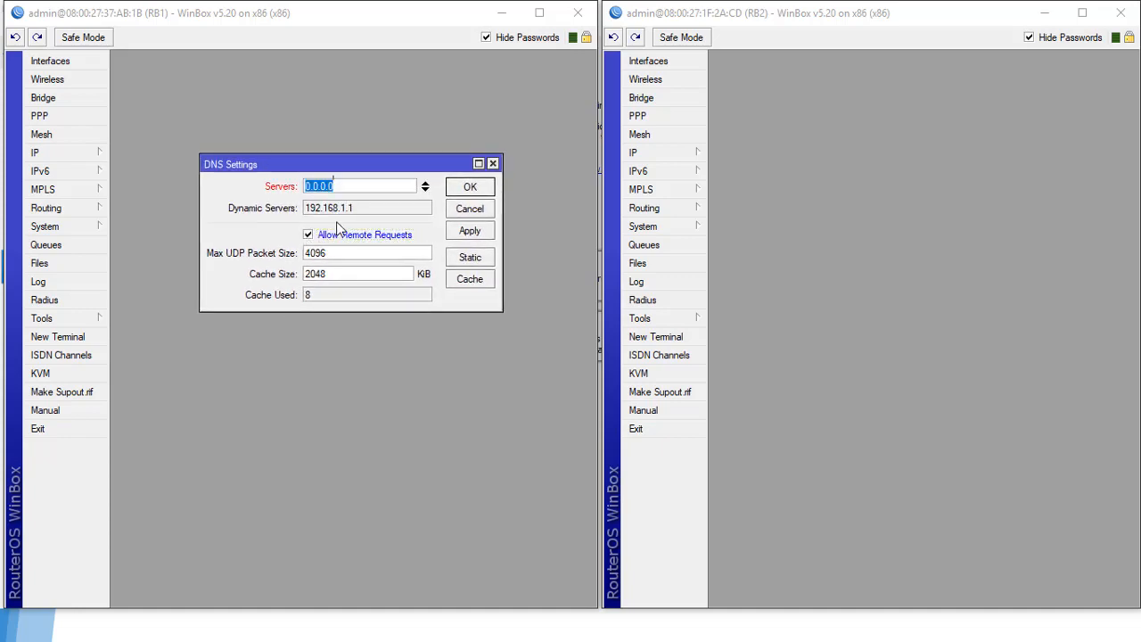
{"action": "type", "text": "8.8.8.8"}
{"action": "left_click", "coordinate": [467, 231]}
{"action": "left_click", "coordinate": [469, 188]}
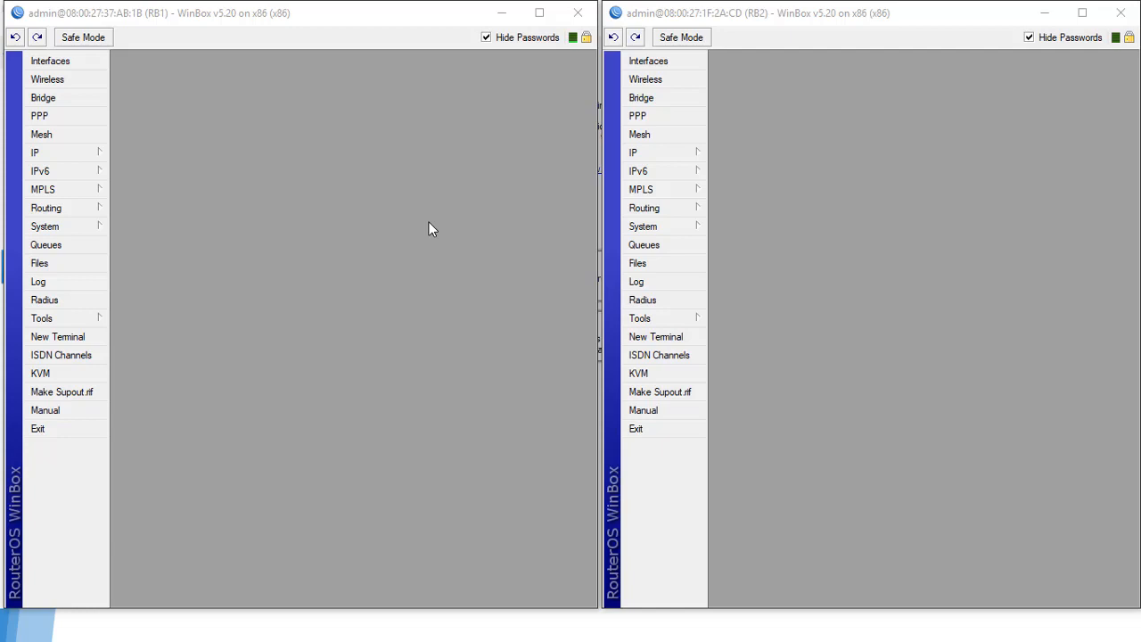
{"action": "left_click", "coordinate": [76, 156]}
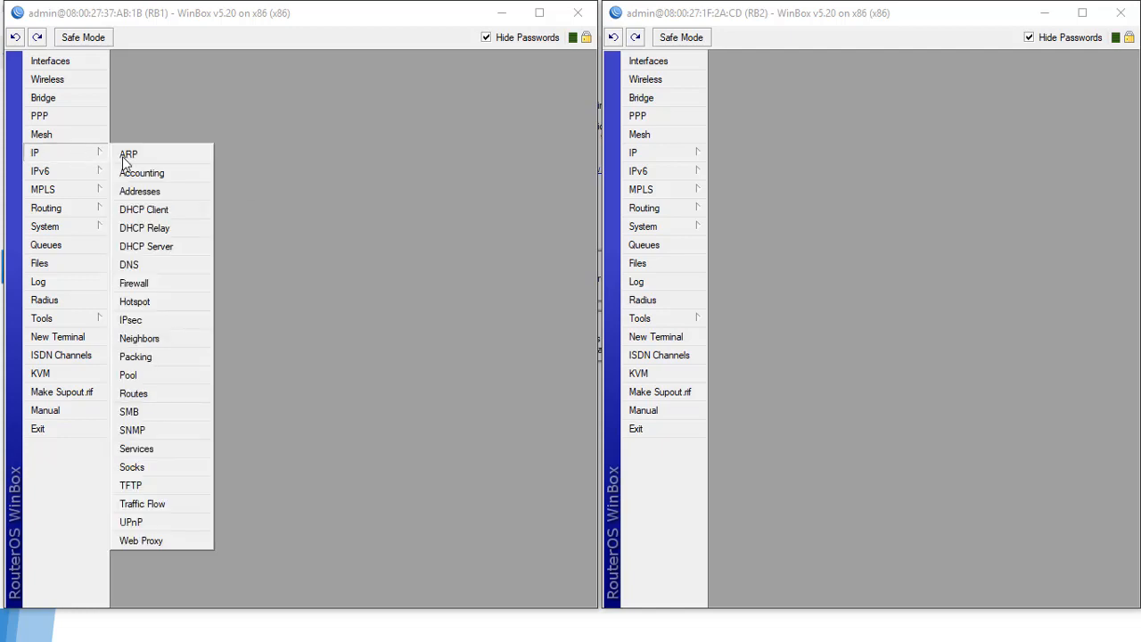
{"action": "left_click", "coordinate": [134, 394]}
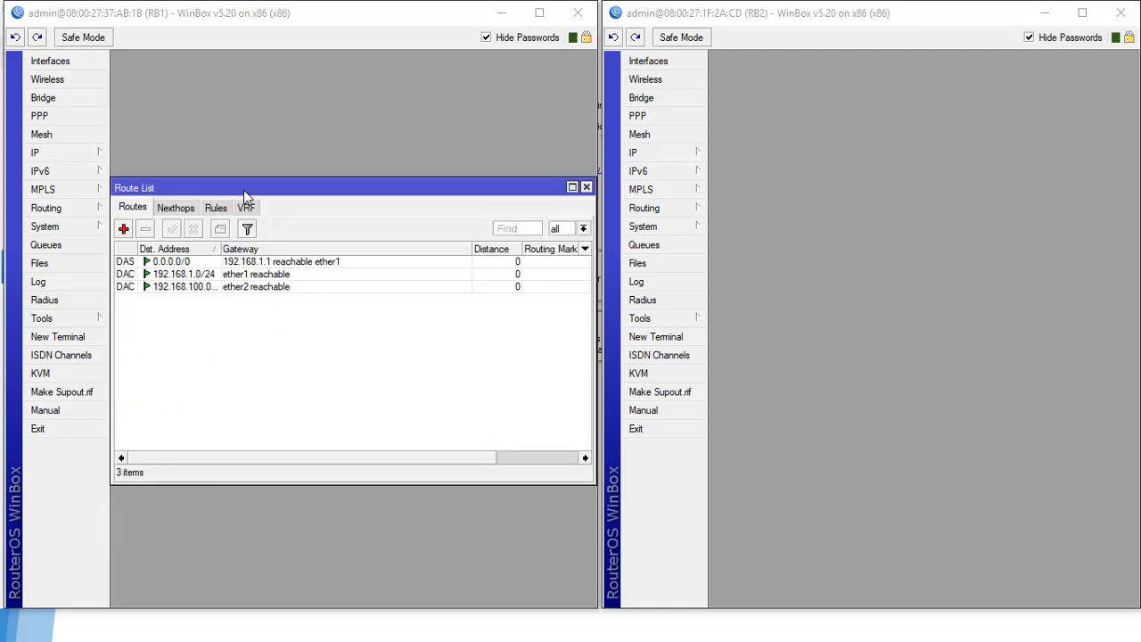
{"action": "left_click_drag", "start_coordinate": [245, 190], "coordinate": [257, 171]}
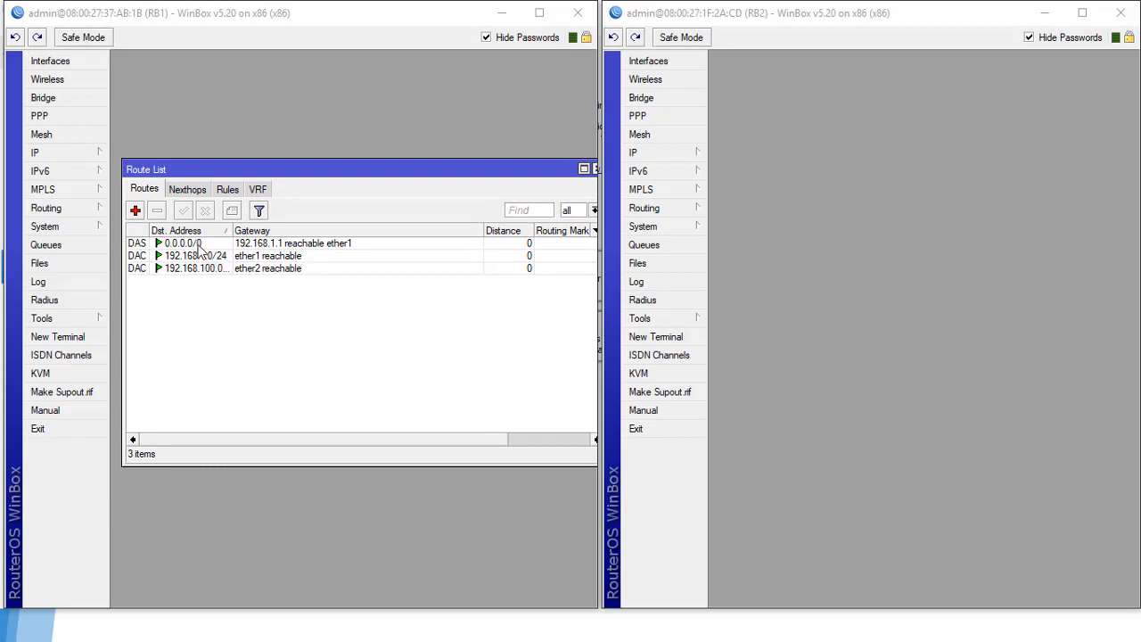
{"action": "left_click", "coordinate": [197, 244]}
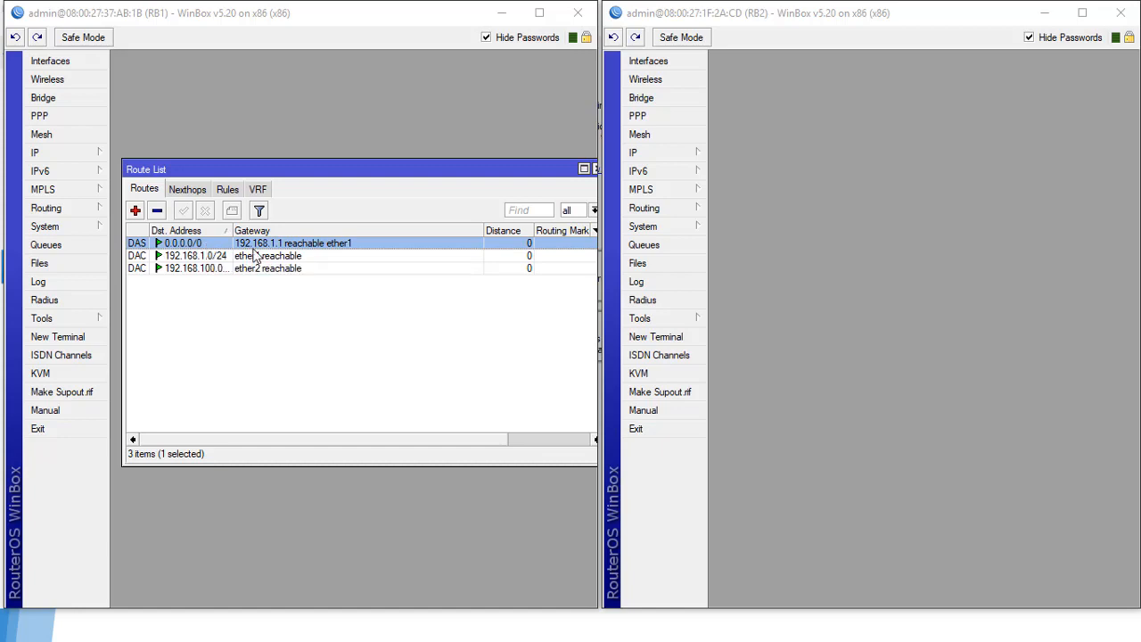
{"action": "mouse_move", "coordinate": [351, 177]}
{"action": "left_mouse_down"}
{"action": "mouse_move", "coordinate": [313, 168]}
{"action": "mouse_move", "coordinate": [334, 184]}
{"action": "left_mouse_up"}
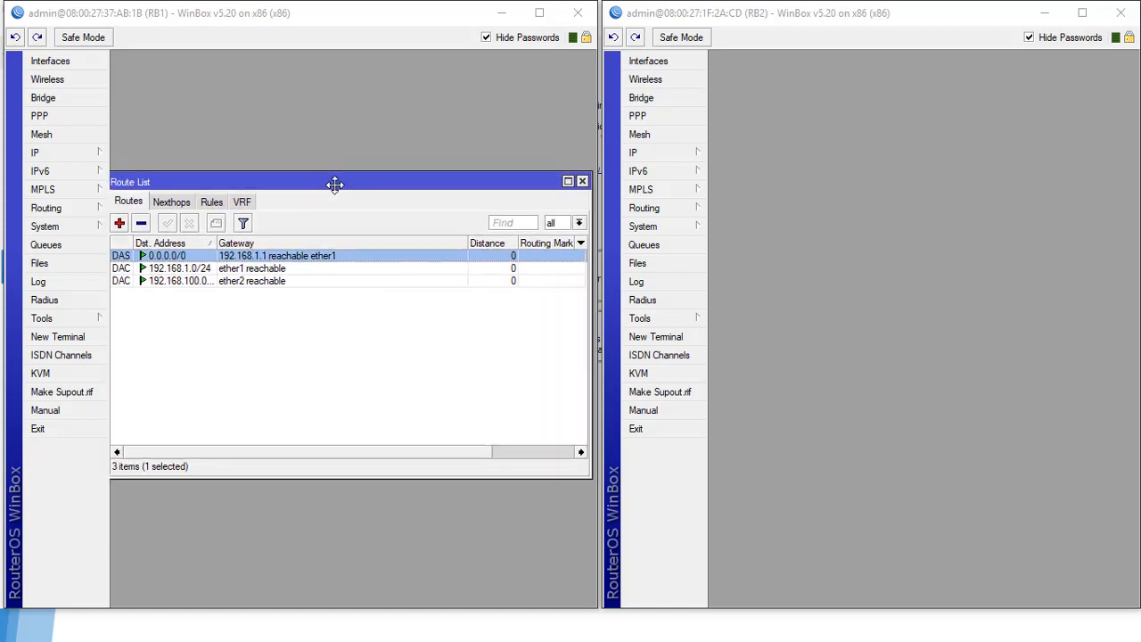
{"action": "left_click", "coordinate": [580, 181]}
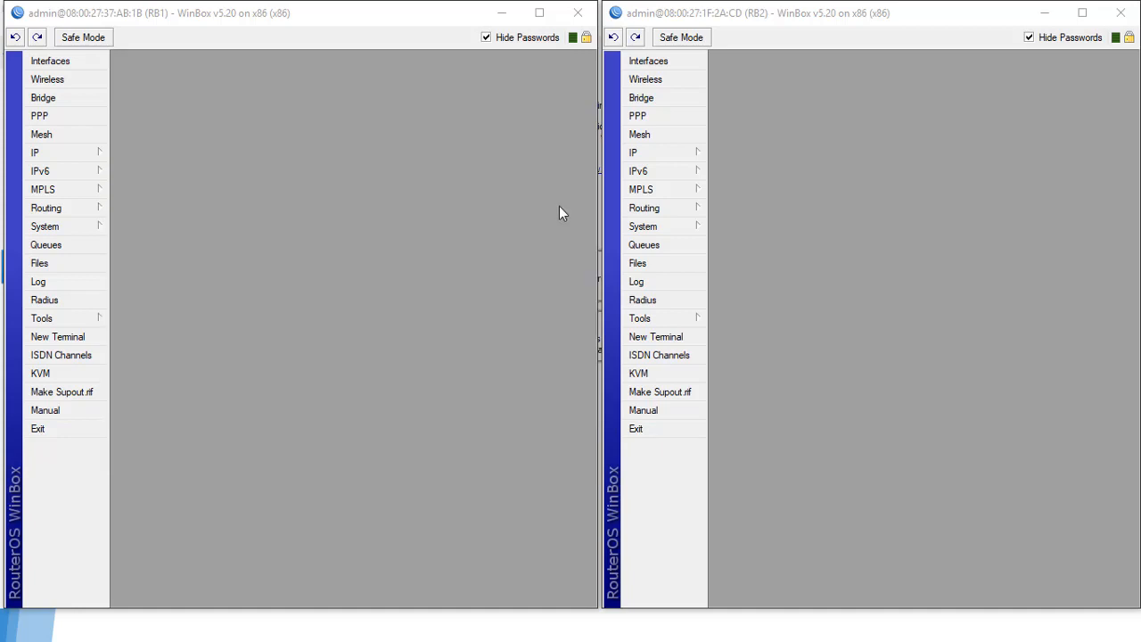
Step: Go to RB1's IP > Firewall NAT tab and start a new NAT rule
{"action": "left_click", "coordinate": [86, 160]}
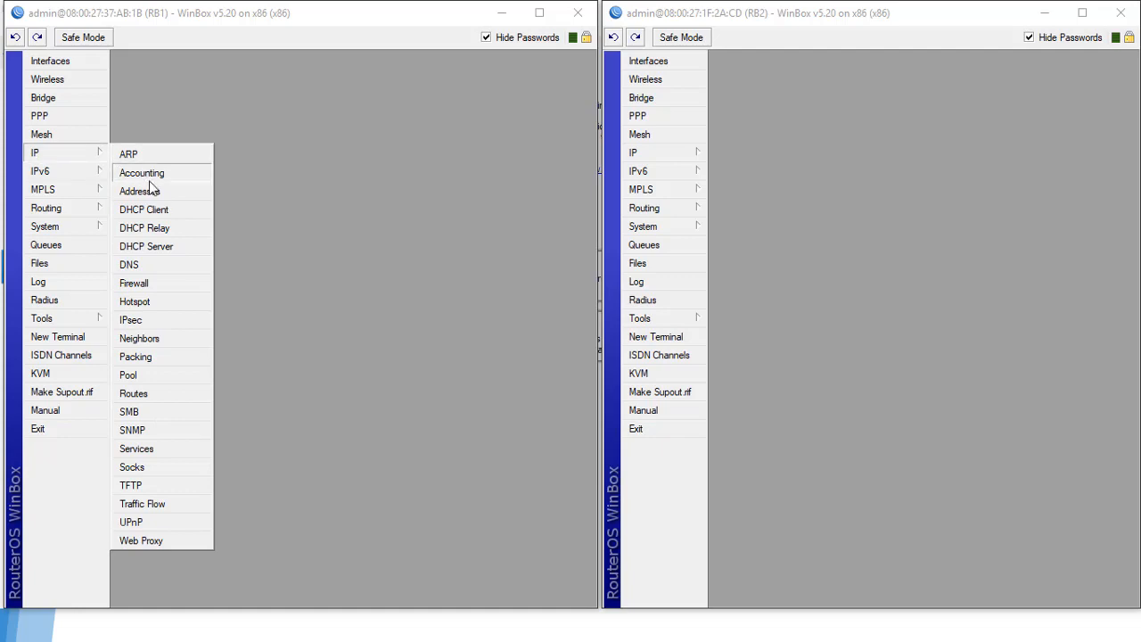
{"action": "left_click", "coordinate": [160, 285]}
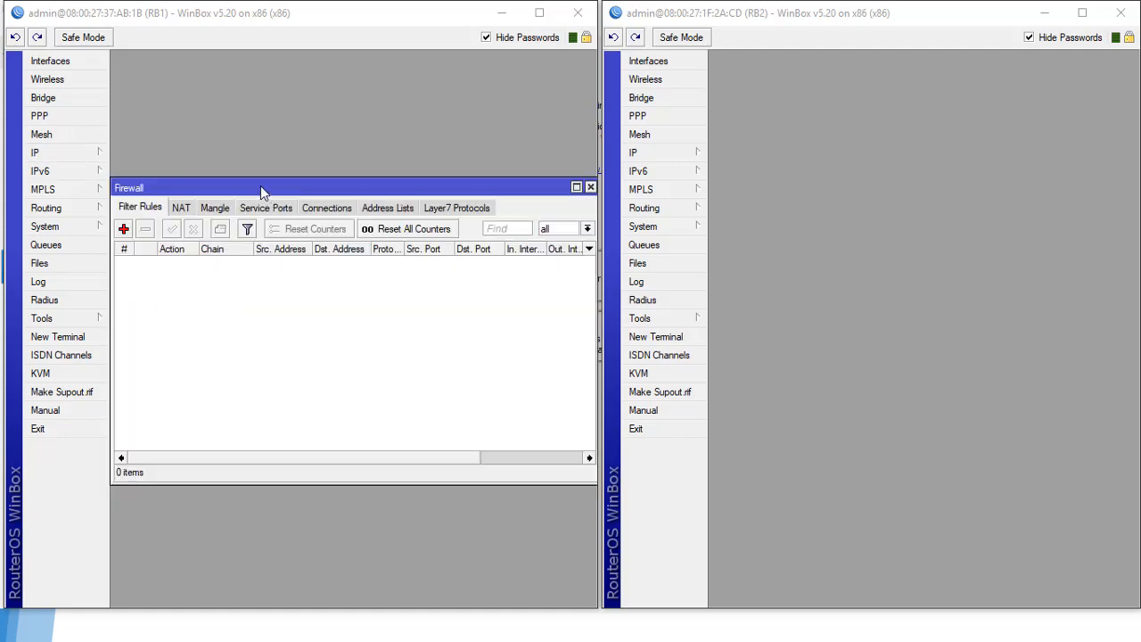
{"action": "left_click_drag", "start_coordinate": [260, 188], "coordinate": [273, 183]}
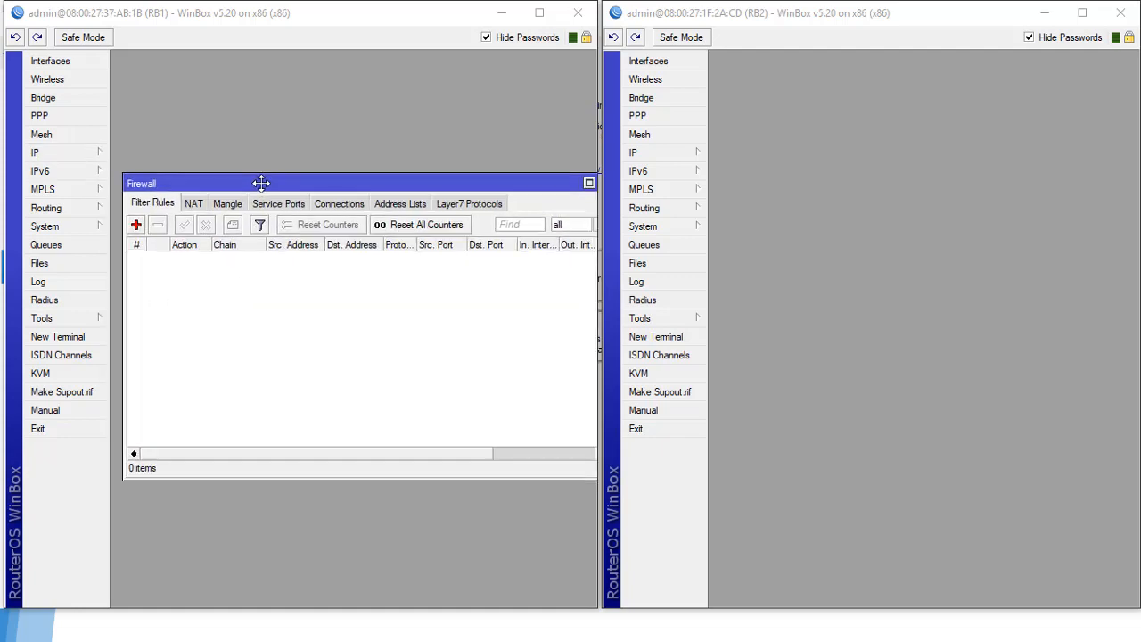
{"action": "left_click", "coordinate": [194, 204]}
{"action": "left_click", "coordinate": [135, 225]}
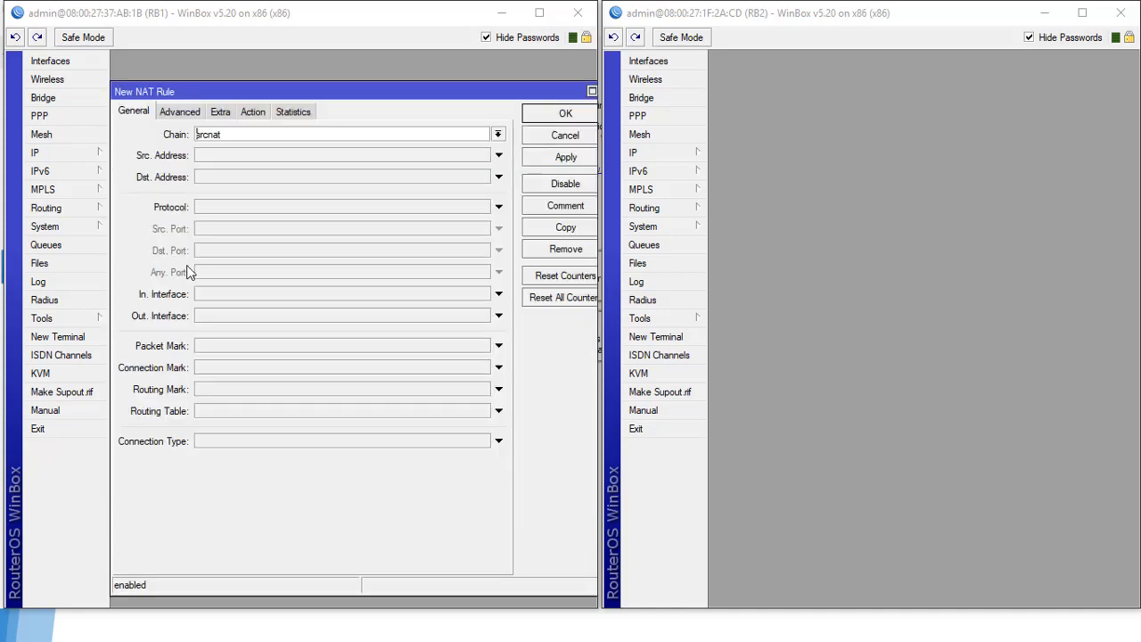
Step: Set the rule to chain srcnat, out interface ether1, action masquerade, and save it
{"action": "double_click", "coordinate": [214, 134]}
{"action": "left_click", "coordinate": [314, 319]}
{"action": "left_click", "coordinate": [309, 316]}
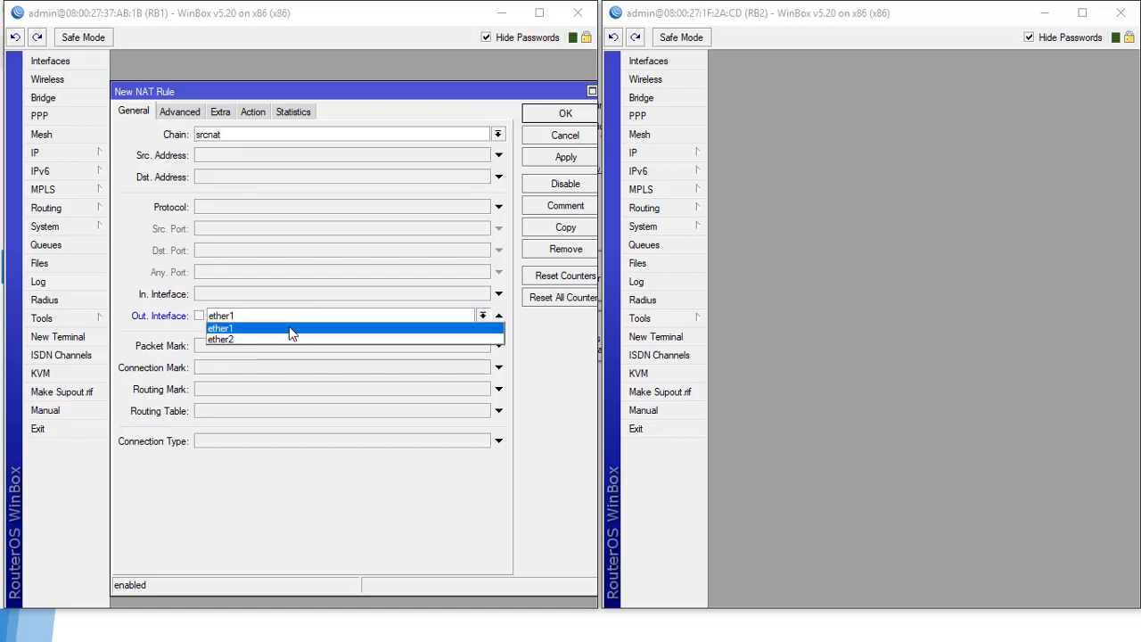
{"action": "left_click", "coordinate": [289, 329]}
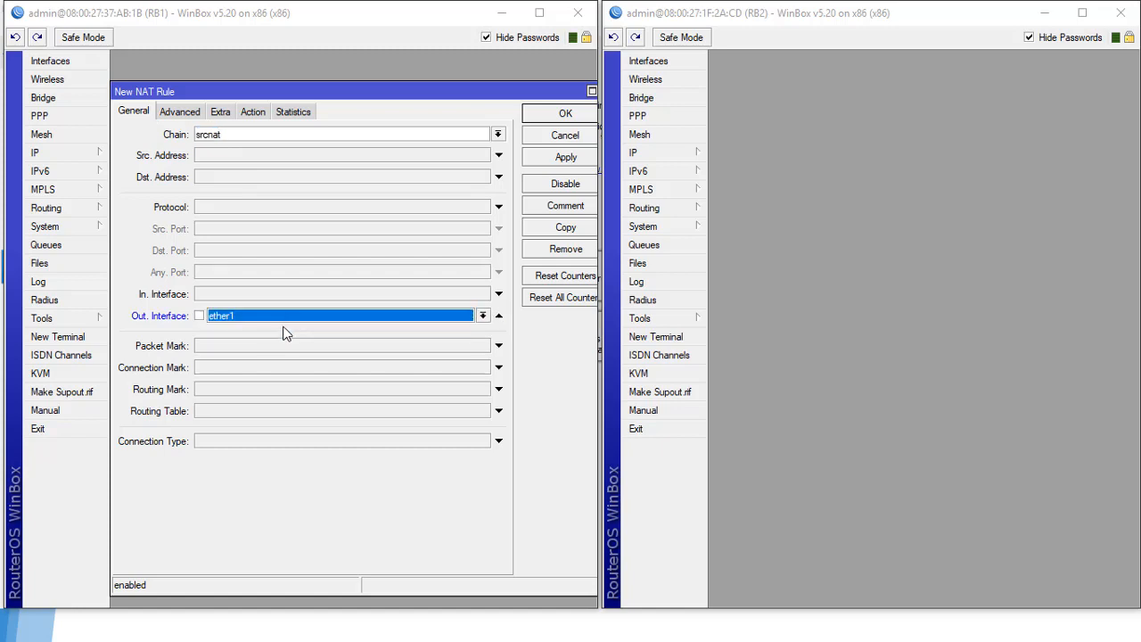
{"action": "left_click", "coordinate": [253, 111]}
{"action": "left_click", "coordinate": [242, 138]}
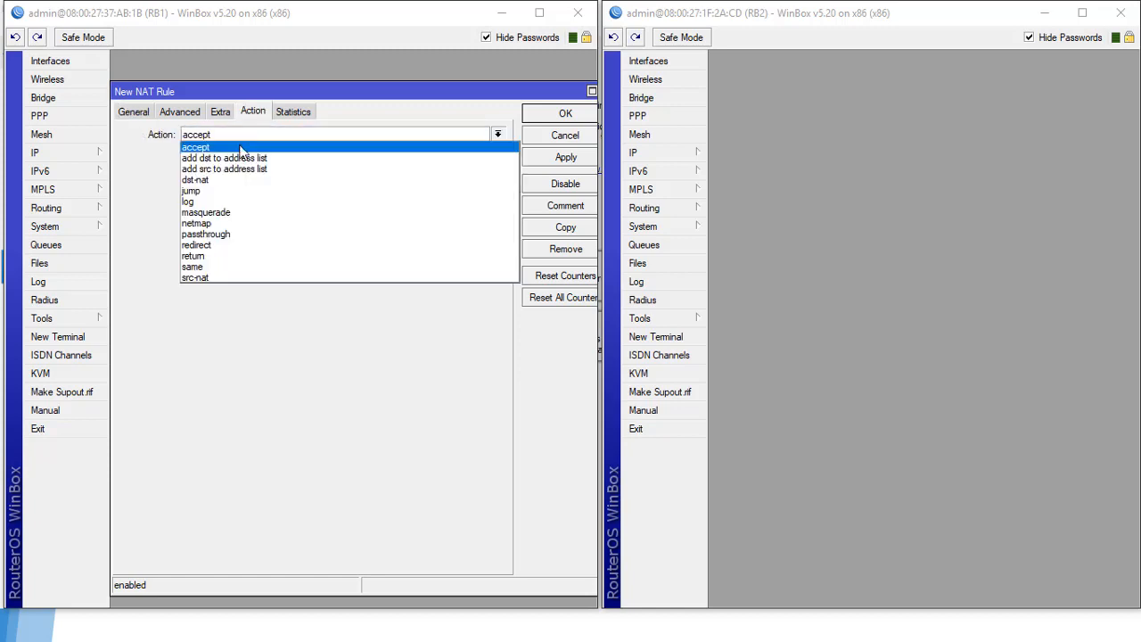
{"action": "left_click", "coordinate": [228, 214]}
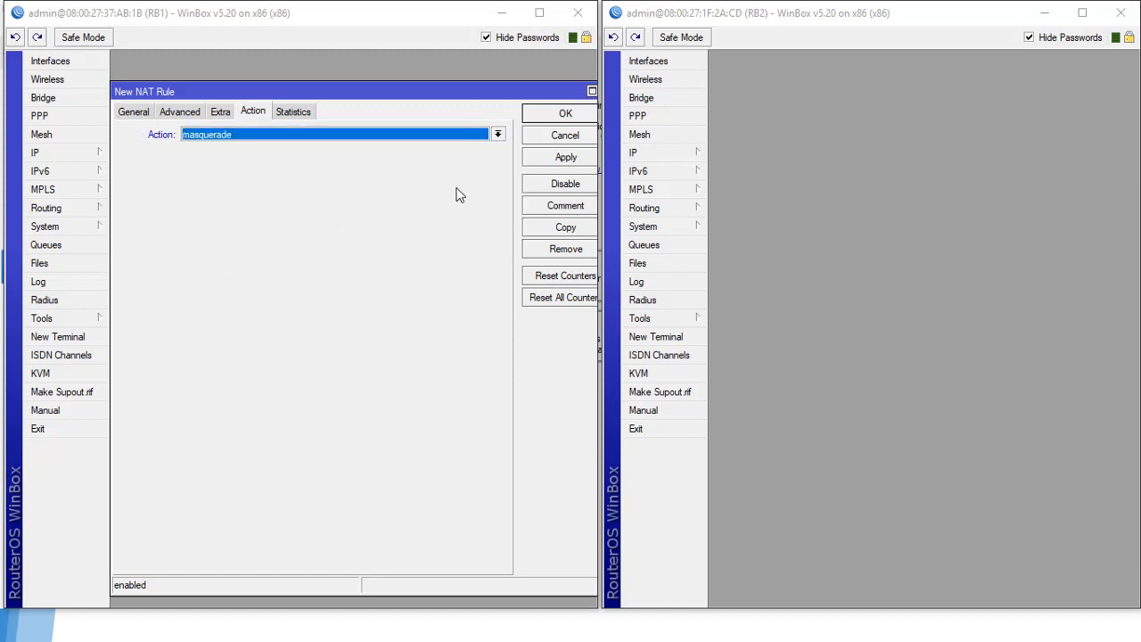
{"action": "left_click", "coordinate": [555, 159]}
{"action": "left_click", "coordinate": [564, 115]}
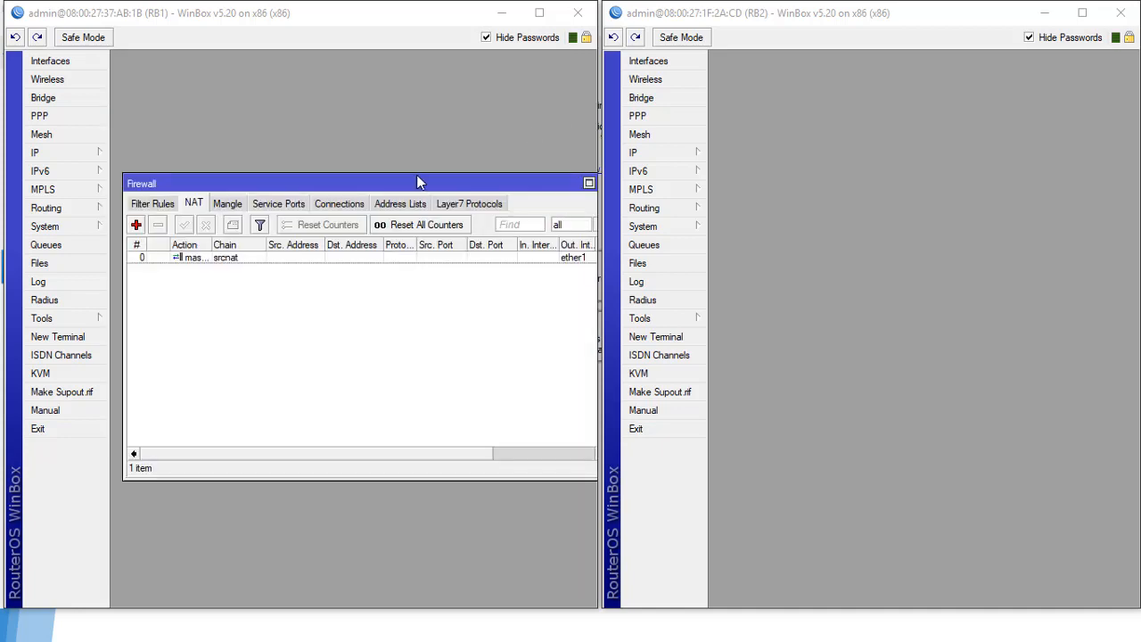
Step: Run ping 8.8.8.8 in a new RB1 terminal
{"action": "left_click", "coordinate": [78, 337]}
{"action": "type", "text": "p"}
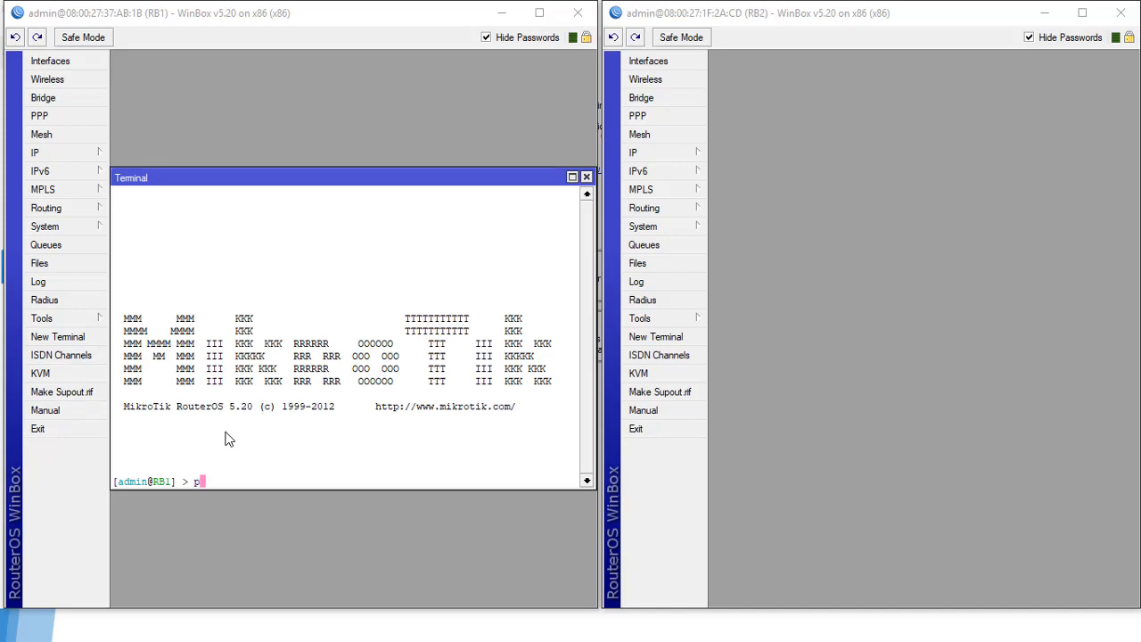
{"action": "type", "text": "ing 8.8.8.8"}
{"action": "key", "text": "Return"}
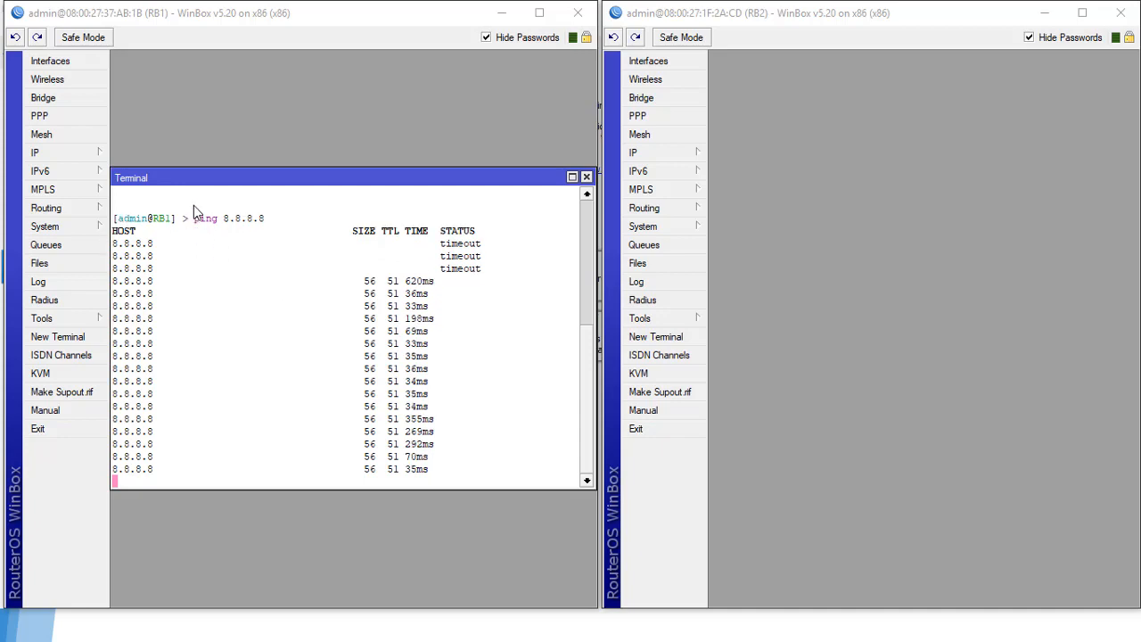
Step: Add address 192.168.100.2/24 on ether1 in RB2's IP > Addresses list
{"action": "left_click", "coordinate": [654, 152]}
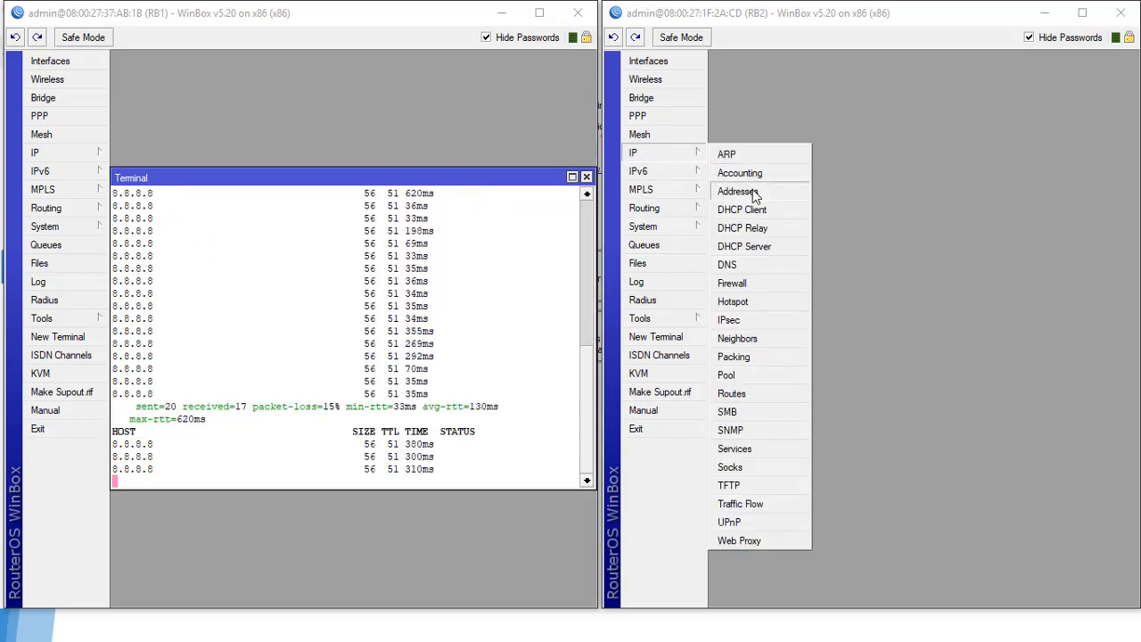
{"action": "left_click", "coordinate": [753, 192]}
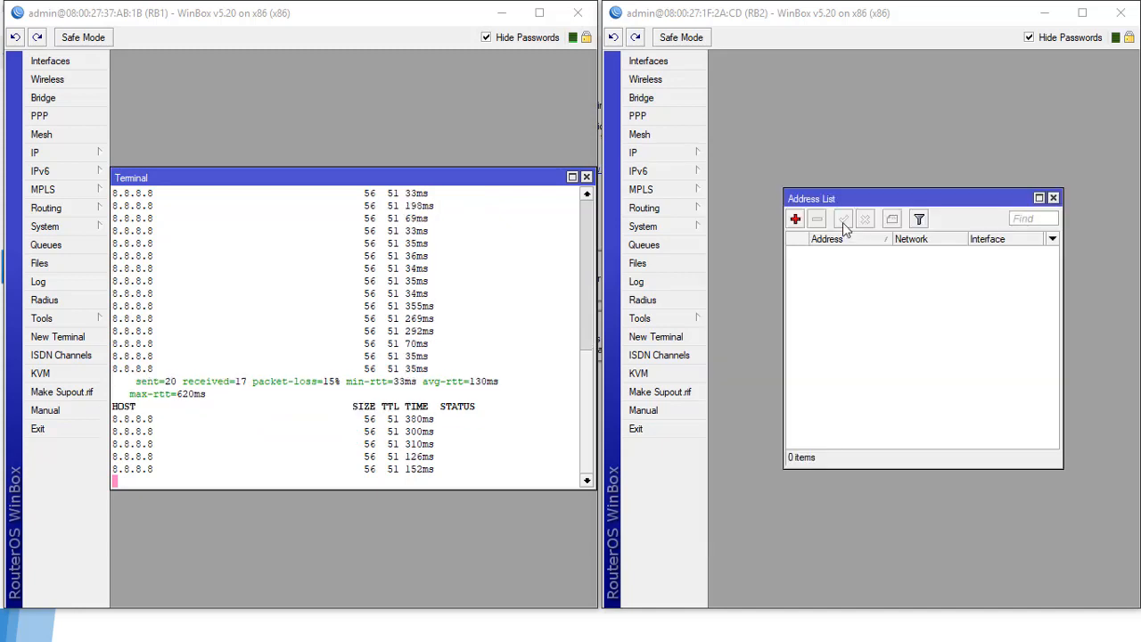
{"action": "left_click_drag", "start_coordinate": [893, 190], "coordinate": [821, 129]}
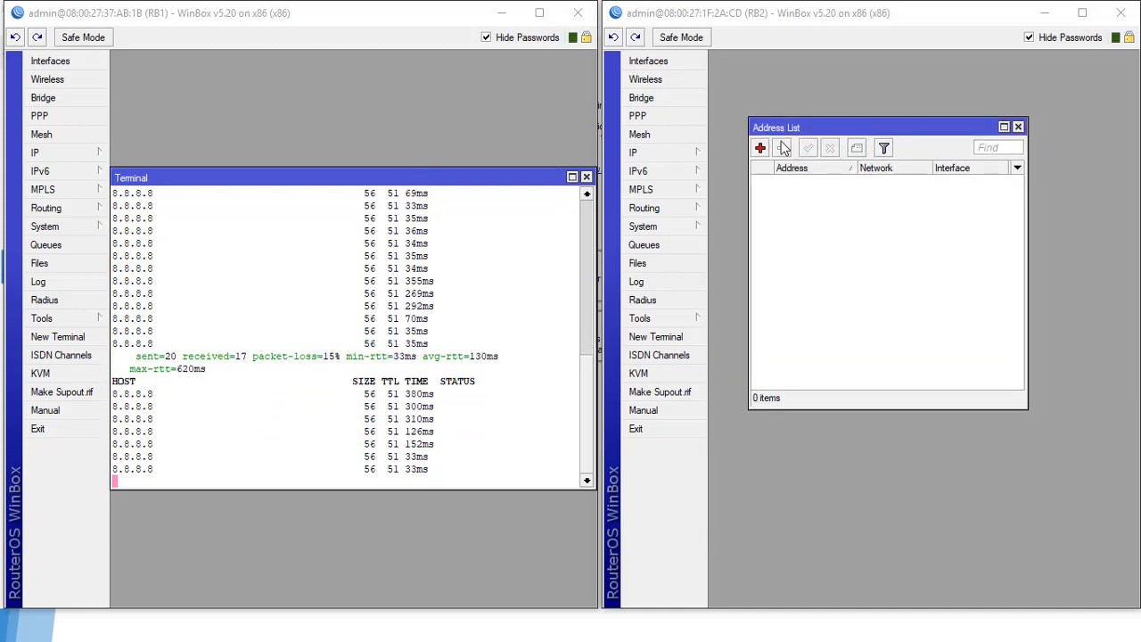
{"action": "left_click", "coordinate": [761, 148]}
{"action": "type", "text": "1"}
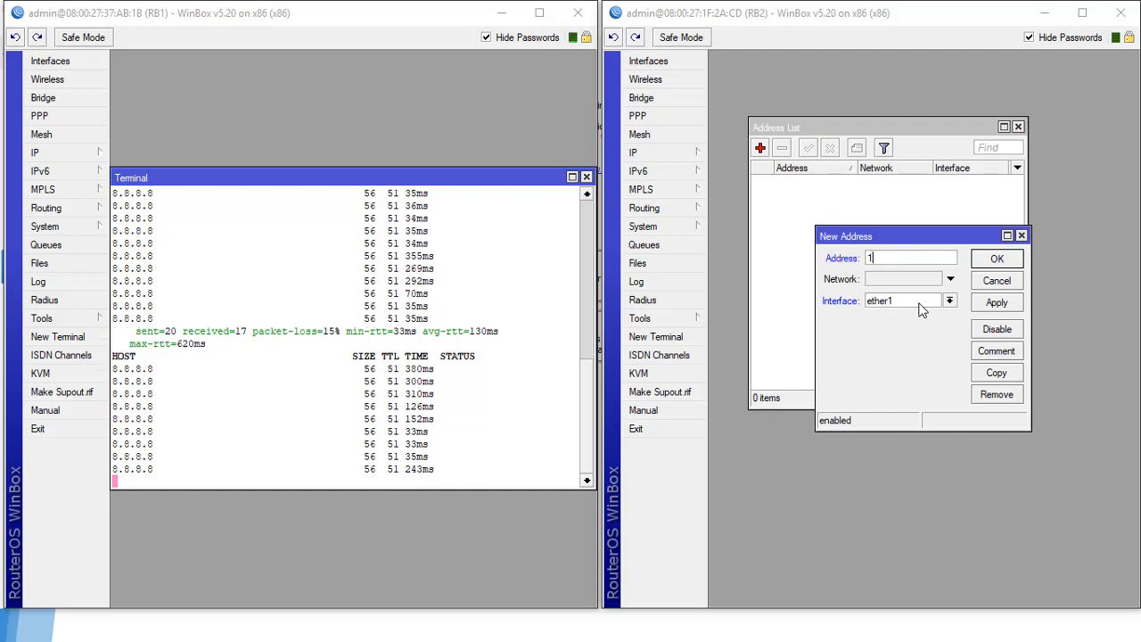
{"action": "type", "text": "92.168"}
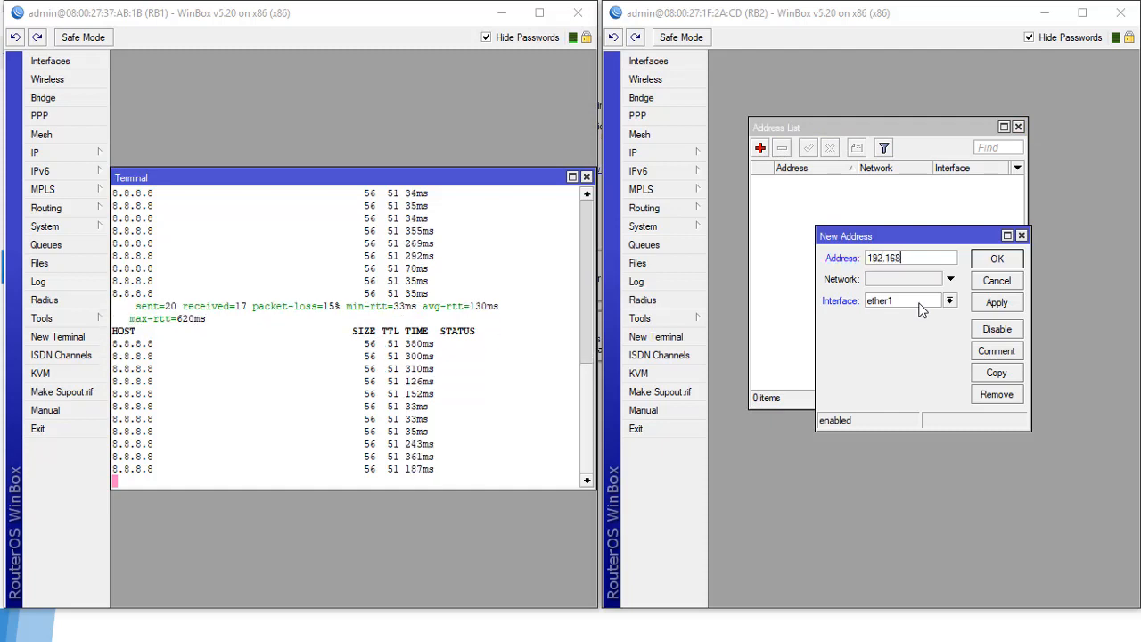
{"action": "type", "text": ".100.2"}
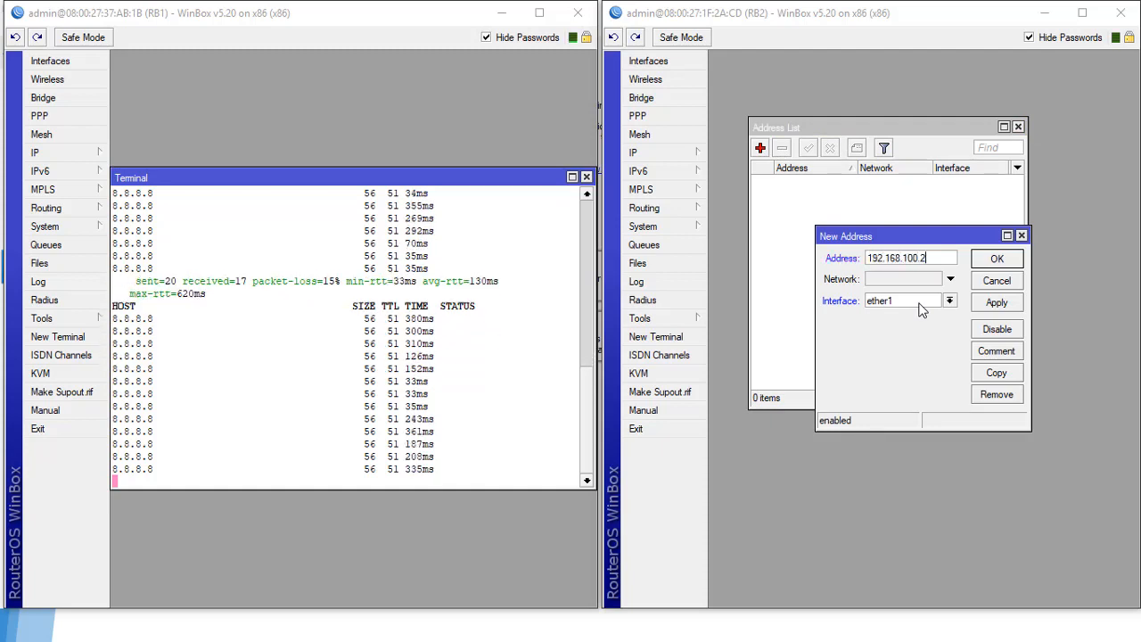
{"action": "type", "text": "/24"}
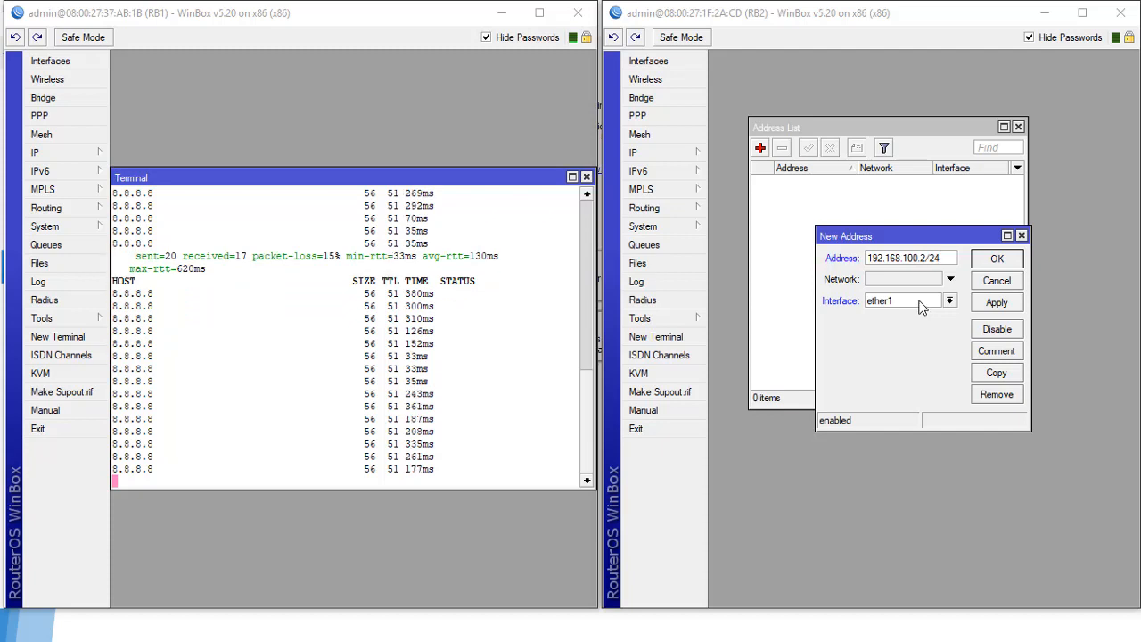
{"action": "left_click", "coordinate": [995, 304]}
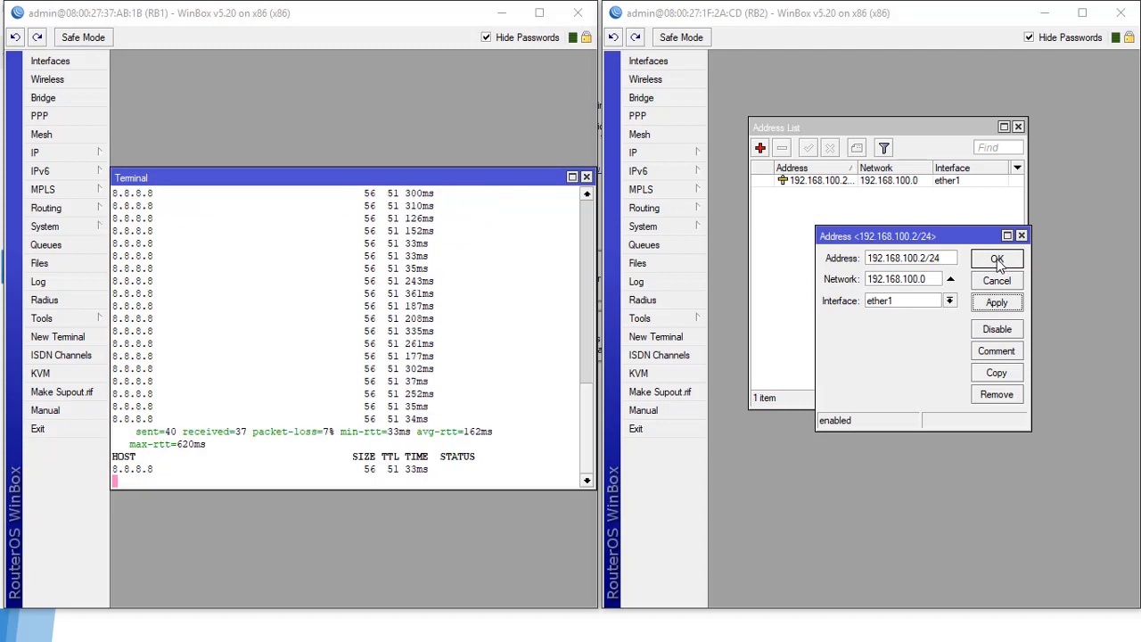
{"action": "left_click", "coordinate": [997, 259]}
Step: Add a second address, 192.168.200.1/24, on ether2 and save it
{"action": "left_click", "coordinate": [760, 148]}
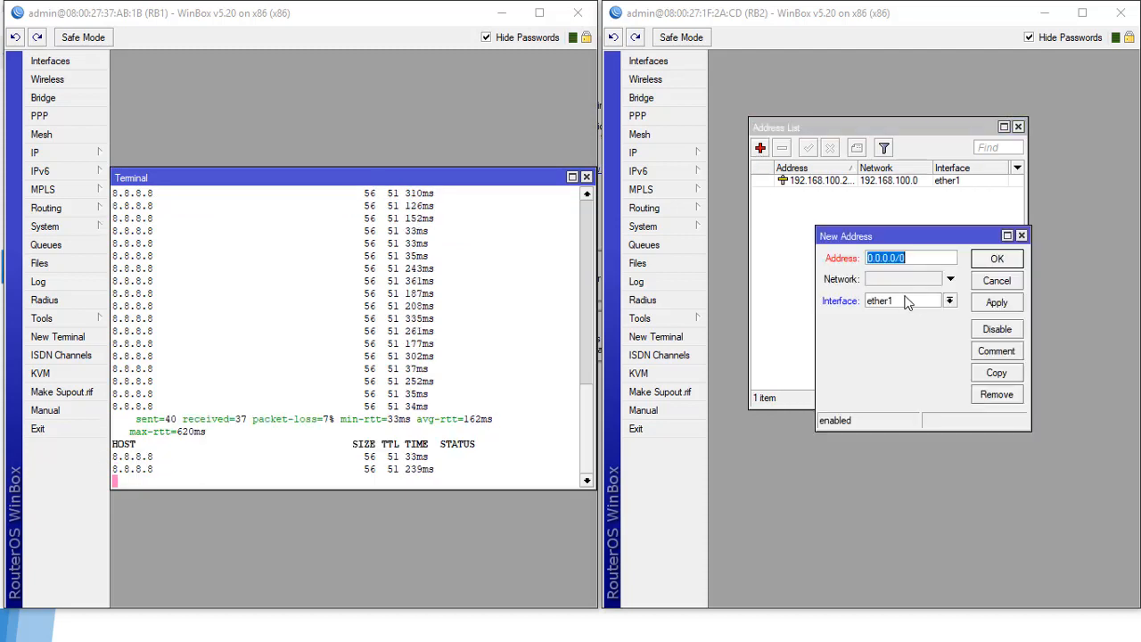
{"action": "type", "text": "192."}
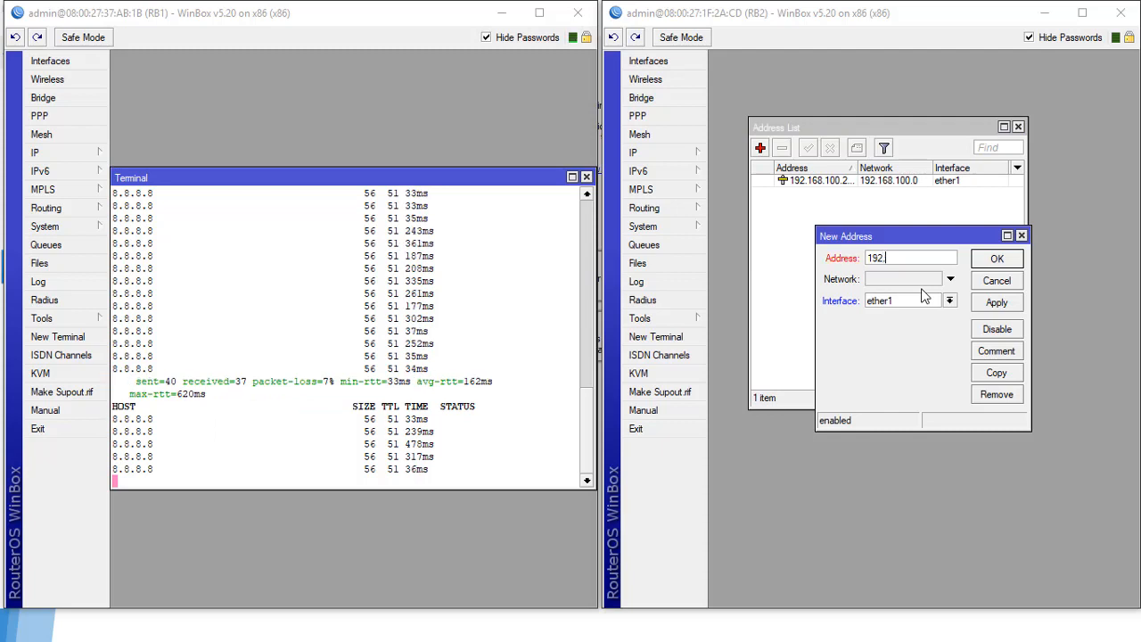
{"action": "type", "text": "168.2"}
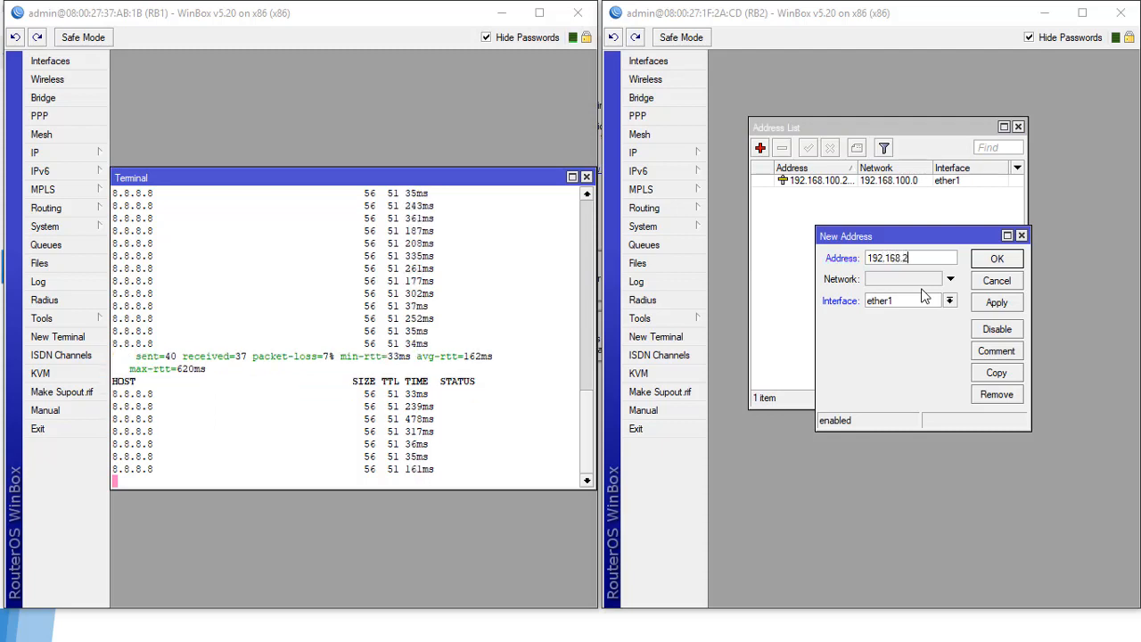
{"action": "type", "text": "00.1/"}
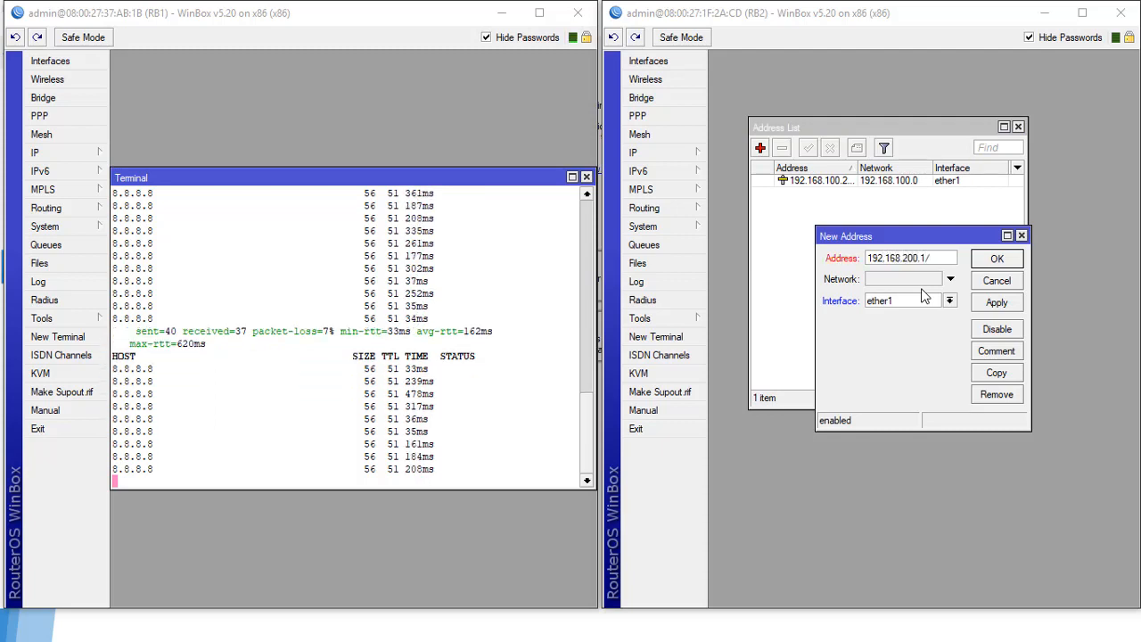
{"action": "type", "text": "2"}
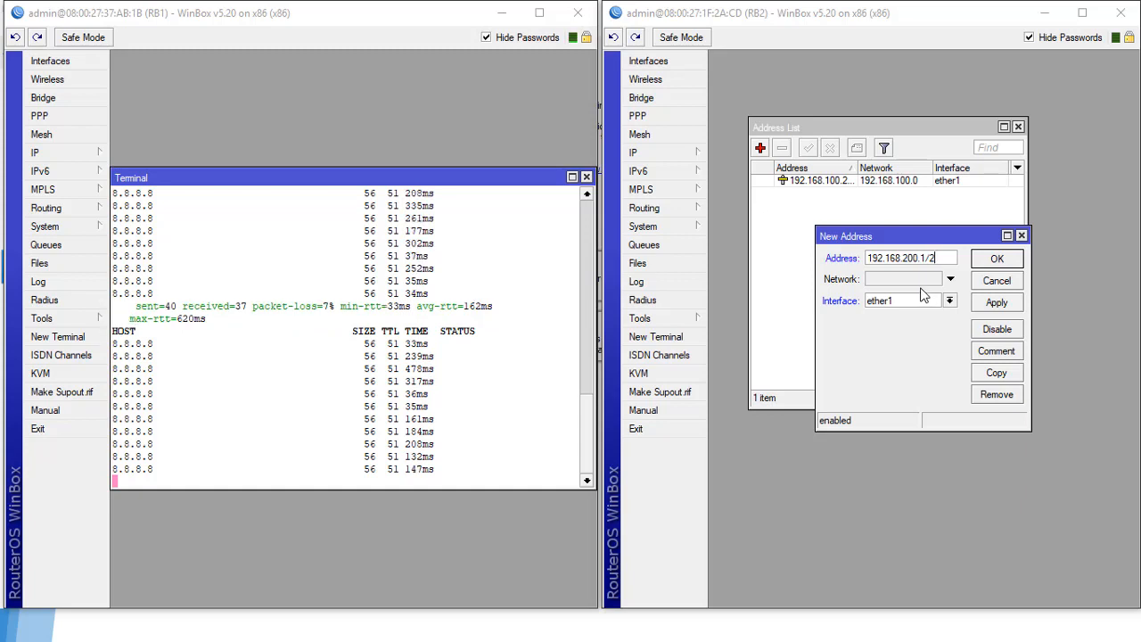
{"action": "type", "text": "4"}
{"action": "left_click", "coordinate": [950, 300]}
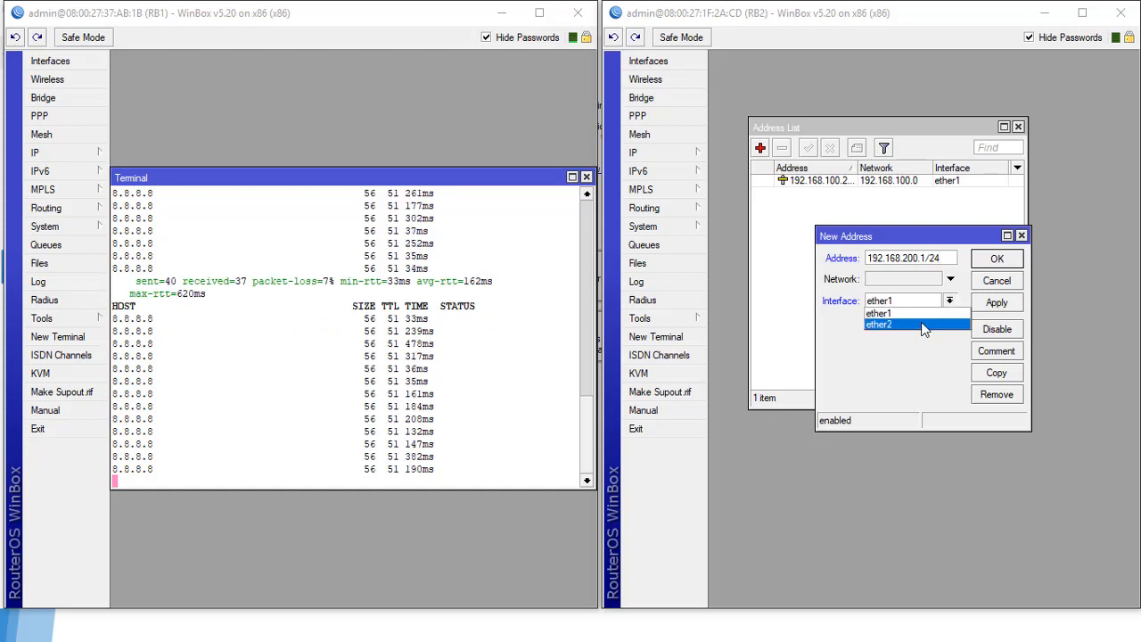
{"action": "left_click", "coordinate": [928, 325]}
{"action": "left_click", "coordinate": [988, 305]}
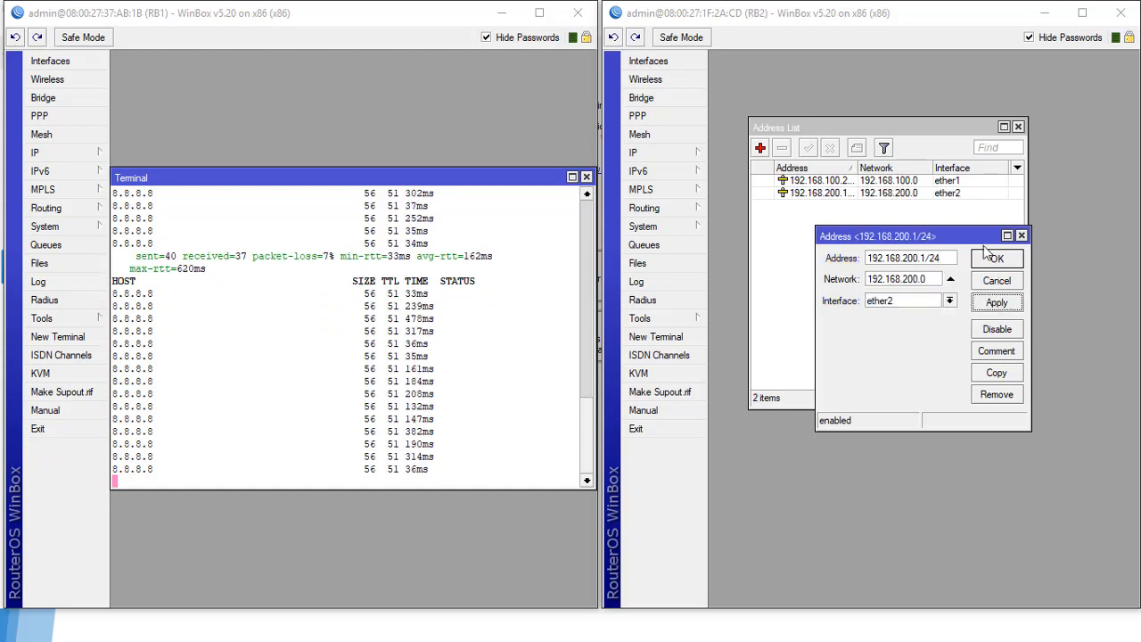
{"action": "left_click", "coordinate": [988, 260]}
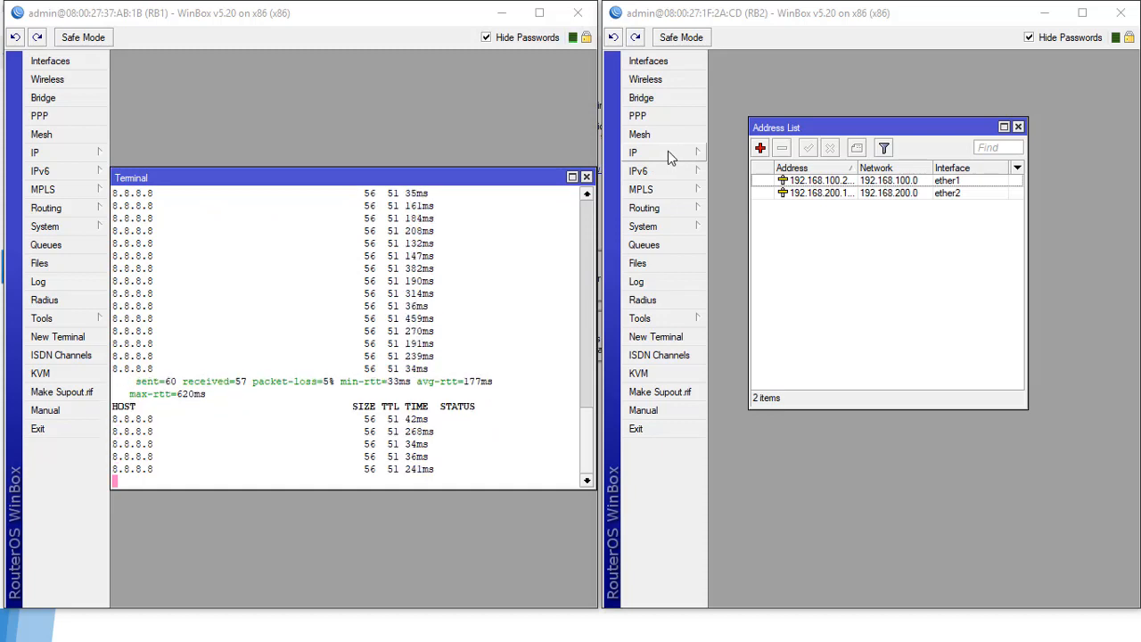
Step: In IP > DNS, enter servers 8.8.8.8 and 192.168.100.1, enable Allow Remote Requests, and apply
{"action": "left_click", "coordinate": [664, 154]}
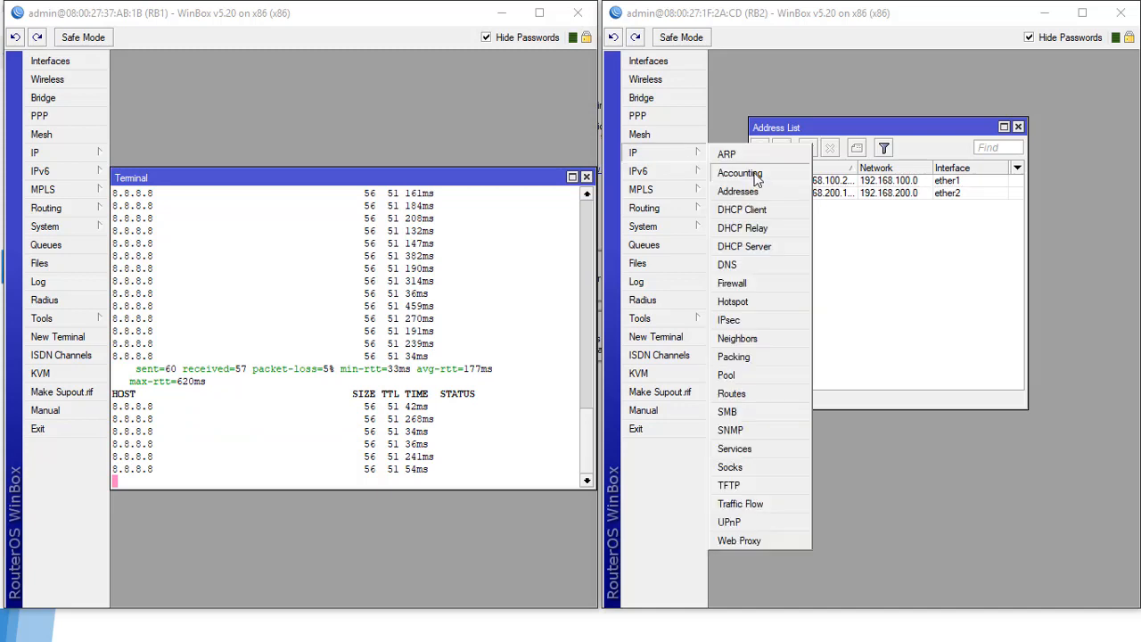
{"action": "left_click", "coordinate": [767, 269]}
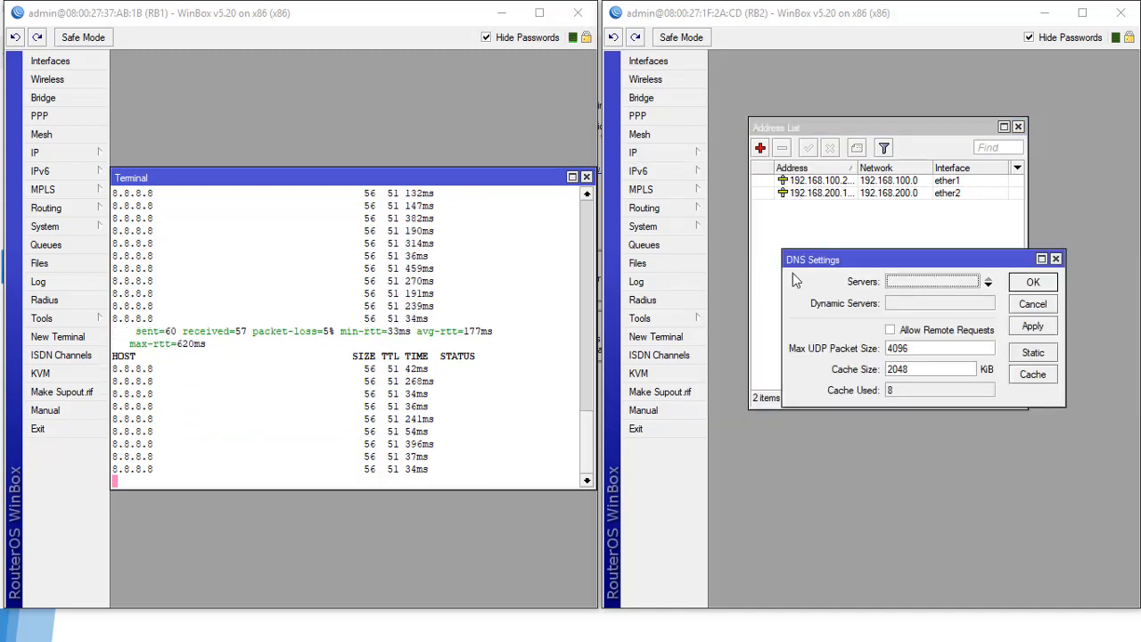
{"action": "left_click_drag", "start_coordinate": [911, 271], "coordinate": [864, 270]}
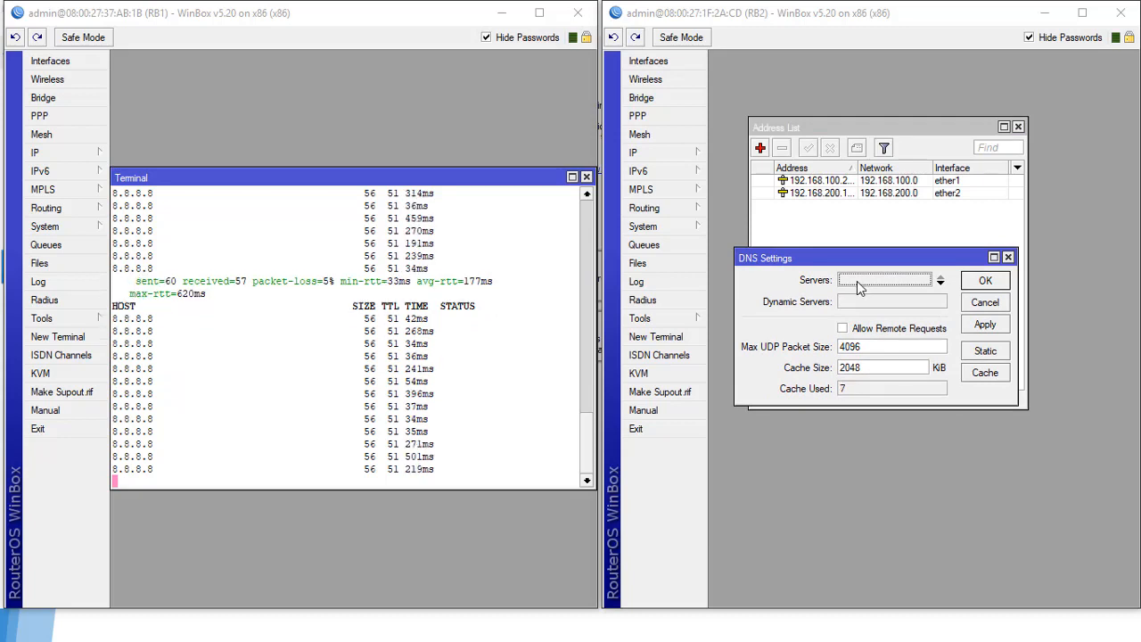
{"action": "left_click", "coordinate": [857, 281]}
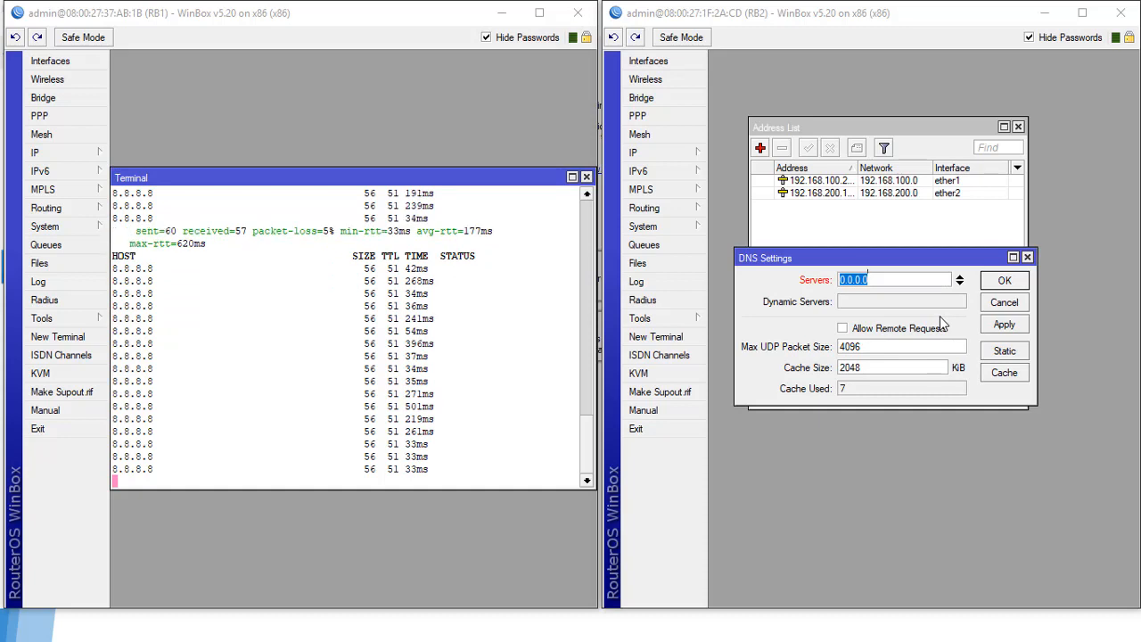
{"action": "type", "text": "8.8.8.8"}
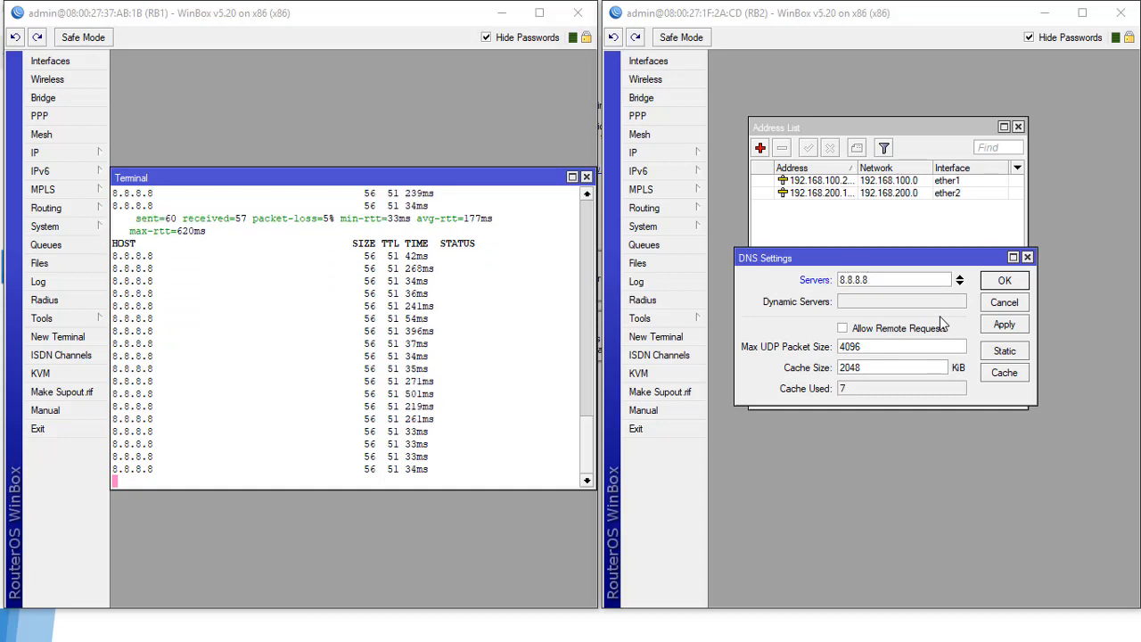
{"action": "left_click", "coordinate": [960, 284]}
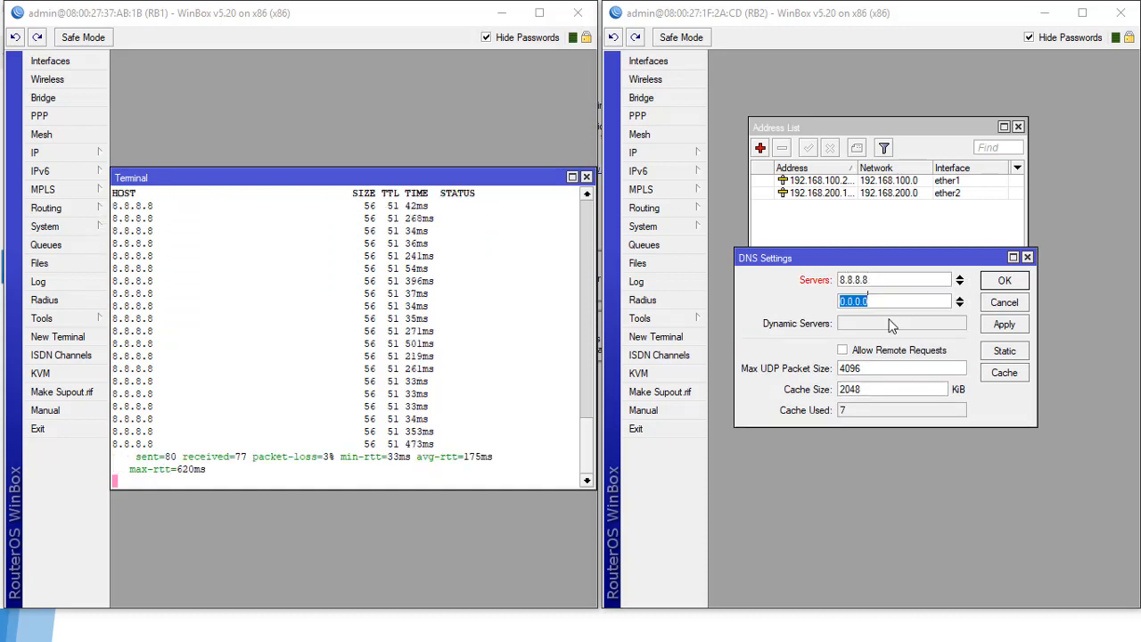
{"action": "type", "text": "192"}
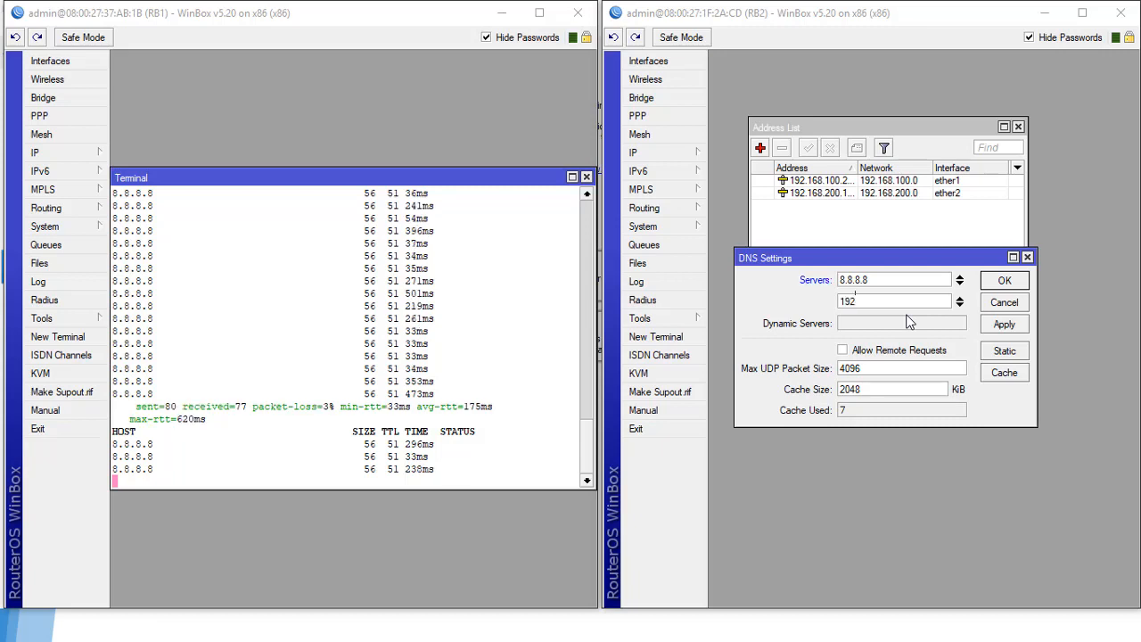
{"action": "type", "text": ".168.1"}
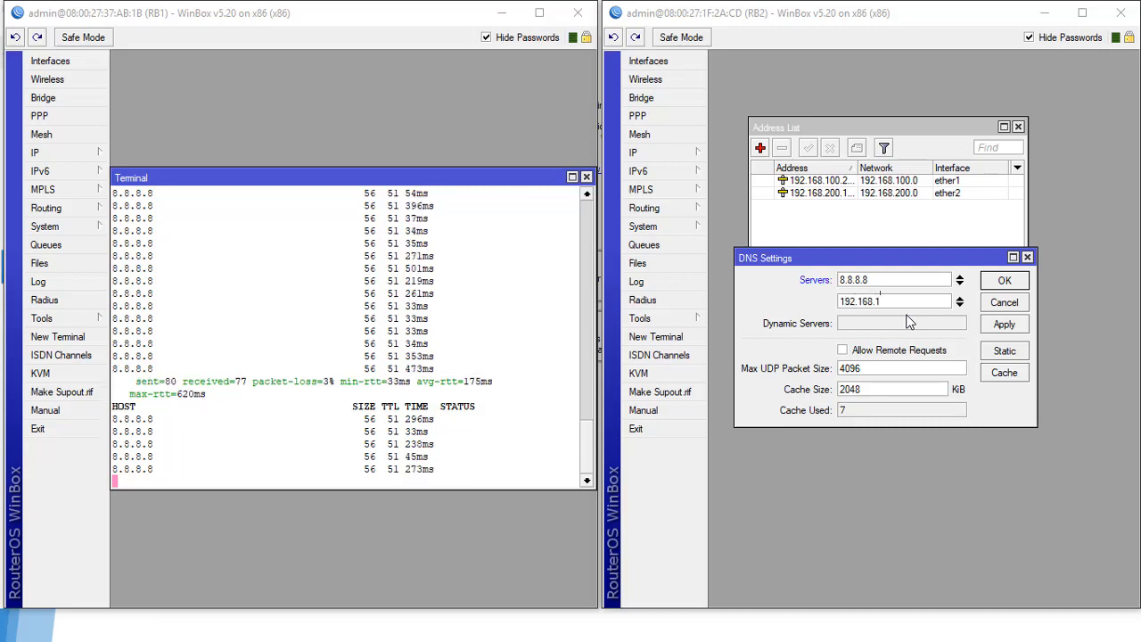
{"action": "type", "text": "00.1"}
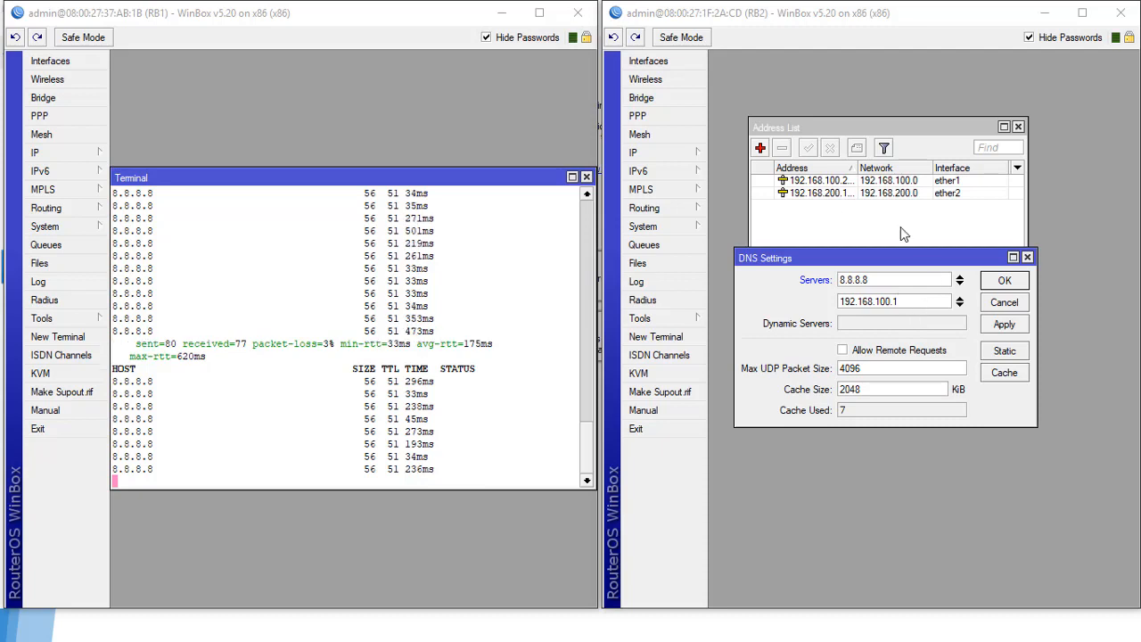
{"action": "left_click", "coordinate": [867, 353]}
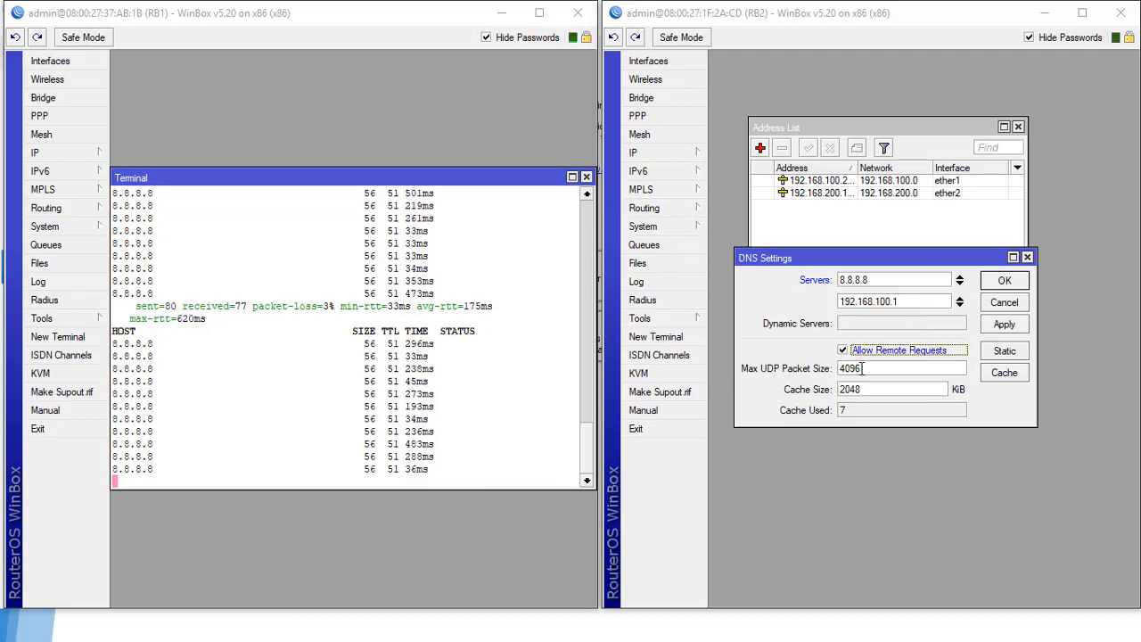
{"action": "left_click", "coordinate": [1004, 325]}
{"action": "left_click", "coordinate": [1005, 280]}
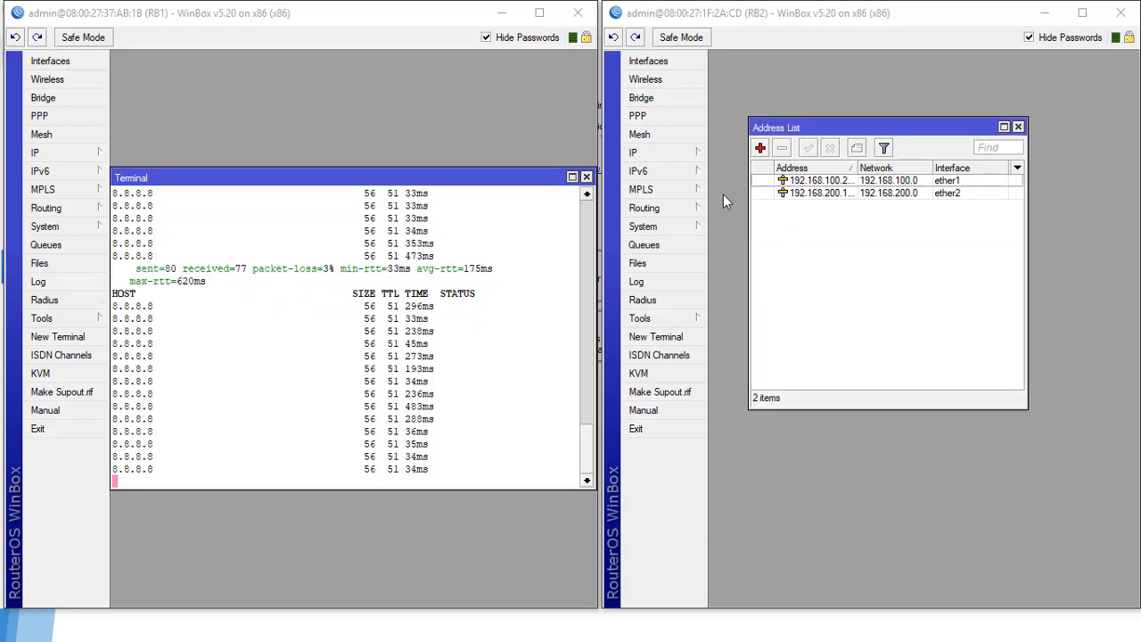
Step: Add a static route 0.0.0.0/0 through gateway 192.168.100.1 on RB2
{"action": "left_click", "coordinate": [671, 155]}
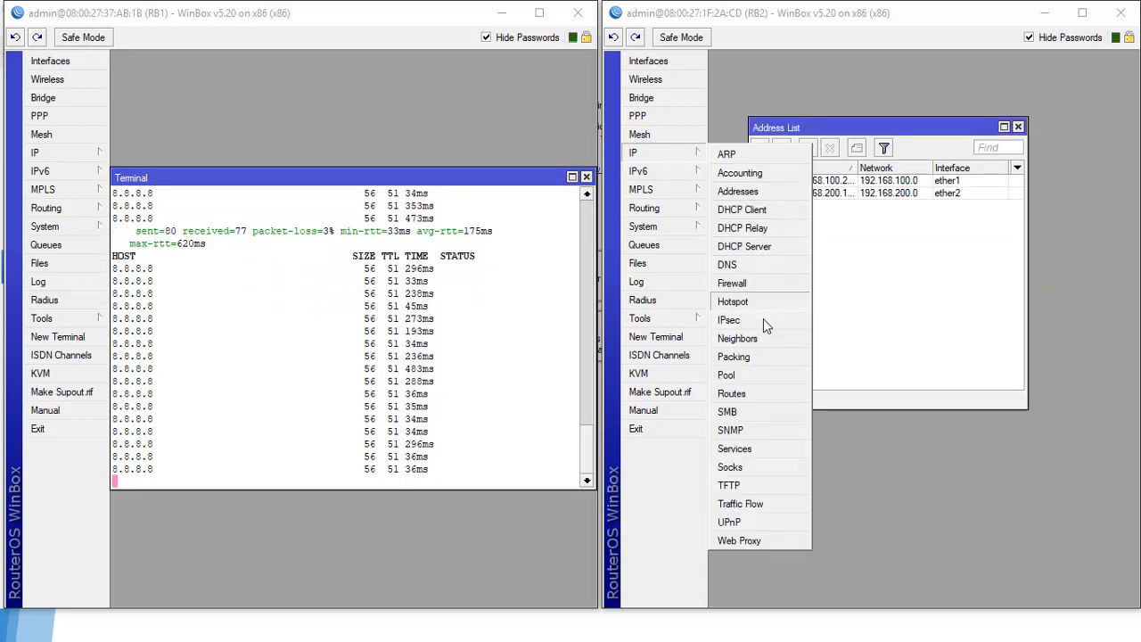
{"action": "left_click", "coordinate": [750, 392]}
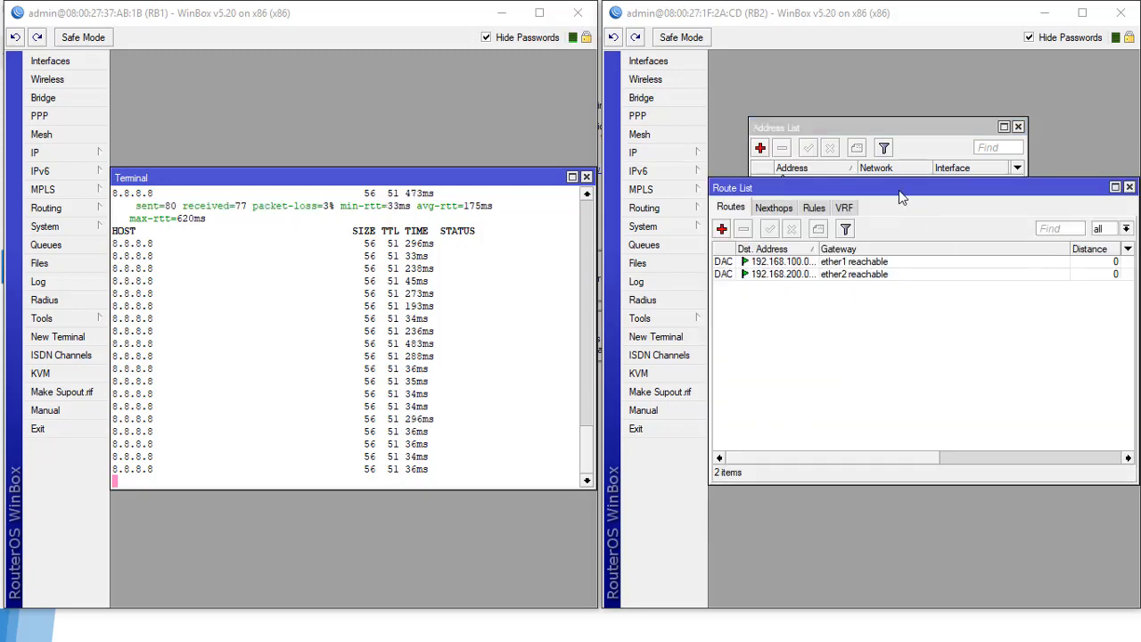
{"action": "mouse_move", "coordinate": [877, 198]}
{"action": "left_mouse_down"}
{"action": "mouse_move", "coordinate": [879, 187]}
{"action": "mouse_move", "coordinate": [875, 204]}
{"action": "left_mouse_up"}
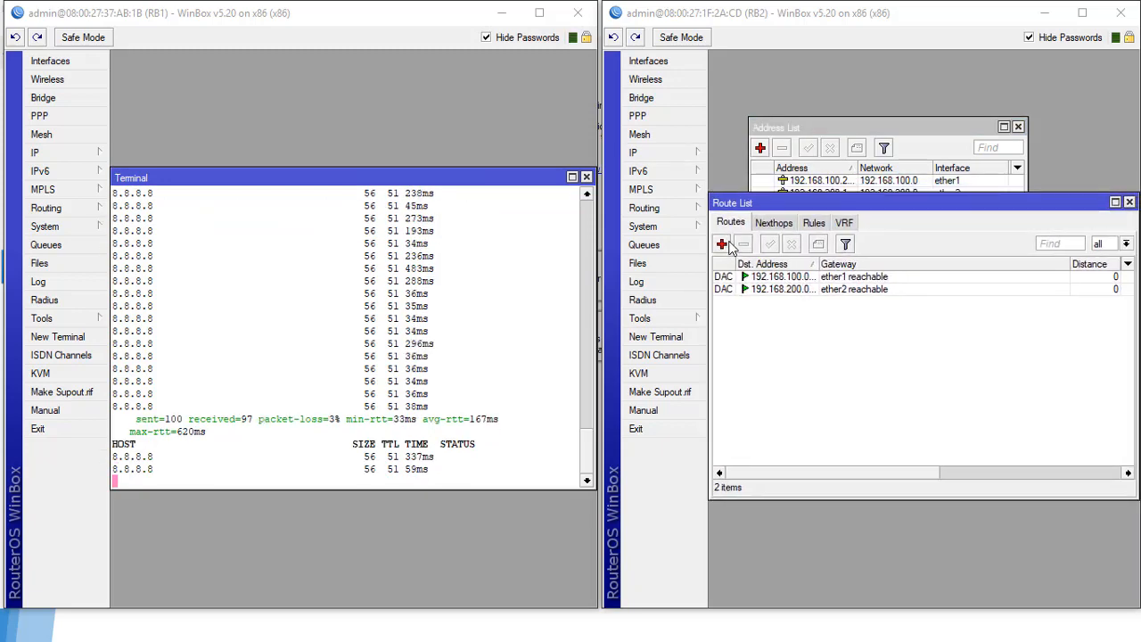
{"action": "left_click", "coordinate": [722, 244]}
{"action": "left_click_drag", "start_coordinate": [917, 190], "coordinate": [877, 196]}
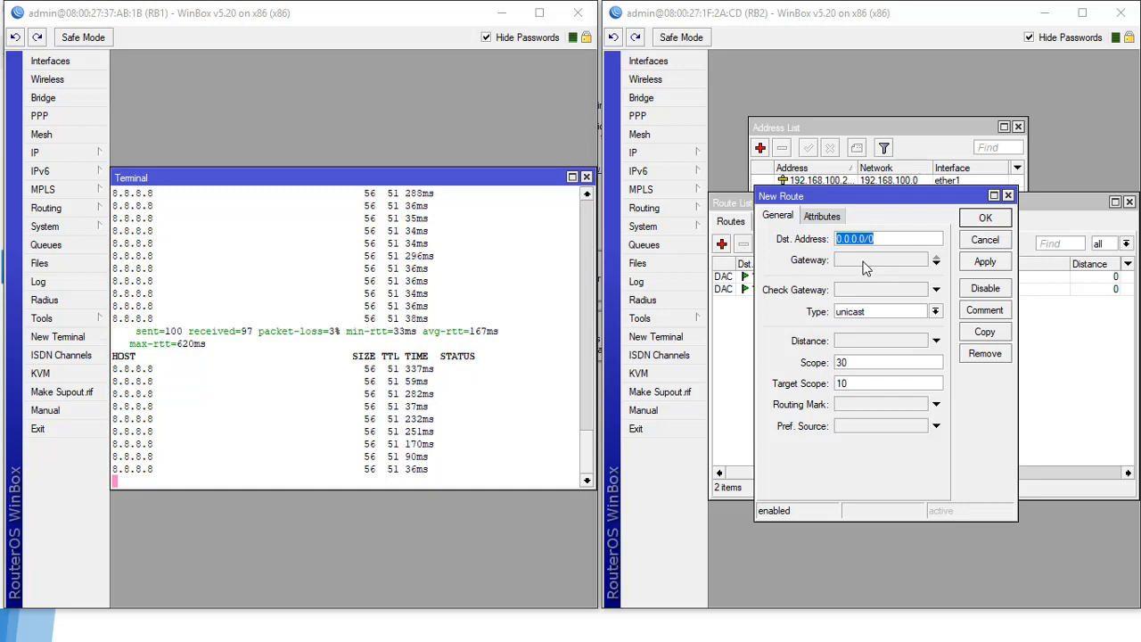
{"action": "left_click", "coordinate": [865, 260]}
{"action": "type", "text": "0.0.0.0"}
{"action": "key", "text": "Return"}
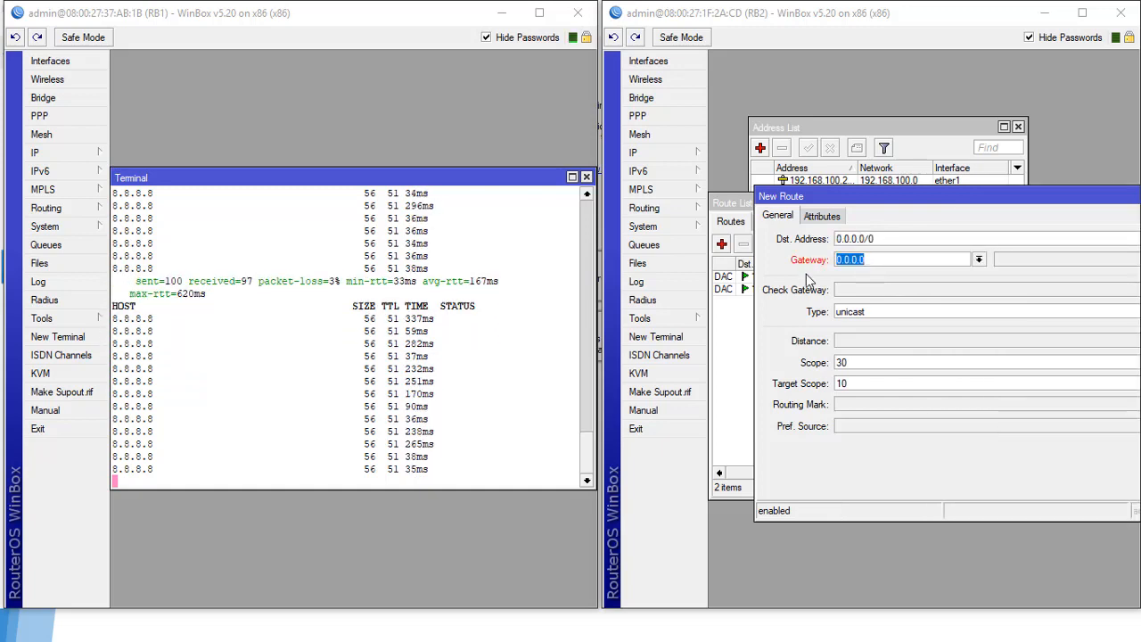
{"action": "type", "text": "192.16"}
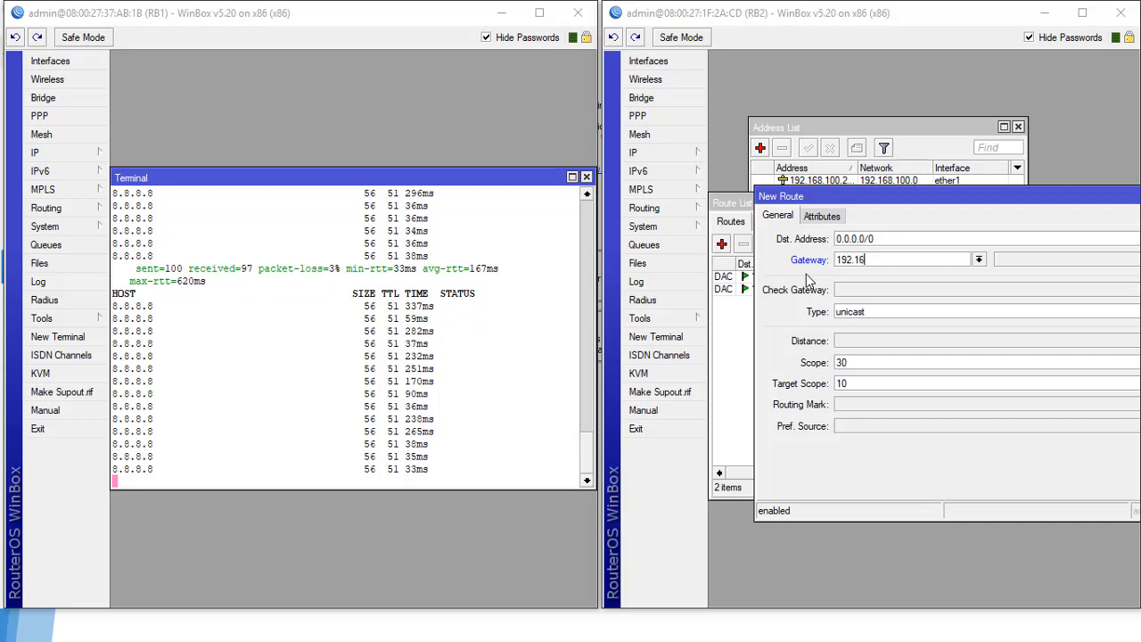
{"action": "type", "text": "8."}
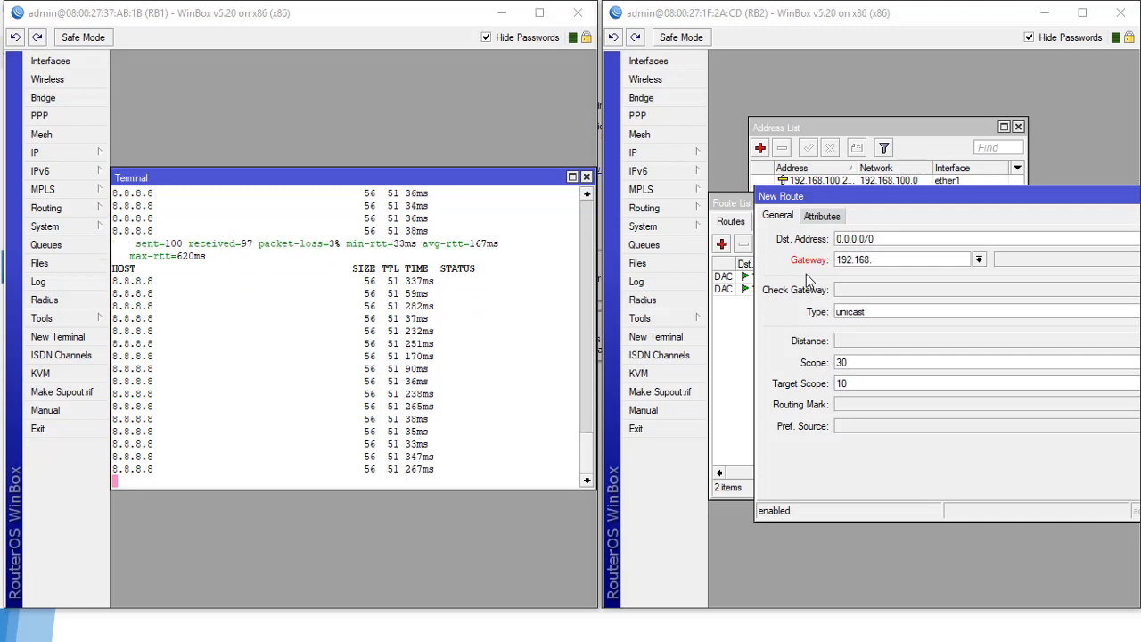
{"action": "type", "text": "100.1"}
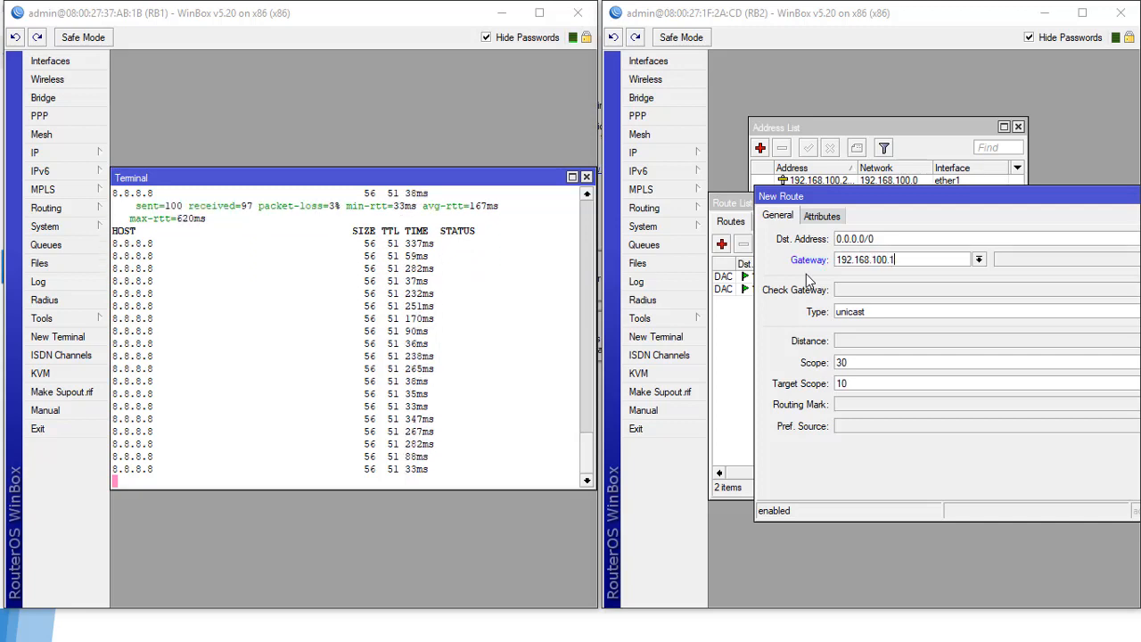
{"action": "left_click_drag", "start_coordinate": [927, 196], "coordinate": [739, 199]}
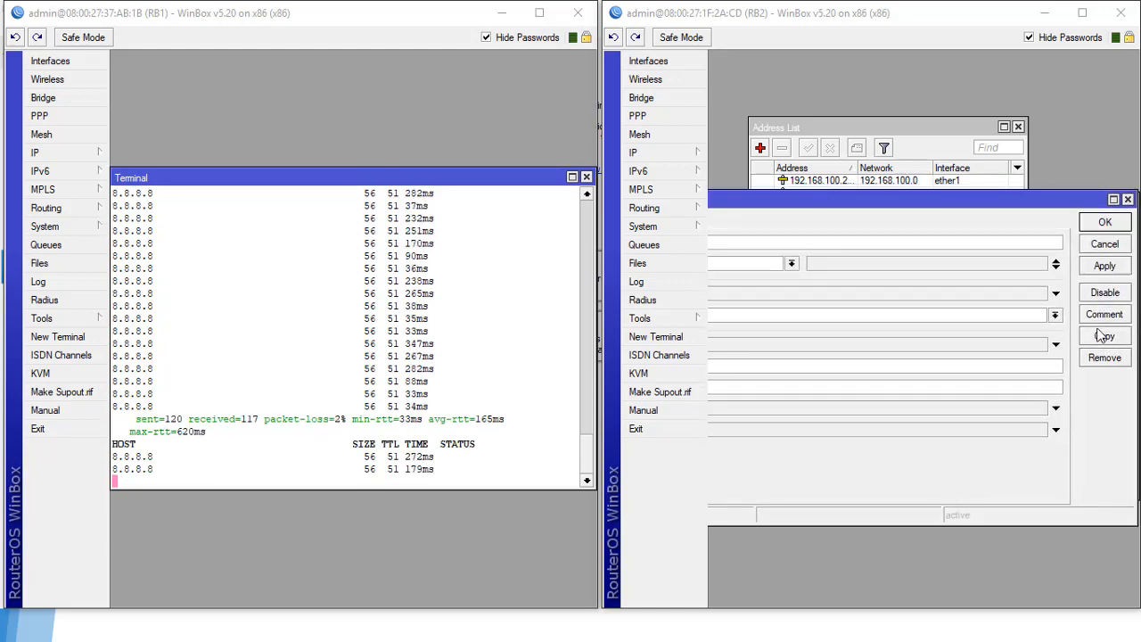
{"action": "left_click", "coordinate": [1104, 266]}
{"action": "left_click", "coordinate": [1105, 222]}
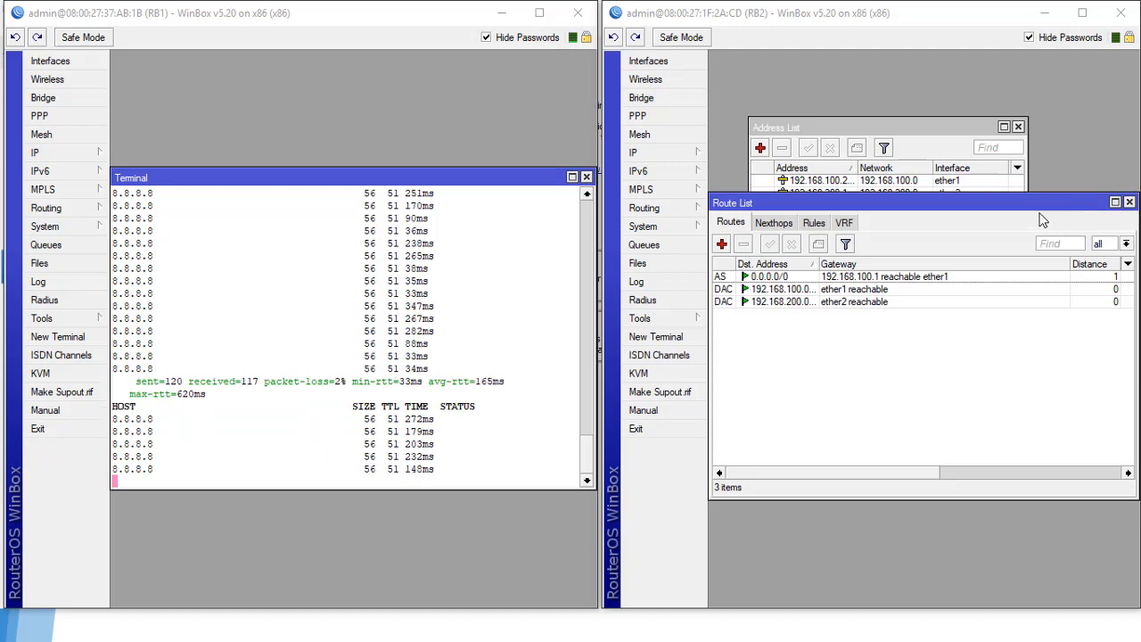
Step: Close the Route List and Address List windows
{"action": "left_click_drag", "start_coordinate": [943, 205], "coordinate": [1046, 224]}
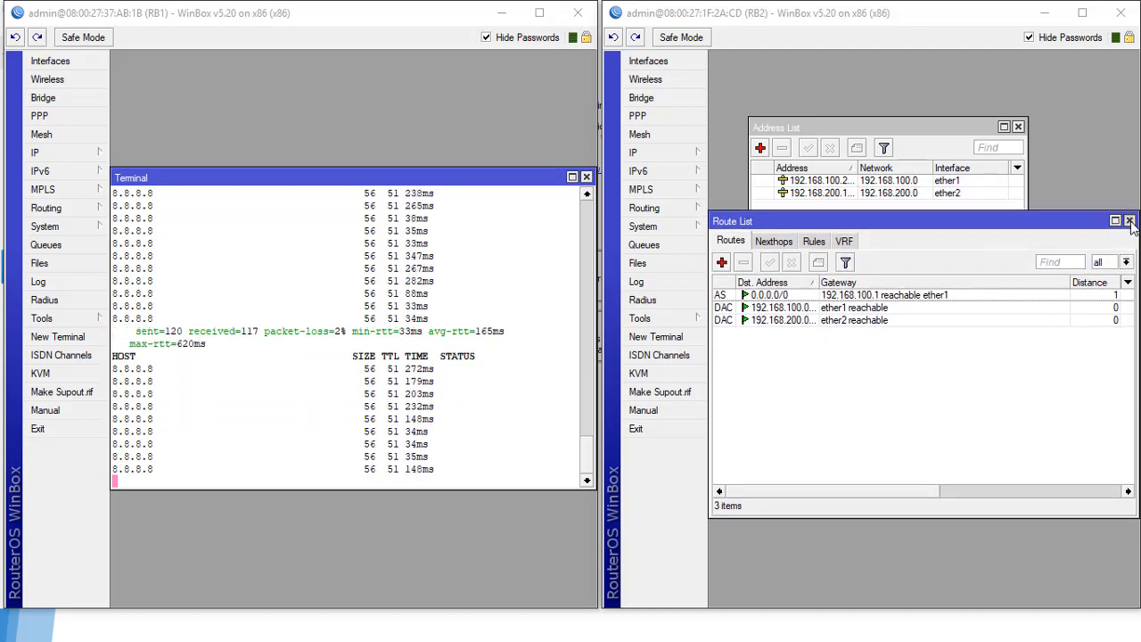
{"action": "left_click", "coordinate": [1130, 220]}
{"action": "left_click", "coordinate": [1019, 127]}
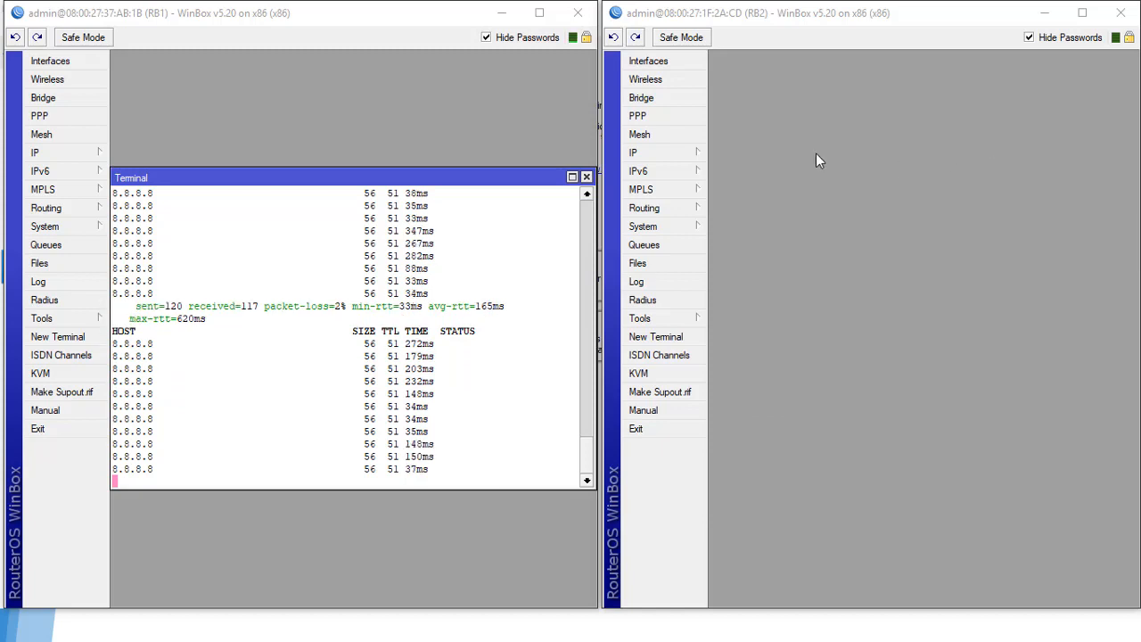
Step: Start a new firewall NAT rule on RB2 with out-interface ether1
{"action": "left_click", "coordinate": [654, 153]}
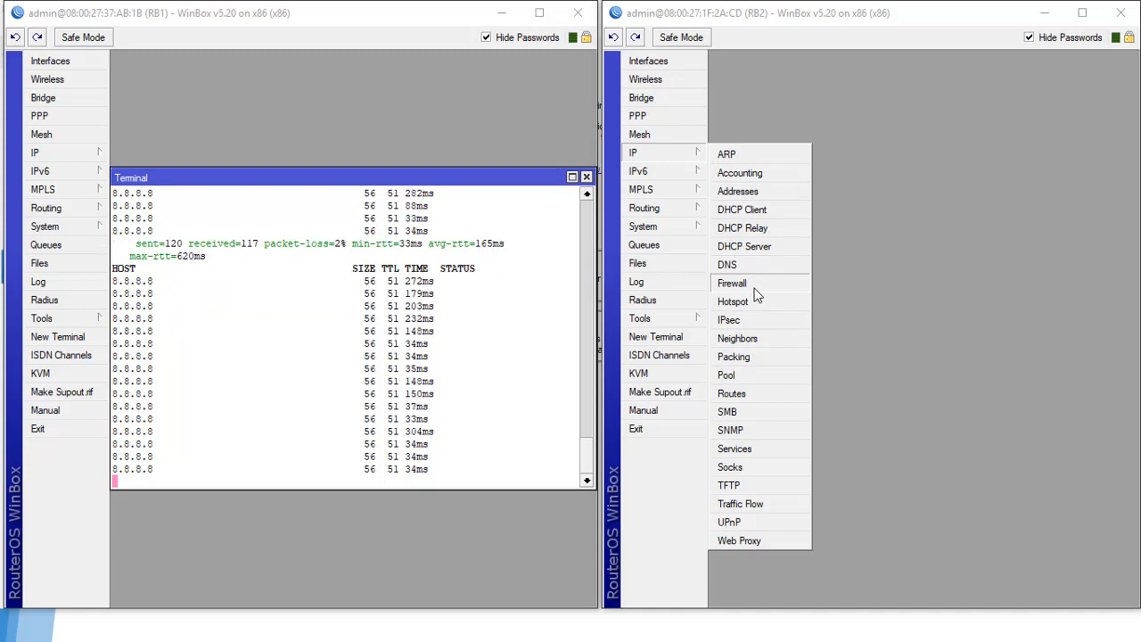
{"action": "left_click", "coordinate": [754, 288]}
{"action": "left_click", "coordinate": [780, 211]}
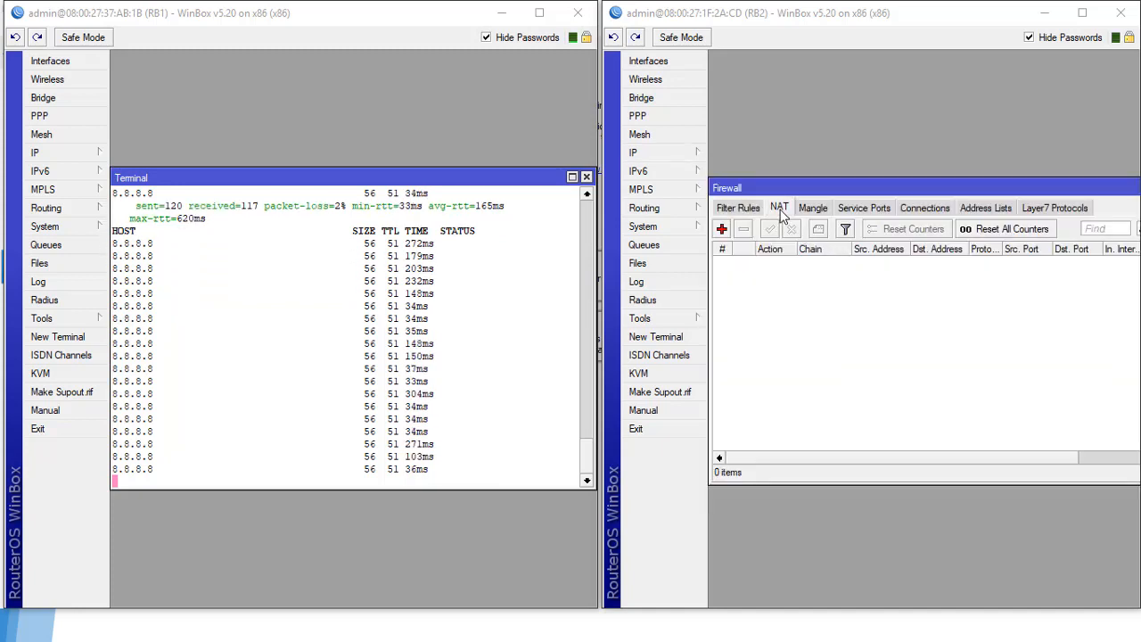
{"action": "left_click", "coordinate": [721, 229]}
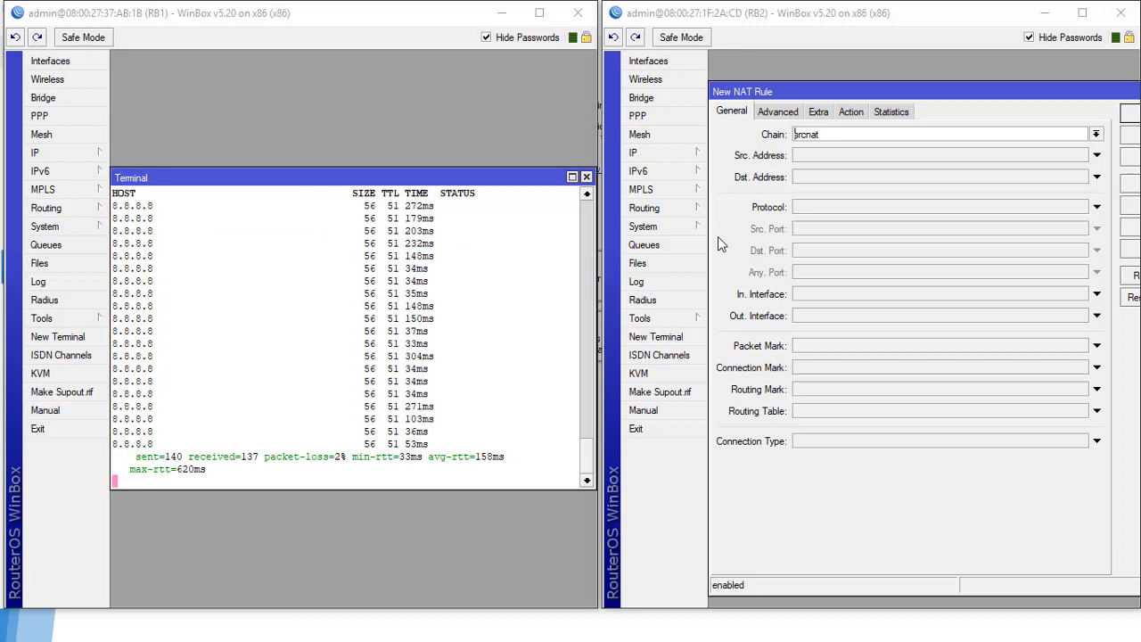
{"action": "left_click", "coordinate": [828, 317]}
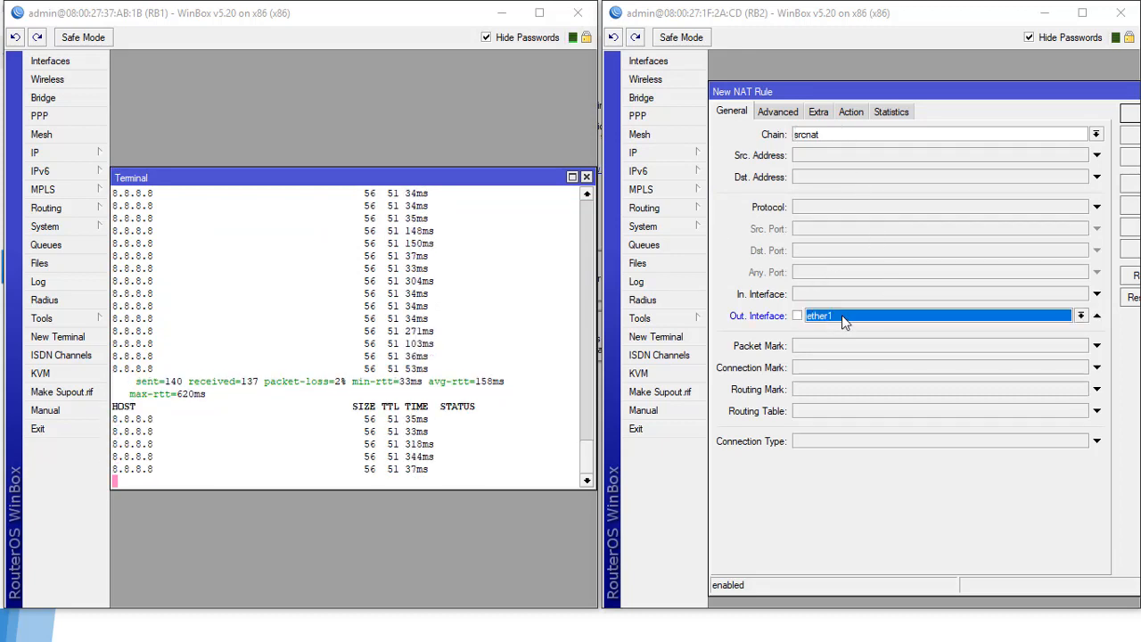
Step: Set the rule's action to masquerade, save it, and close the Firewall window
{"action": "left_click", "coordinate": [851, 111]}
{"action": "left_click", "coordinate": [784, 135]}
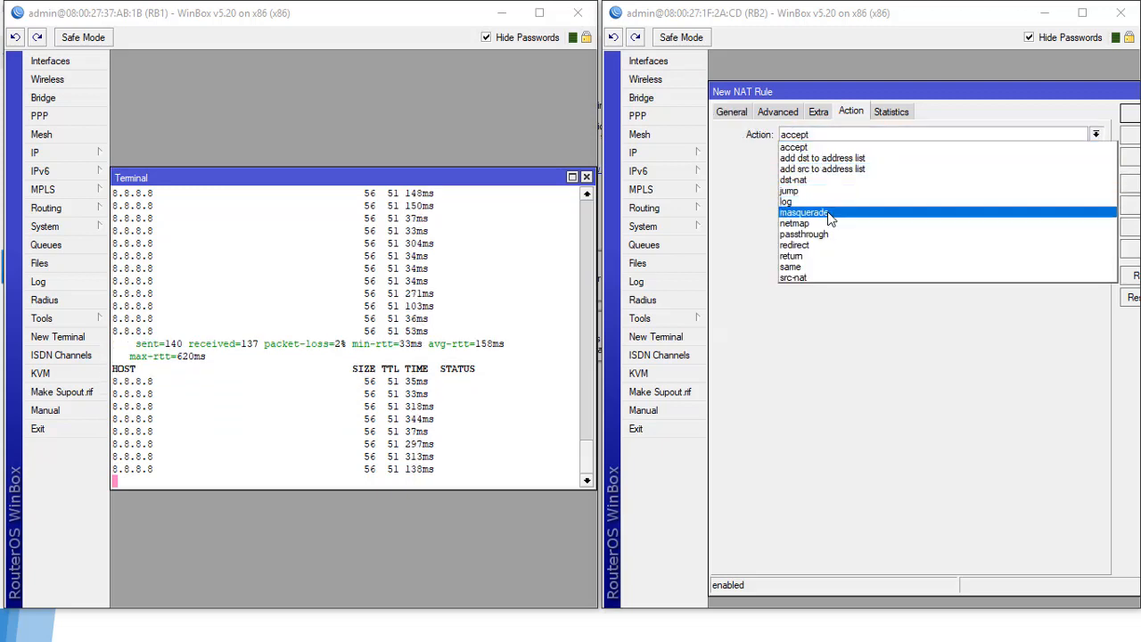
{"action": "left_click", "coordinate": [829, 214]}
{"action": "left_click_drag", "start_coordinate": [886, 91], "coordinate": [817, 104]}
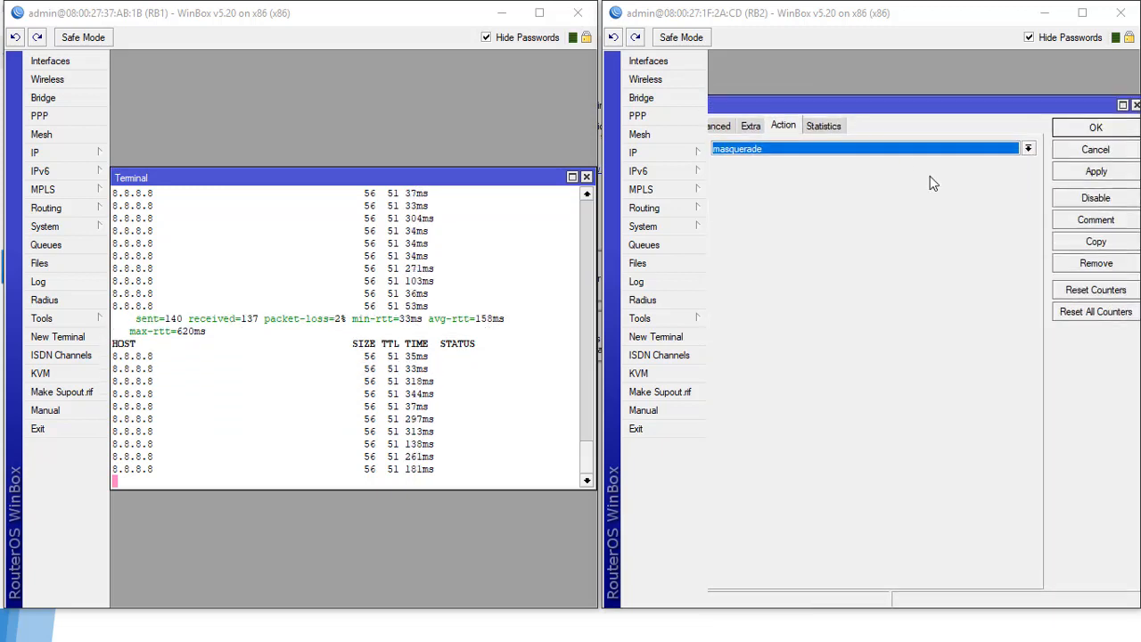
{"action": "left_click", "coordinate": [1096, 171]}
{"action": "left_click", "coordinate": [1096, 127]}
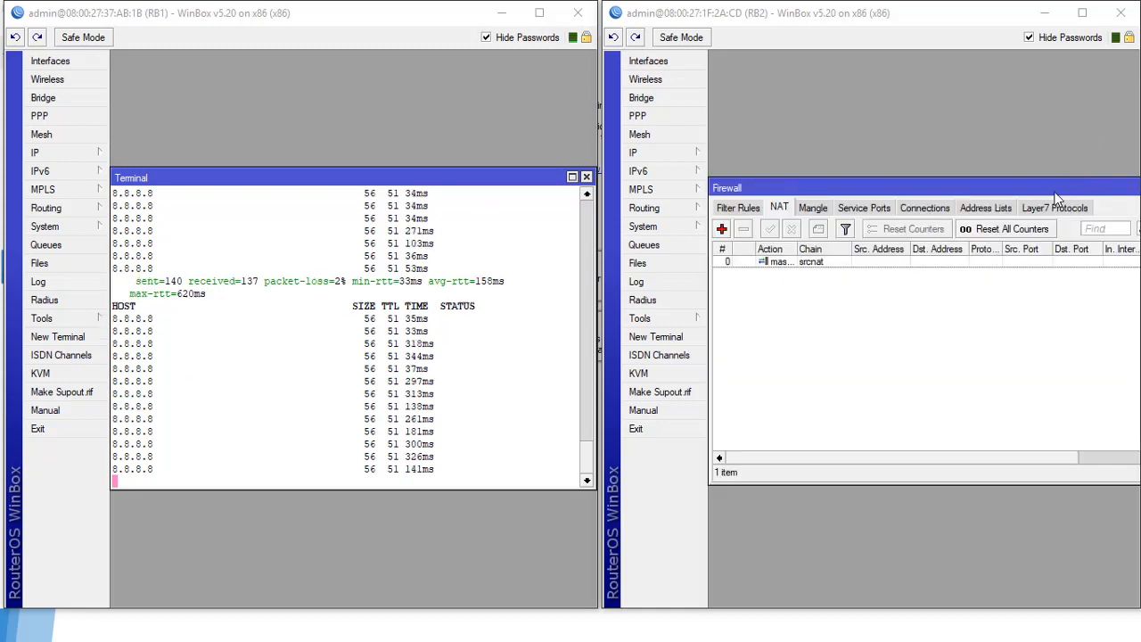
{"action": "left_click_drag", "start_coordinate": [1060, 189], "coordinate": [919, 198]}
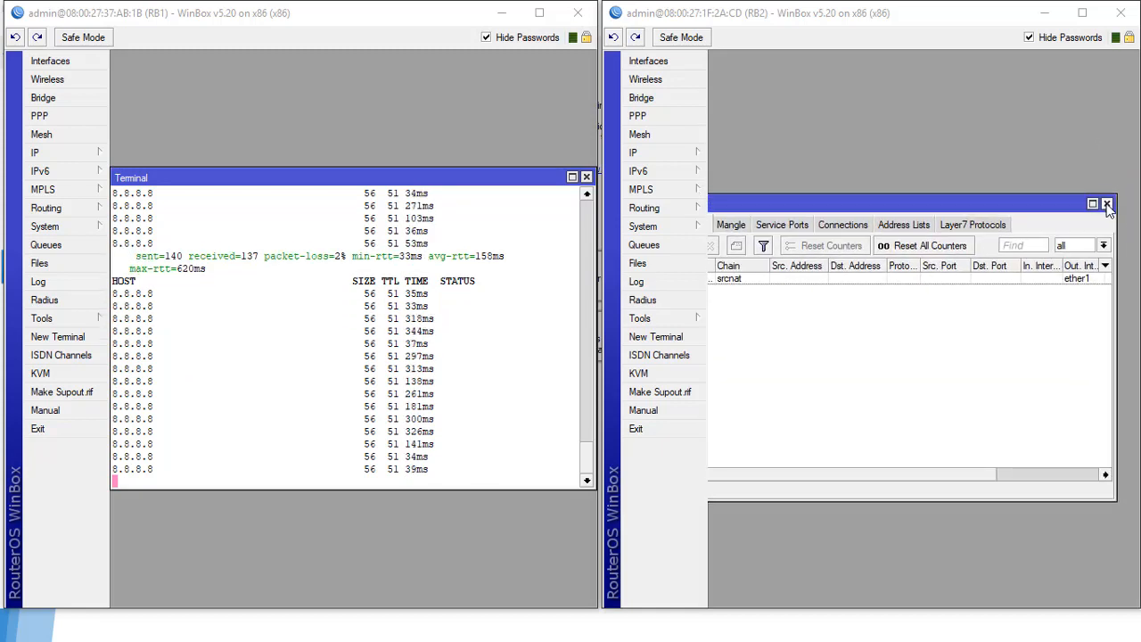
{"action": "left_click", "coordinate": [1108, 207]}
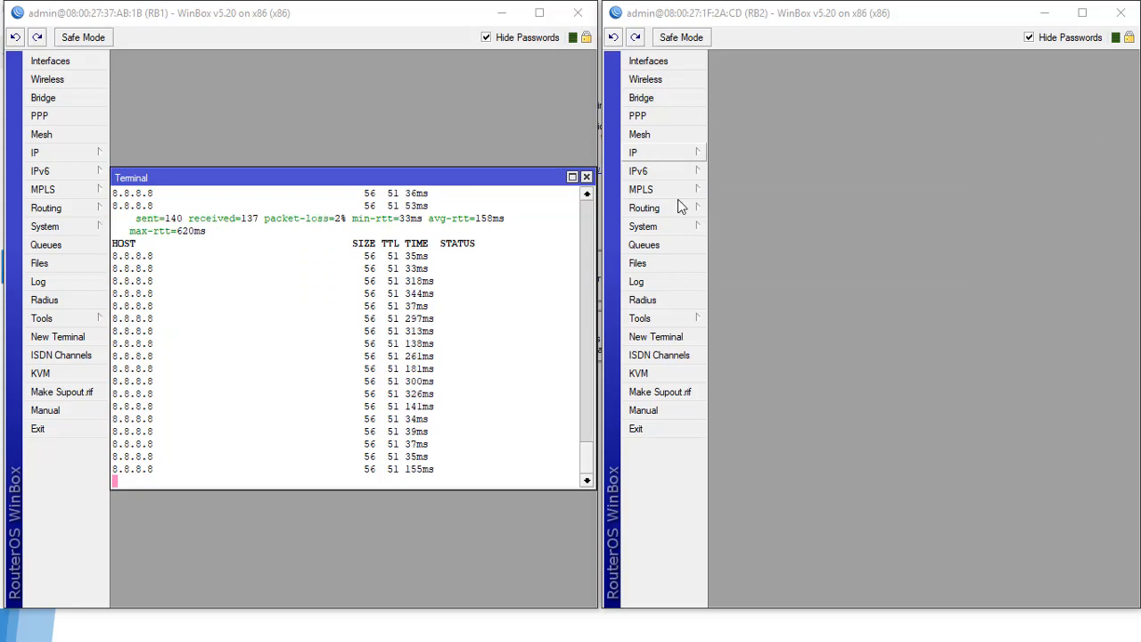
Step: Open a new terminal on RB2 and ping 192.168.200.1
{"action": "left_click", "coordinate": [656, 337]}
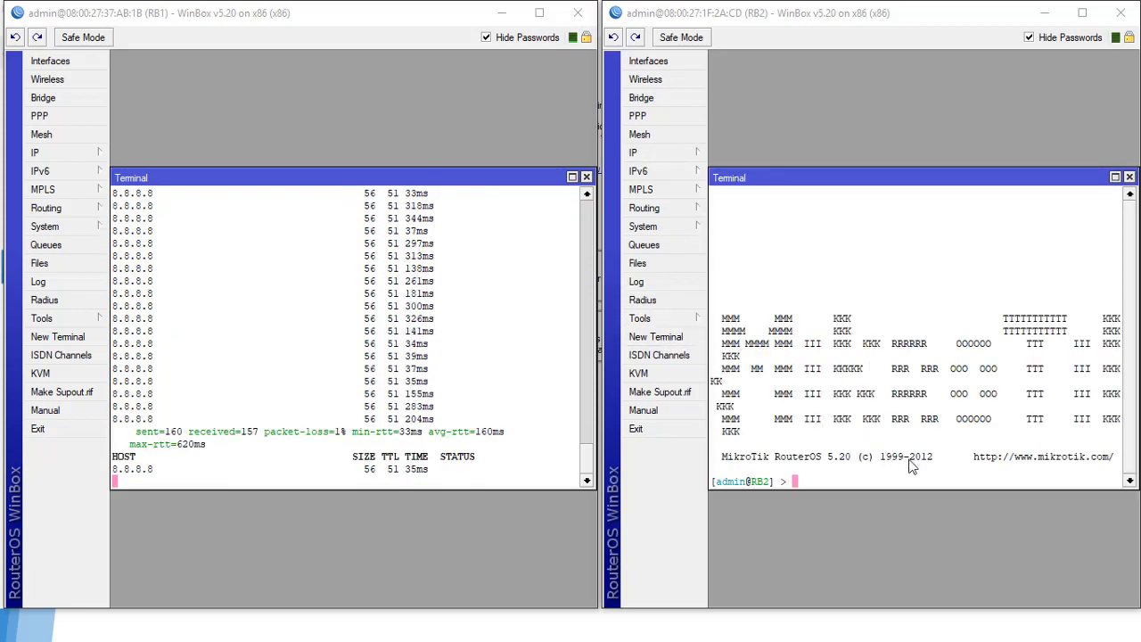
{"action": "type", "text": "ping 19"}
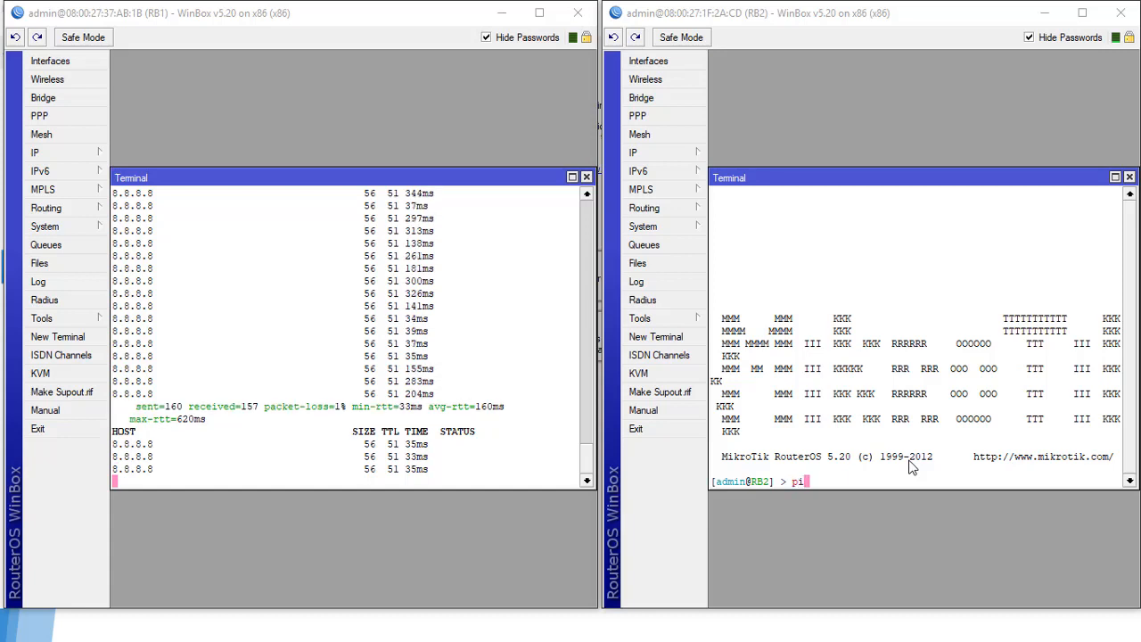
{"action": "type", "text": "2.168."}
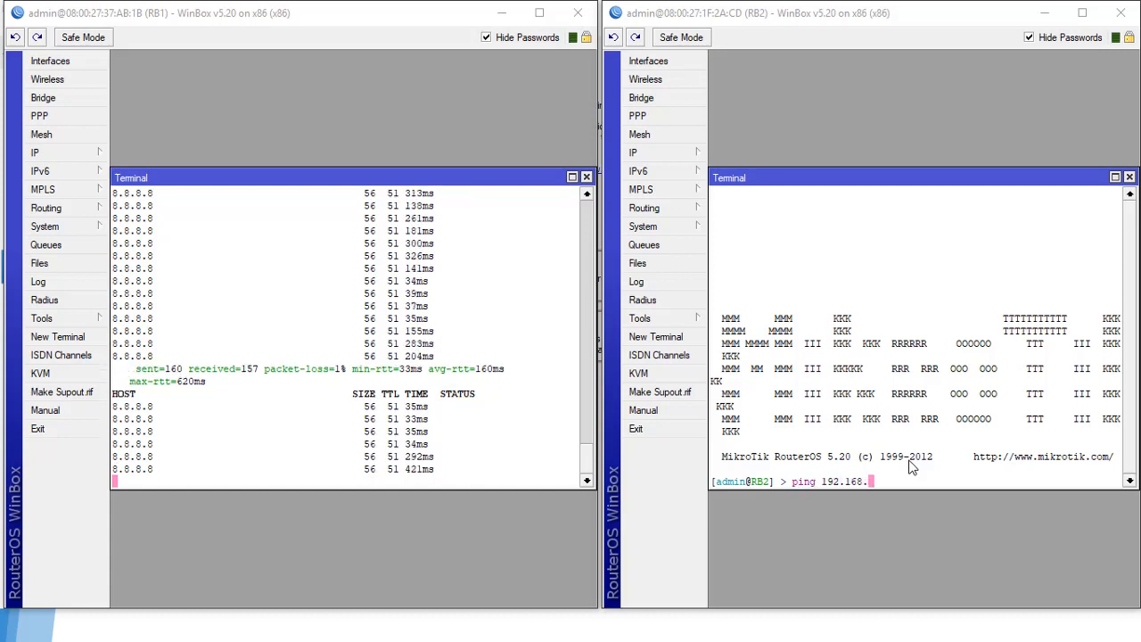
{"action": "type", "text": "1"}
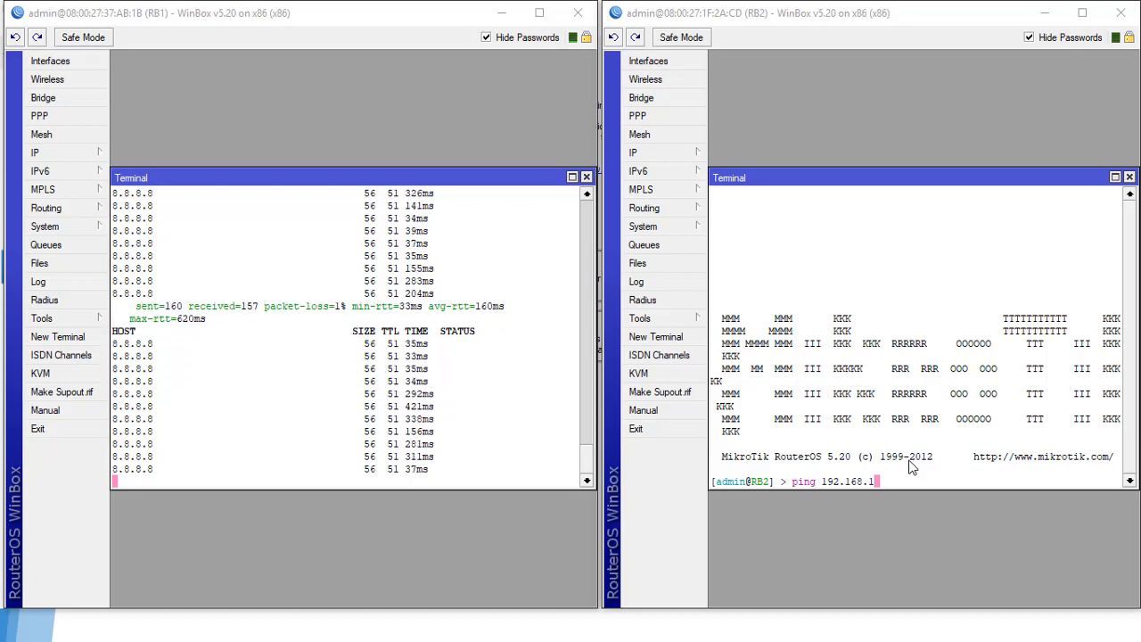
{"action": "key", "text": "BackSpace"}
{"action": "type", "text": "200.1"}
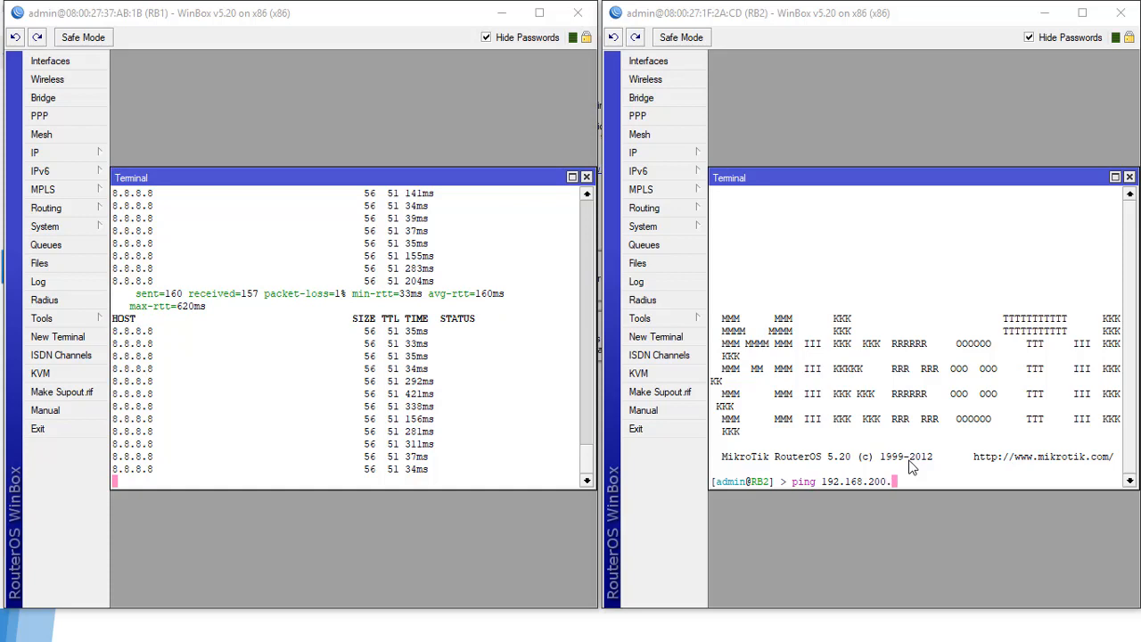
{"action": "key", "text": "Return"}
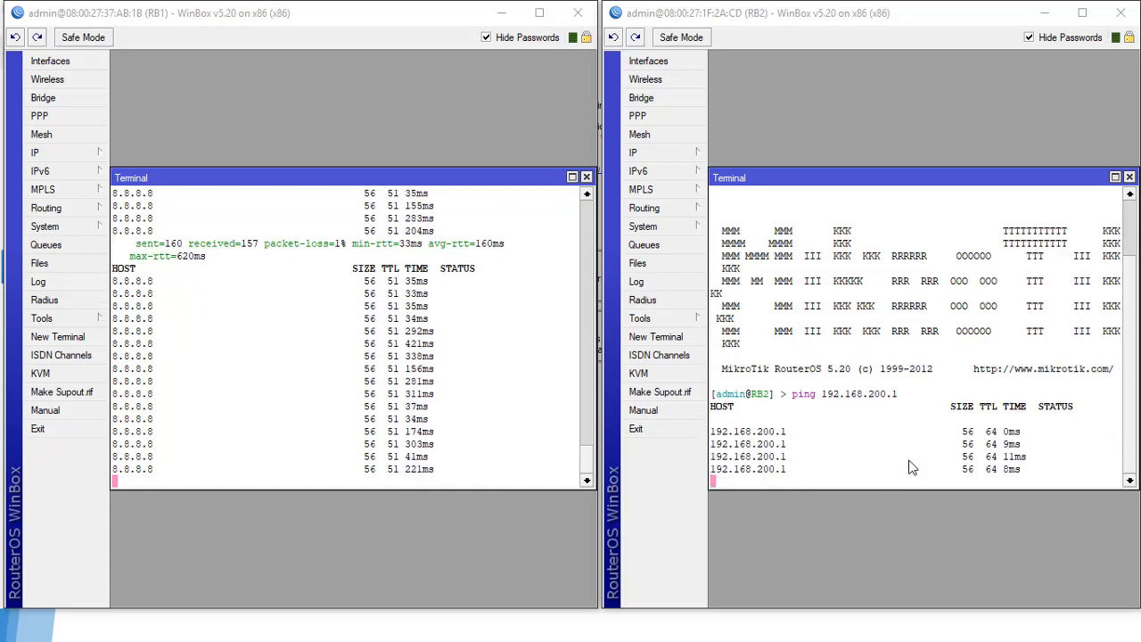
{"action": "key", "text": "ctrl+c"}
Step: Ping 192.168.100.2 from RB2's terminal
{"action": "key", "text": "Up"}
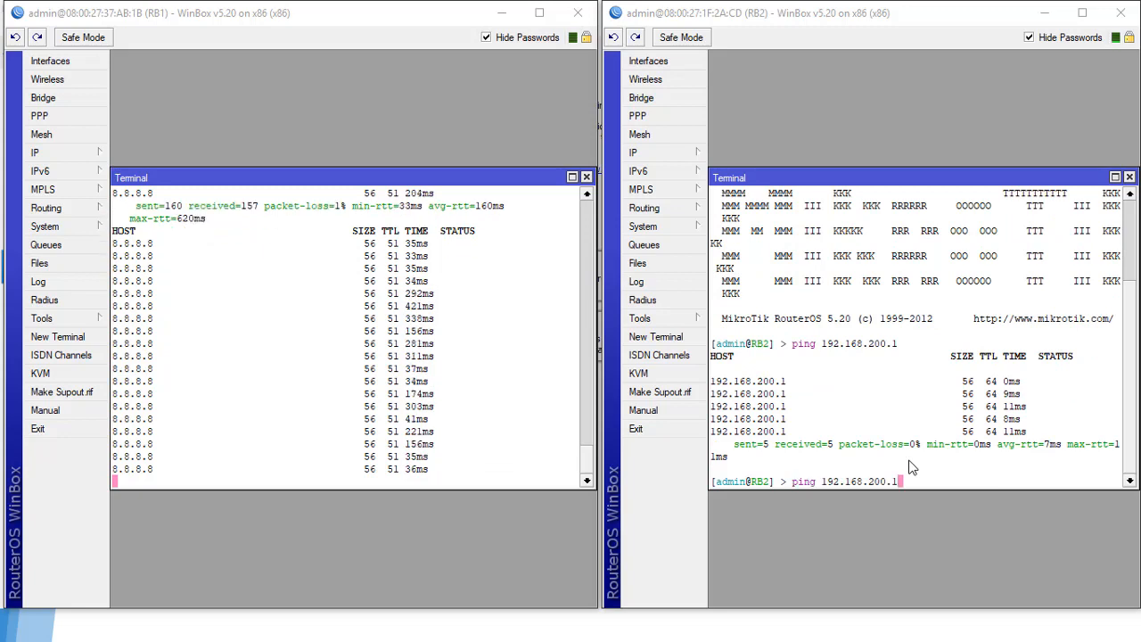
{"action": "key", "text": "Left"}
{"action": "key", "text": "Left"}
{"action": "key", "text": "Left"}
{"action": "key", "text": "Left"}
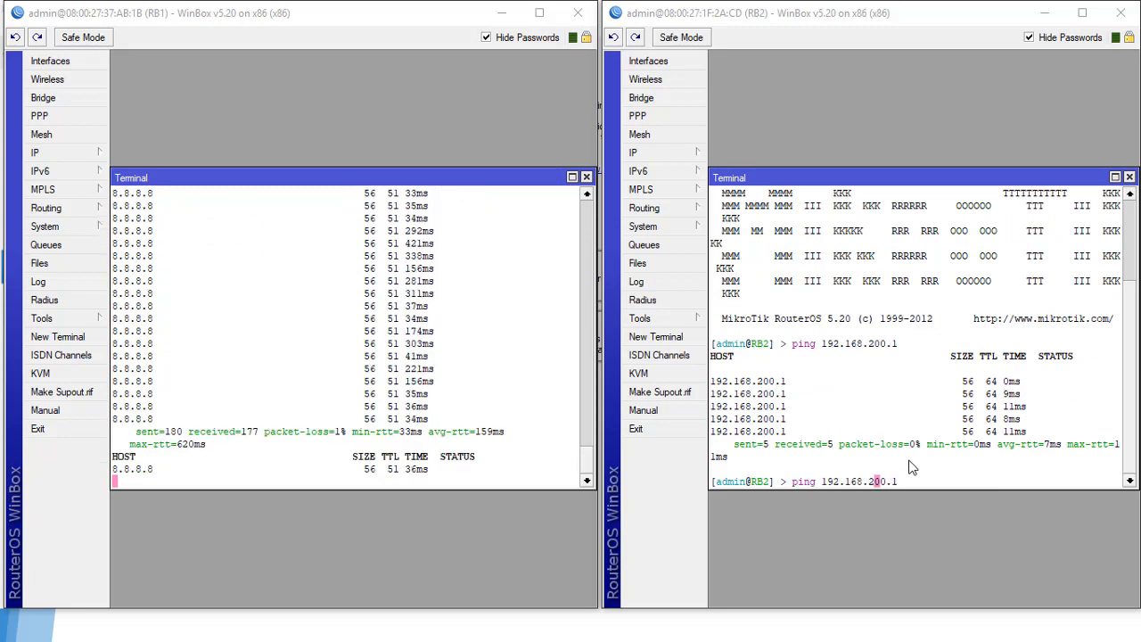
{"action": "key", "text": "BackSpace"}
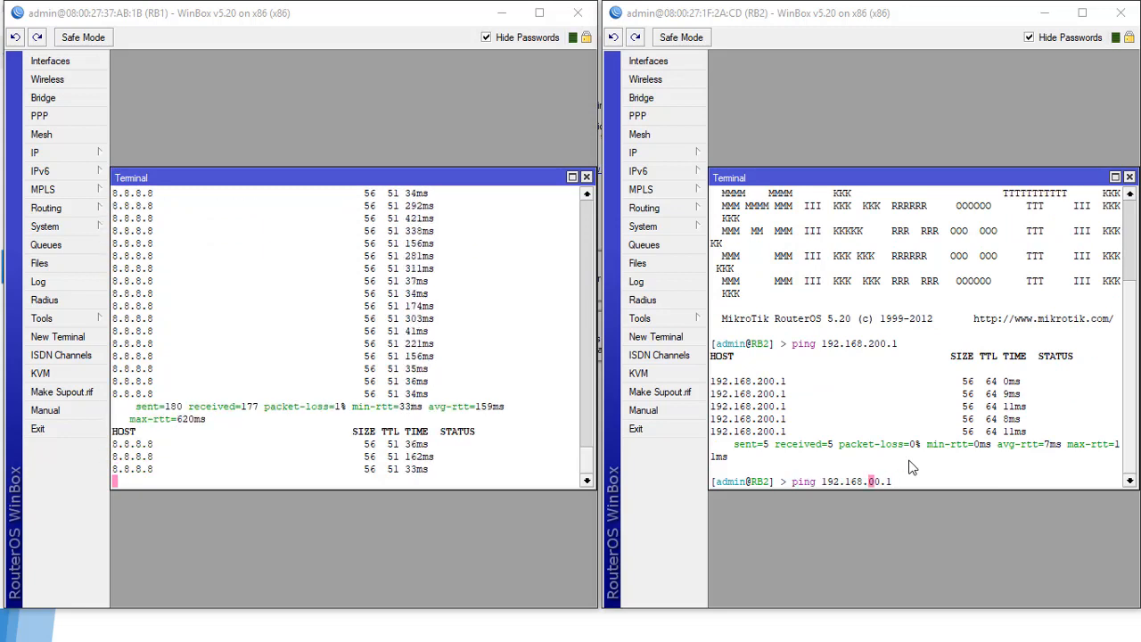
{"action": "type", "text": "1"}
{"action": "key", "text": "Right"}
{"action": "key", "text": "Right"}
{"action": "key", "text": "Right"}
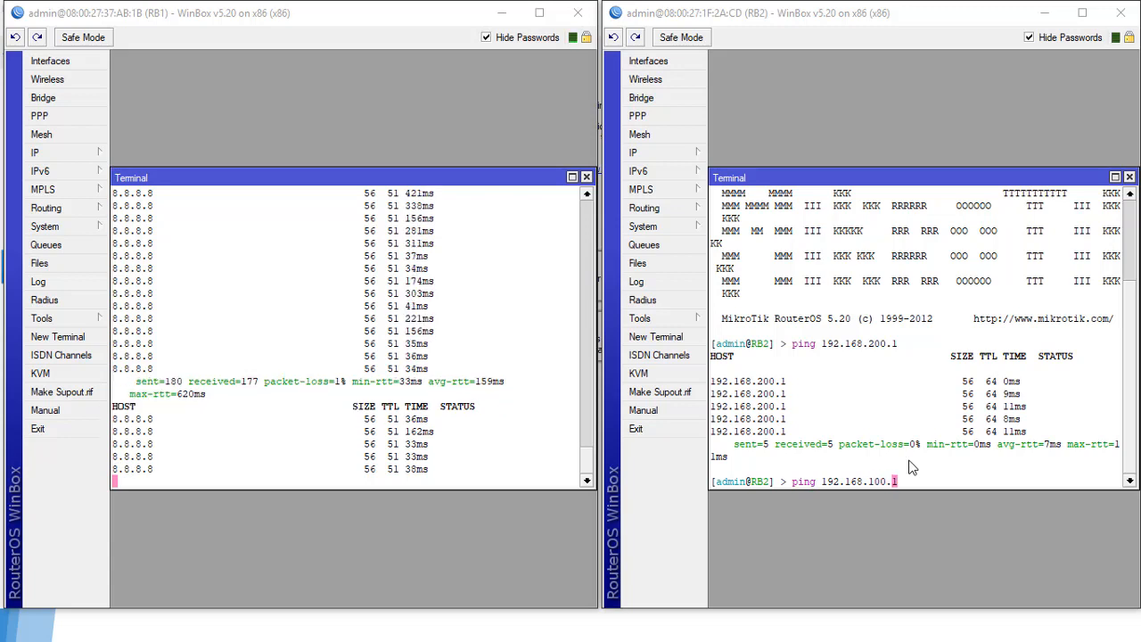
{"action": "key", "text": "BackSpace"}
{"action": "type", "text": "2"}
{"action": "key", "text": "Return"}
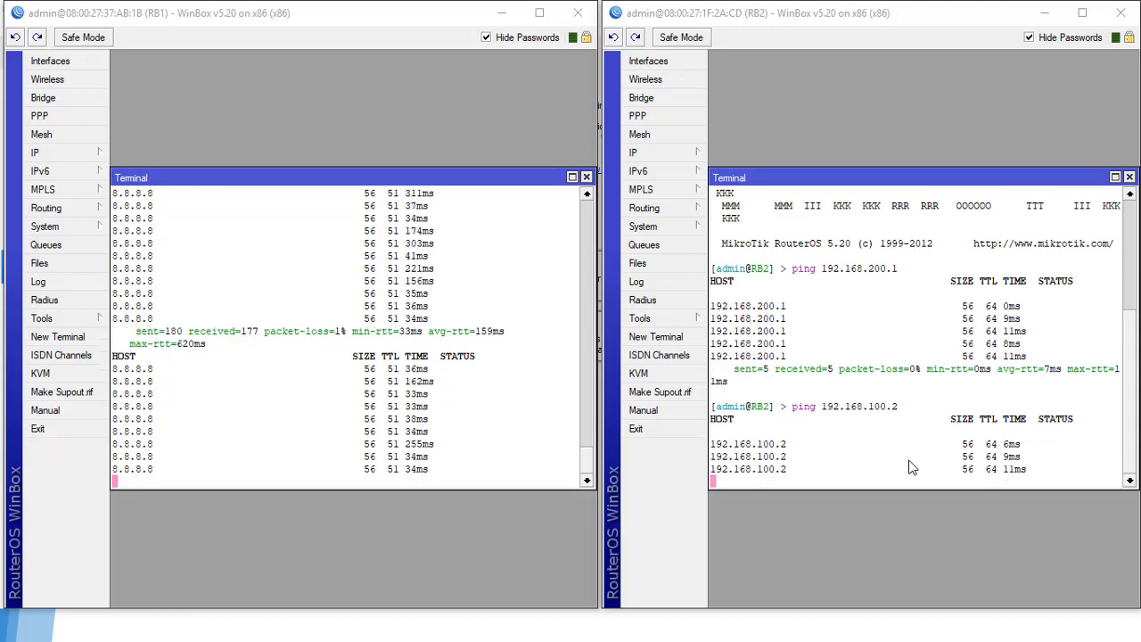
{"action": "key", "text": "ctrl+c"}
Step: Ping 192.168.100.1, 192.168.1.1 and then 8.8.8.8 from RB2's terminal
{"action": "key", "text": "Up"}
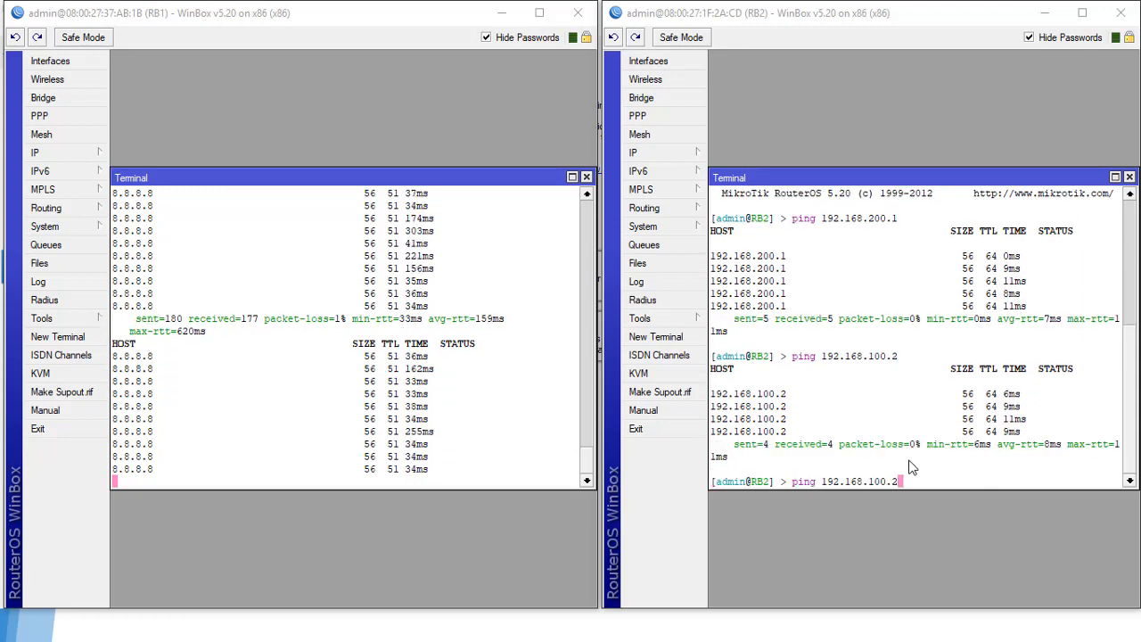
{"action": "type", "text": "1"}
{"action": "key", "text": "Return"}
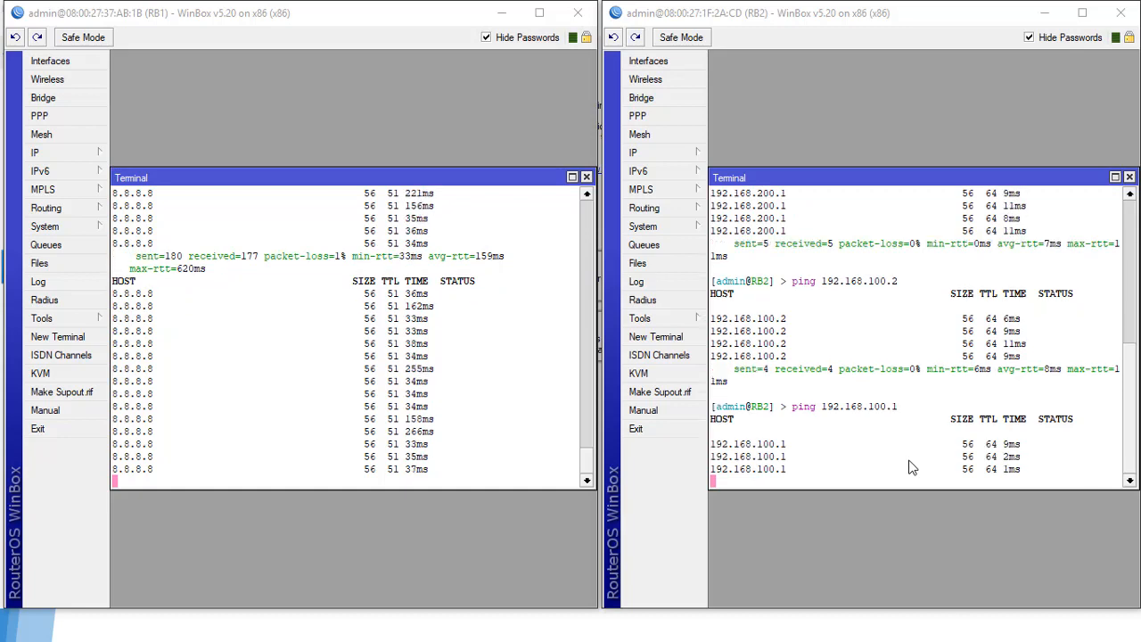
{"action": "key", "text": "ctrl+c"}
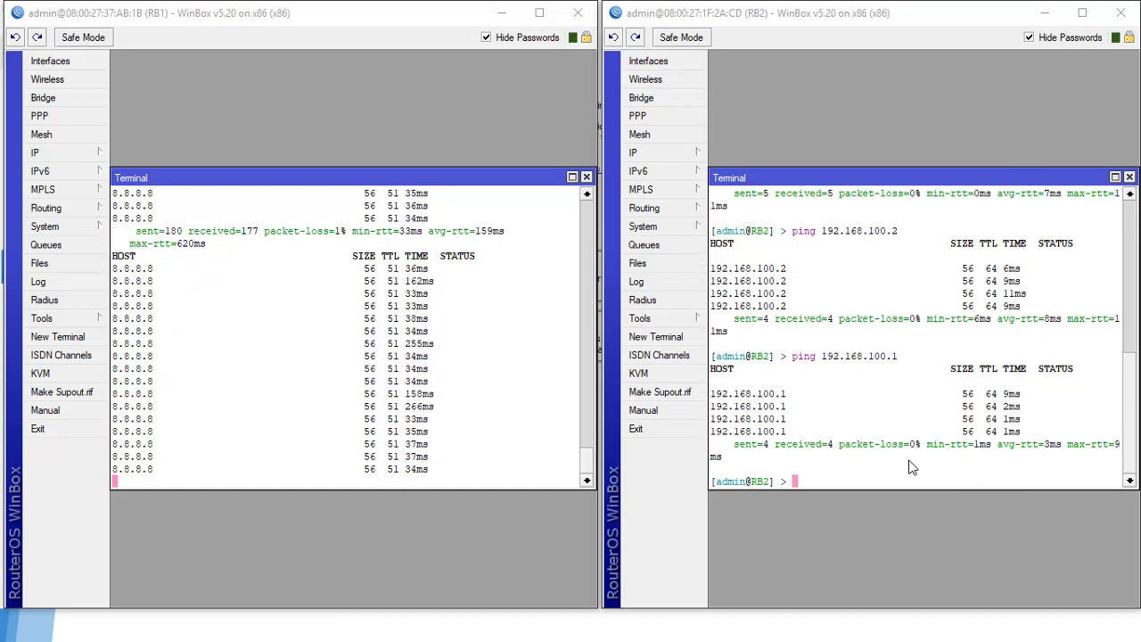
{"action": "key", "text": "Up"}
{"action": "key", "text": "BackSpace"}
{"action": "key", "text": "BackSpace"}
{"action": "key", "text": "BackSpace"}
{"action": "key", "text": "BackSpace"}
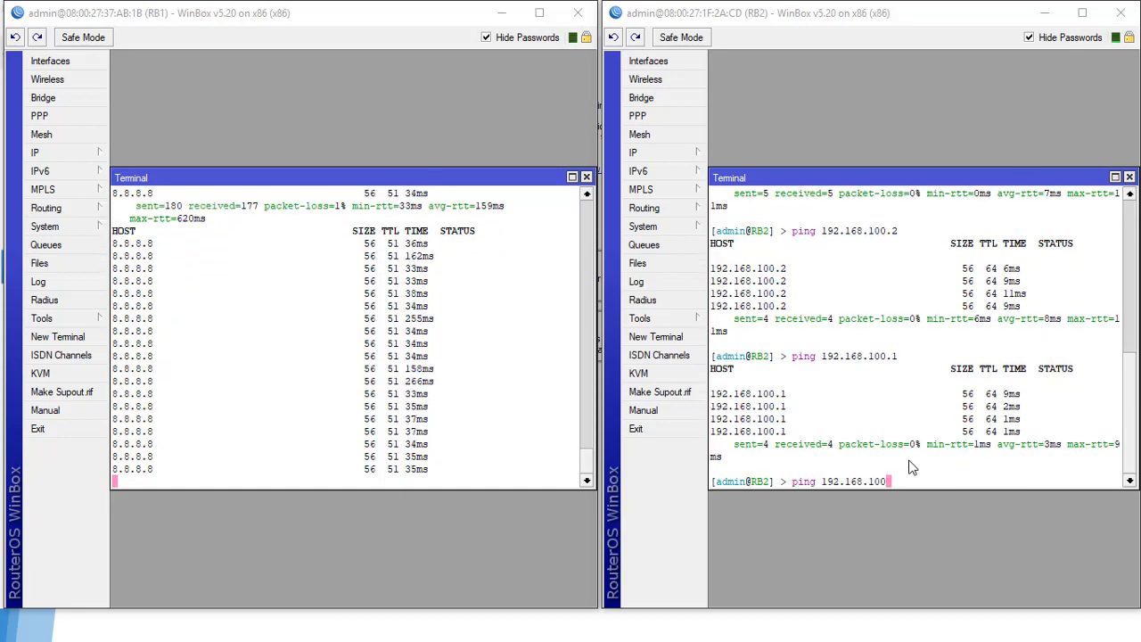
{"action": "type", "text": ".1"}
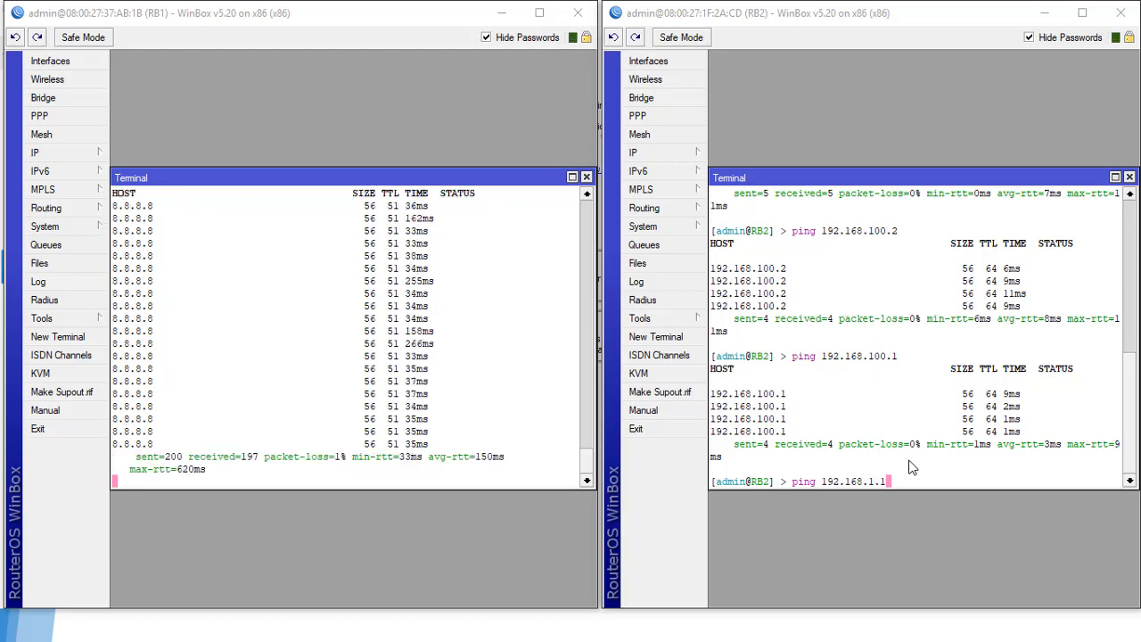
{"action": "key", "text": "Return"}
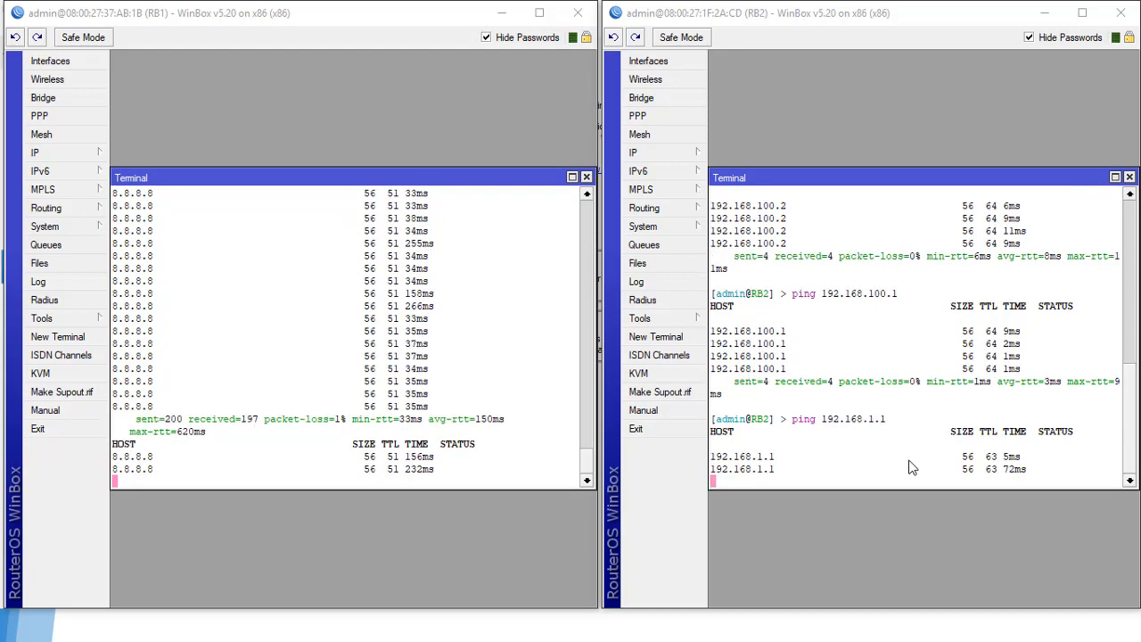
{"action": "key", "text": "ctrl+c"}
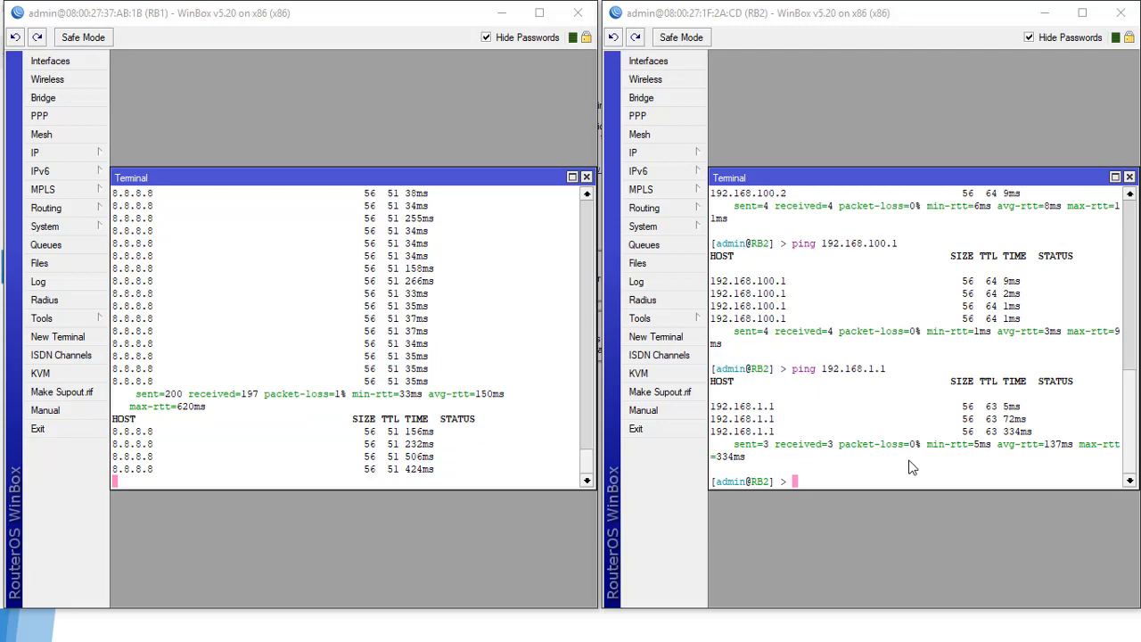
{"action": "type", "text": "ping 8"}
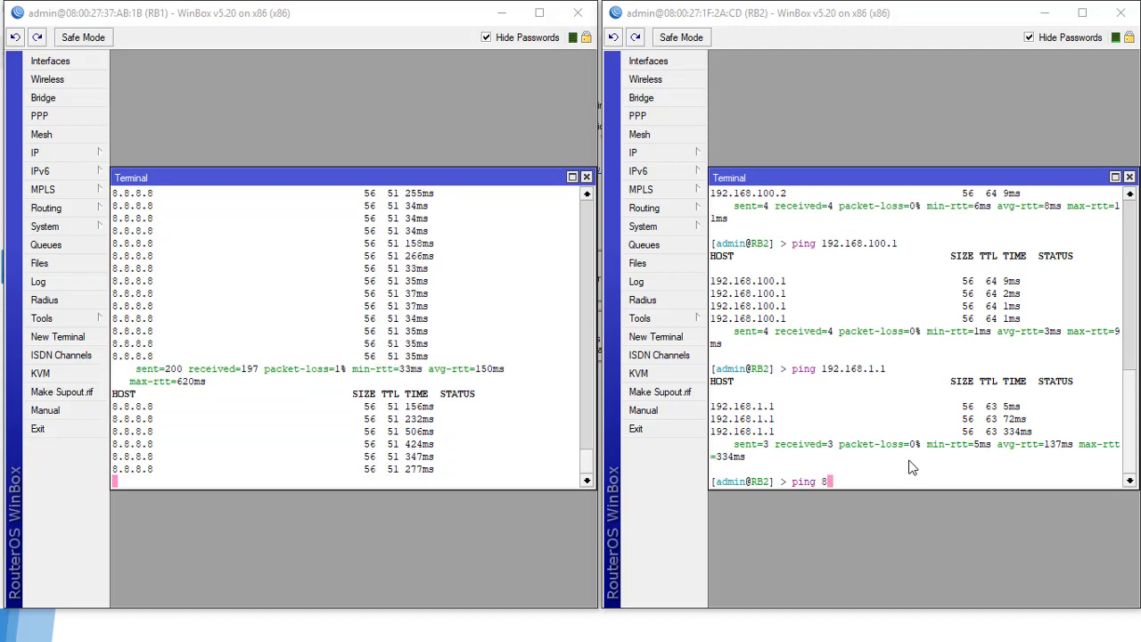
{"action": "type", "text": ".8.8.8"}
{"action": "key", "text": "Return"}
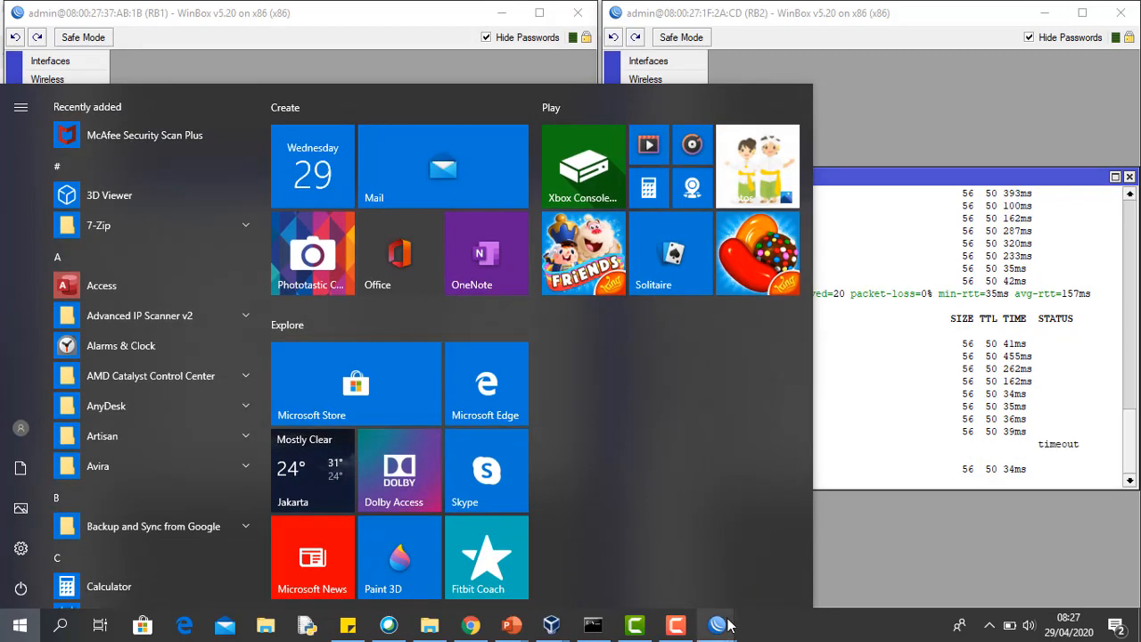
Step: Open the Network Connections adapter list from the tray network icon's settings
{"action": "left_click", "coordinate": [990, 626]}
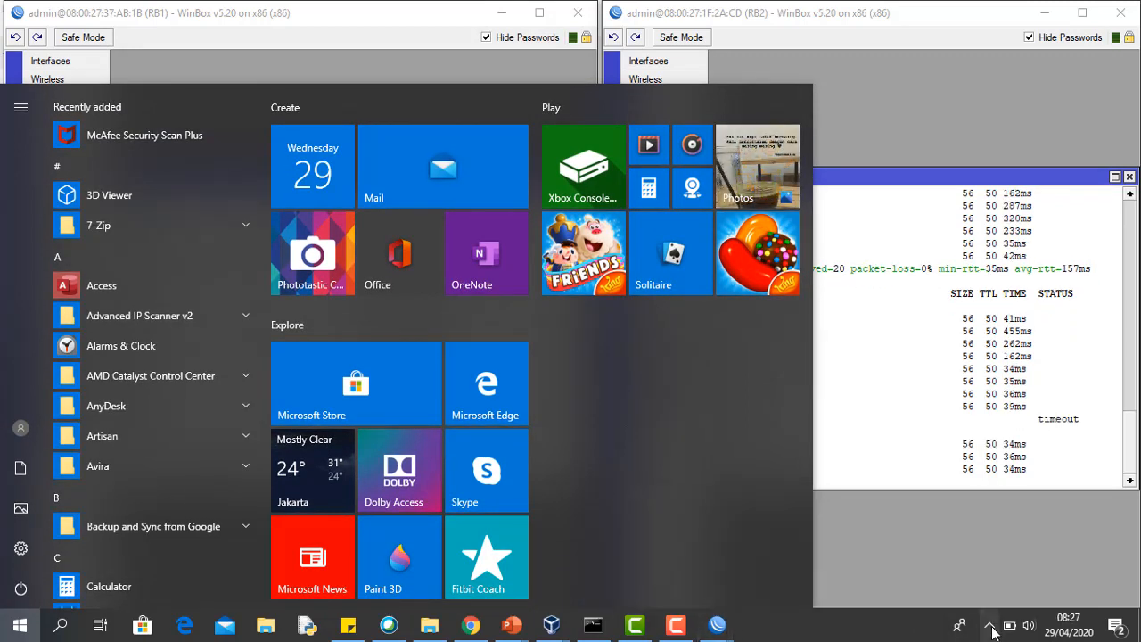
{"action": "right_click", "coordinate": [1010, 566]}
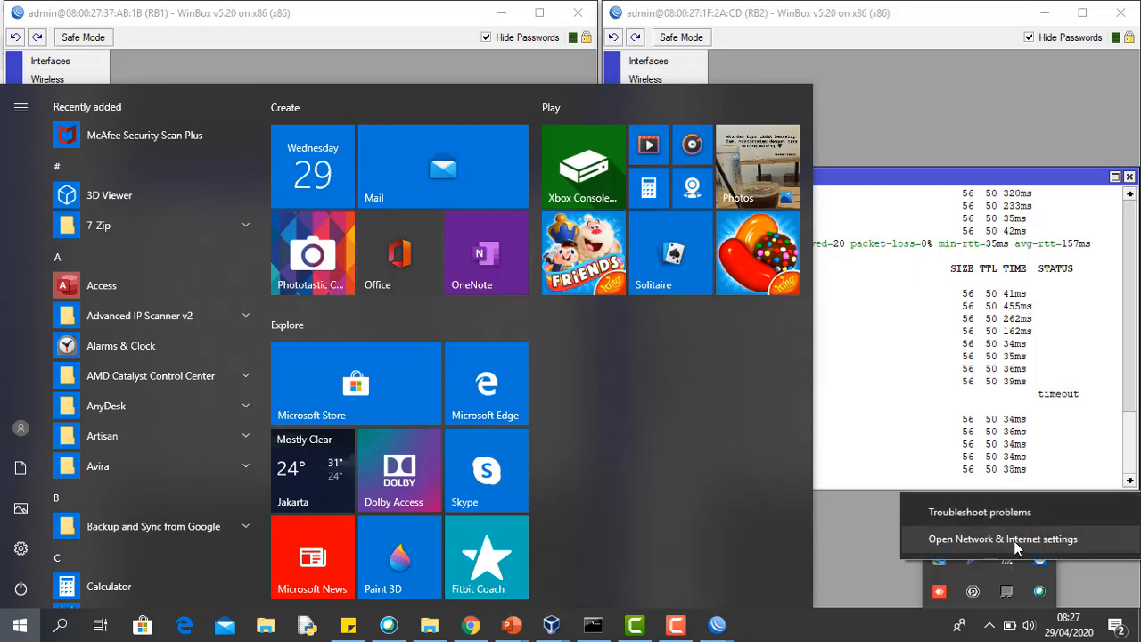
{"action": "left_click", "coordinate": [1007, 543]}
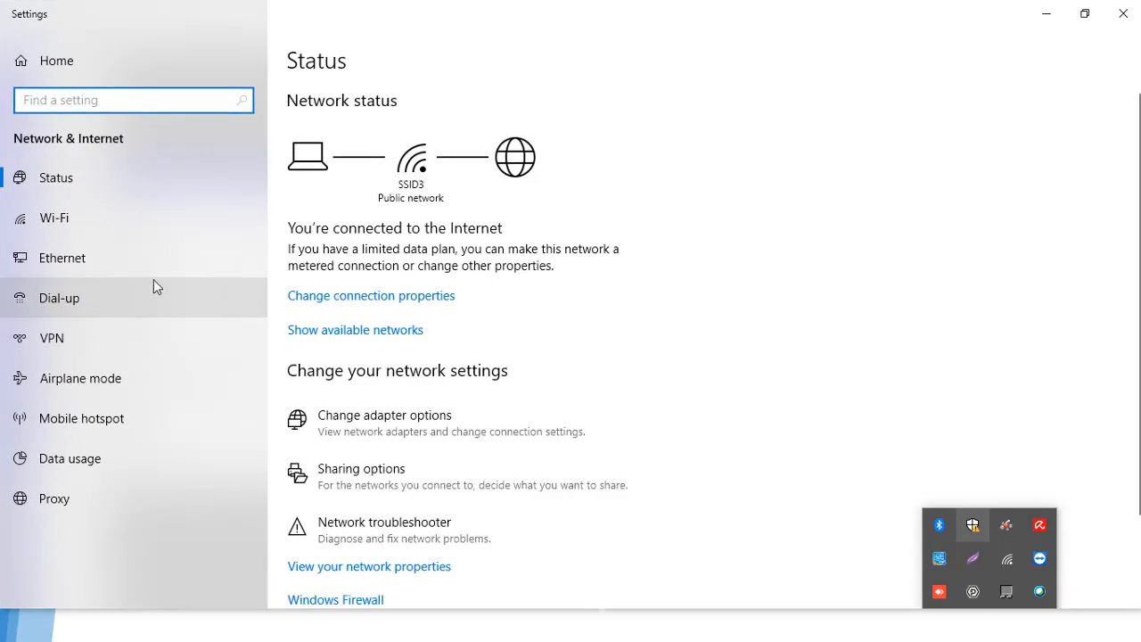
{"action": "left_click", "coordinate": [98, 269]}
{"action": "left_click", "coordinate": [996, 122]}
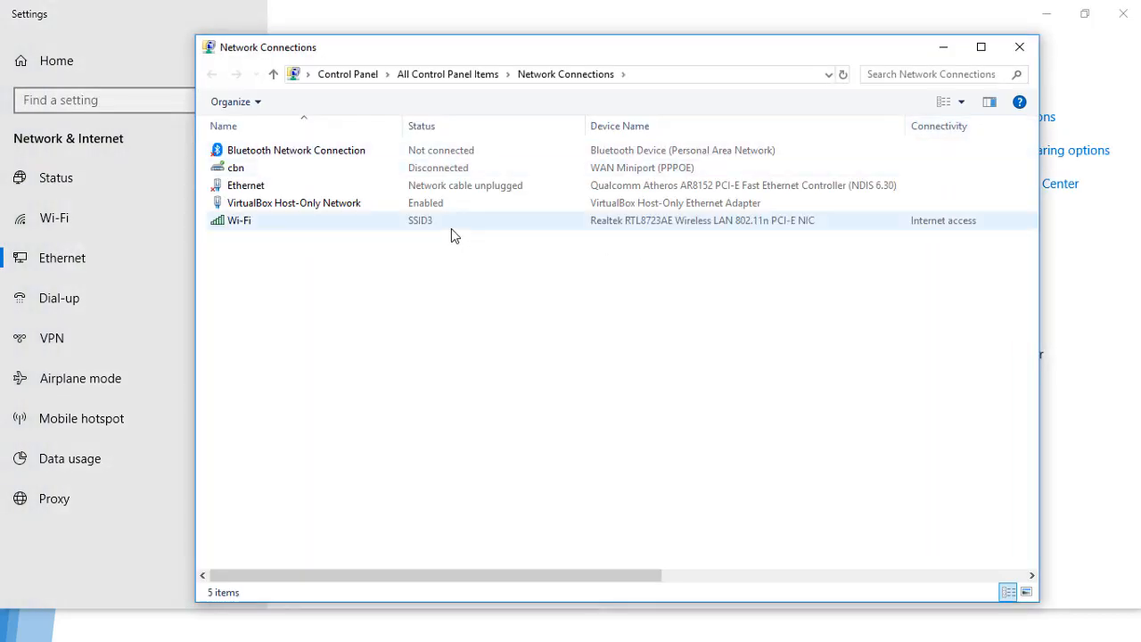
Step: View the VirtualBox Host-Only Network details showing 192.168.56.101, then close all windows
{"action": "double_click", "coordinate": [337, 208]}
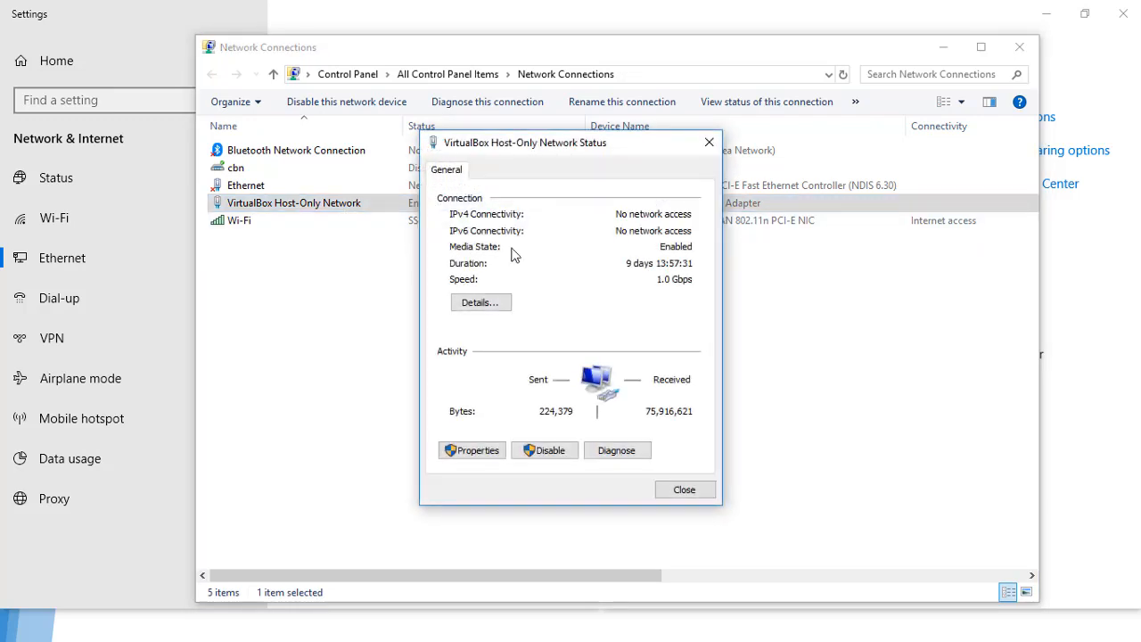
{"action": "left_click", "coordinate": [505, 306]}
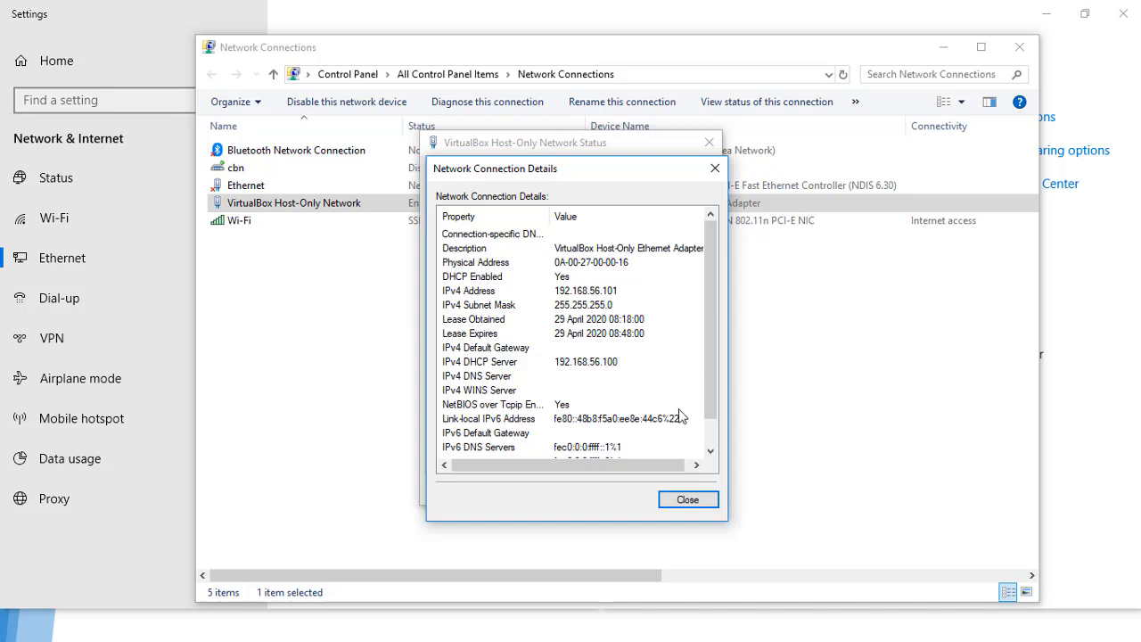
{"action": "left_click", "coordinate": [697, 505]}
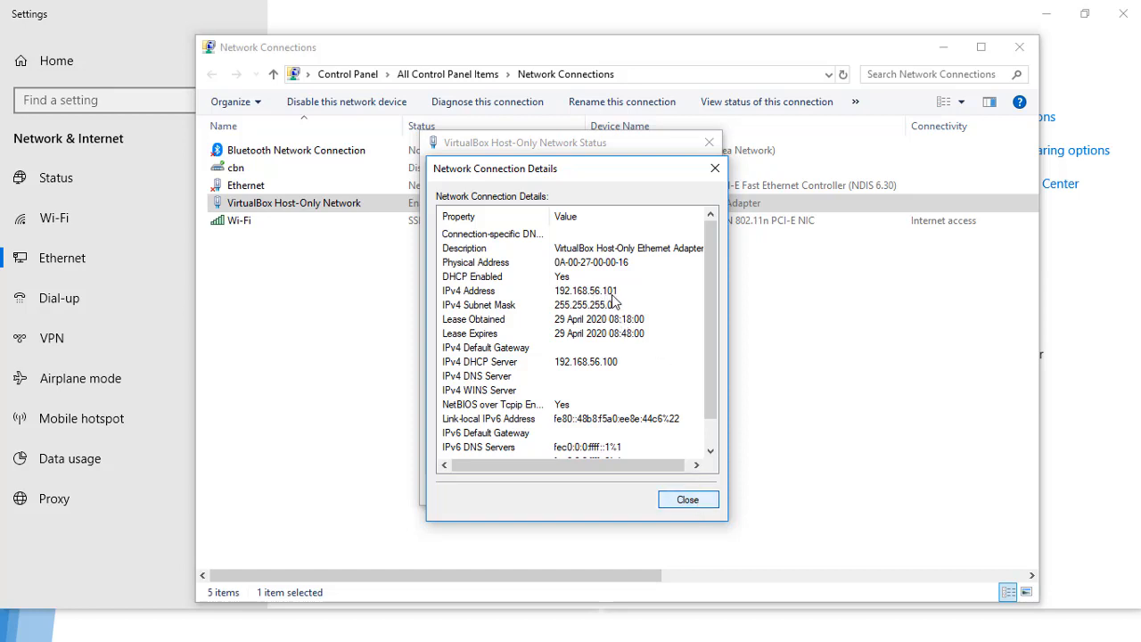
{"action": "left_click", "coordinate": [687, 502]}
{"action": "left_click", "coordinate": [687, 497]}
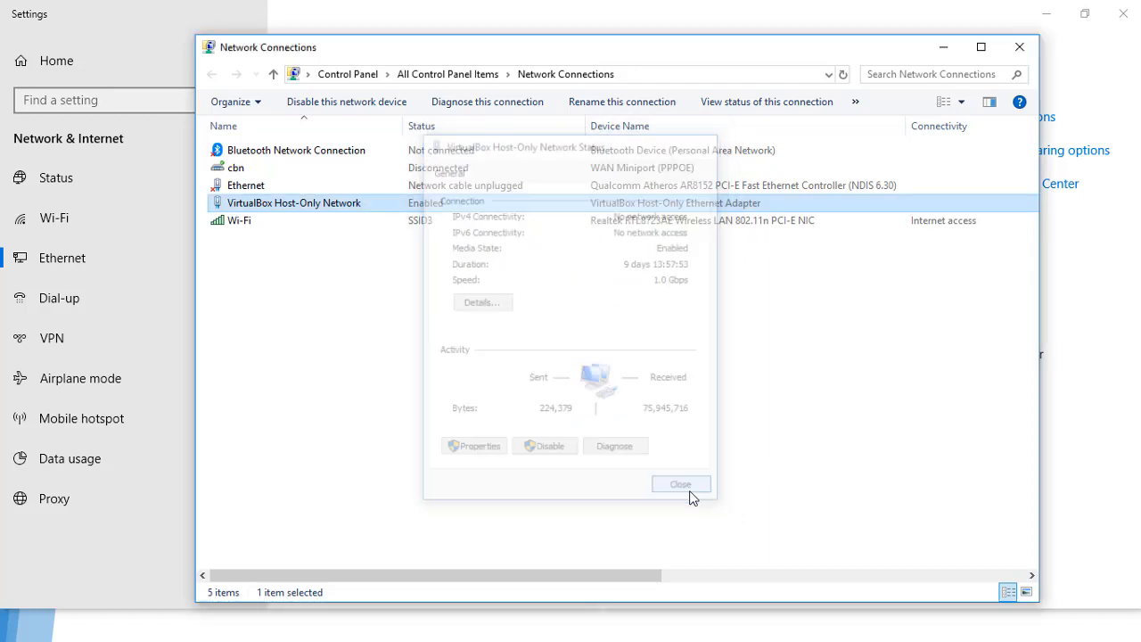
{"action": "left_click", "coordinate": [1019, 49]}
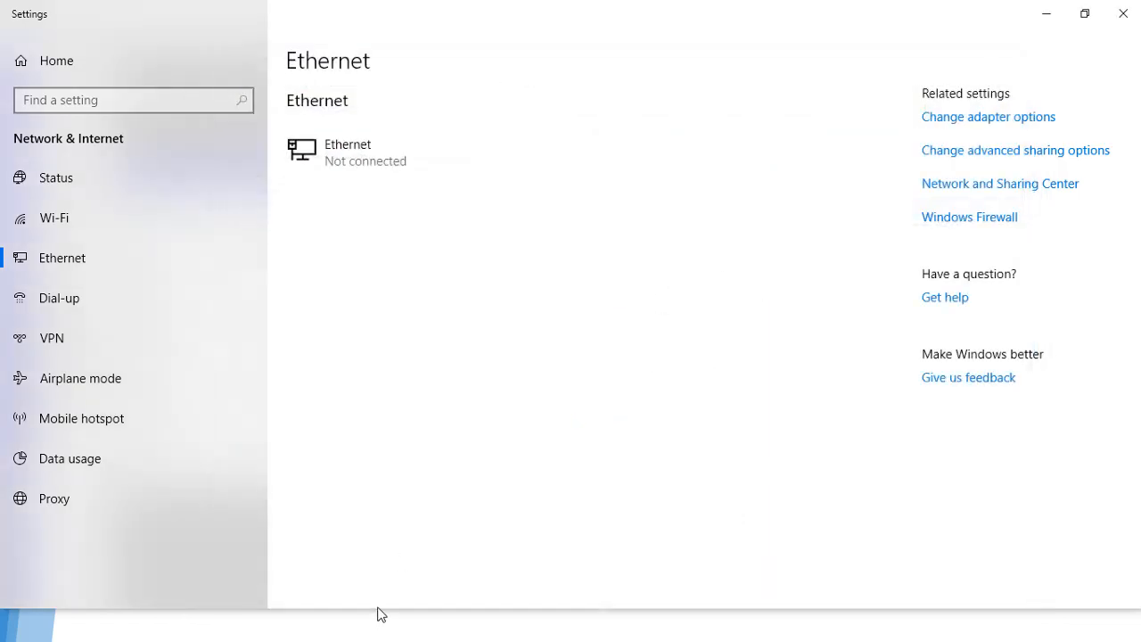
Step: Ping 8.8.8.8 and 192.168.100.1 from Command Prompt, then bring up the network adapter list
{"action": "key", "text": "alt+Tab"}
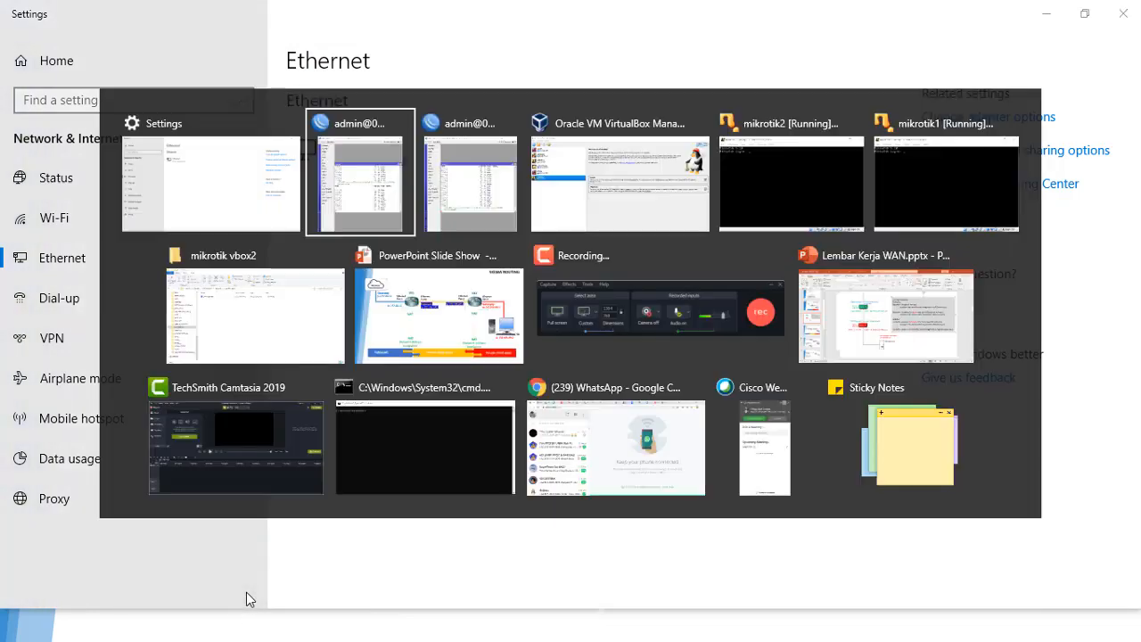
{"action": "key", "text": "alt+Tab"}
{"action": "key", "text": "alt+Tab"}
{"action": "key", "text": "alt+Tab"}
{"action": "key", "text": "alt+Tab"}
{"action": "key", "text": "alt+Tab"}
{"action": "key", "text": "alt+Tab"}
{"action": "key", "text": "alt+Tab"}
{"action": "key", "text": "alt+Tab"}
{"action": "key", "text": "alt+Tab"}
{"action": "key", "text": "alt+Tab"}
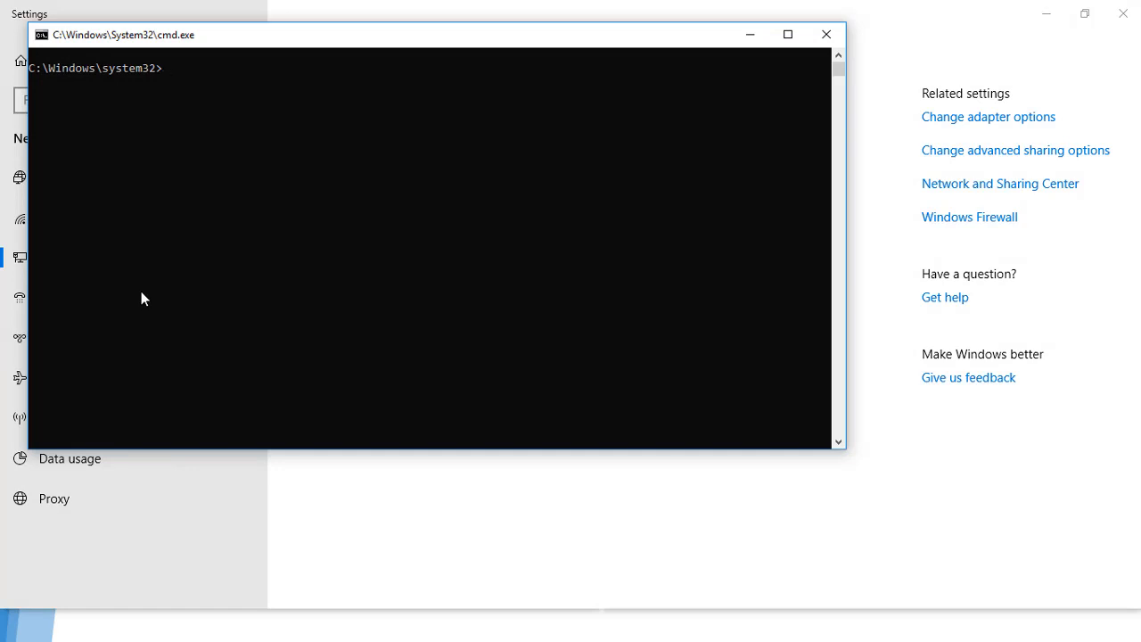
{"action": "type", "text": "ping 8.8.8.8"}
{"action": "key", "text": "Return"}
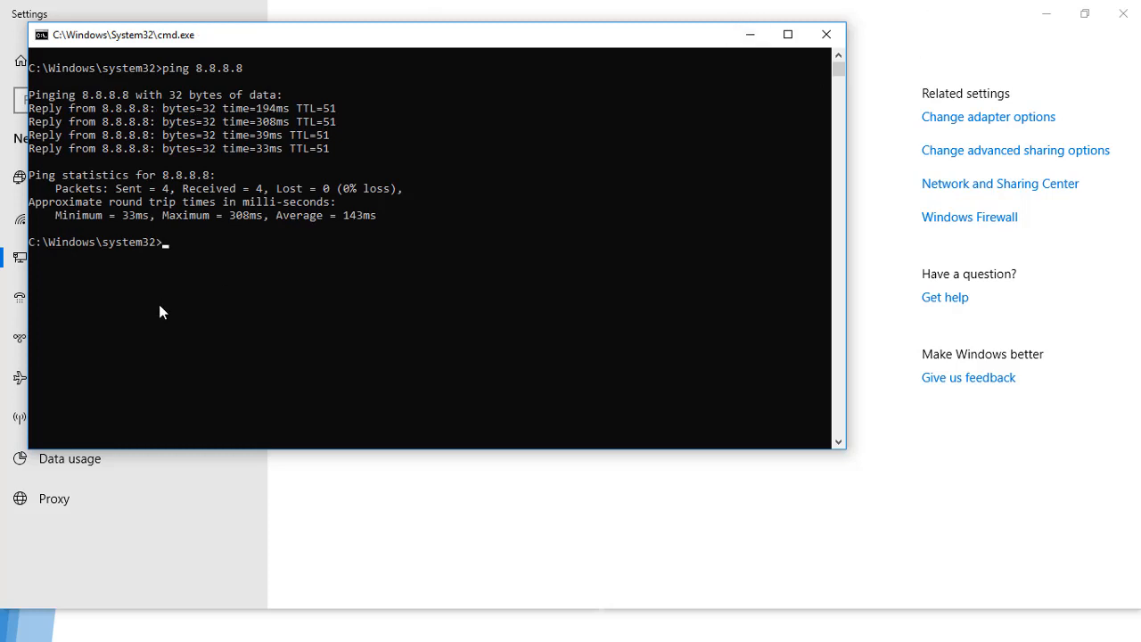
{"action": "type", "text": "ping 192.168.100.1"}
{"action": "key", "text": "Return"}
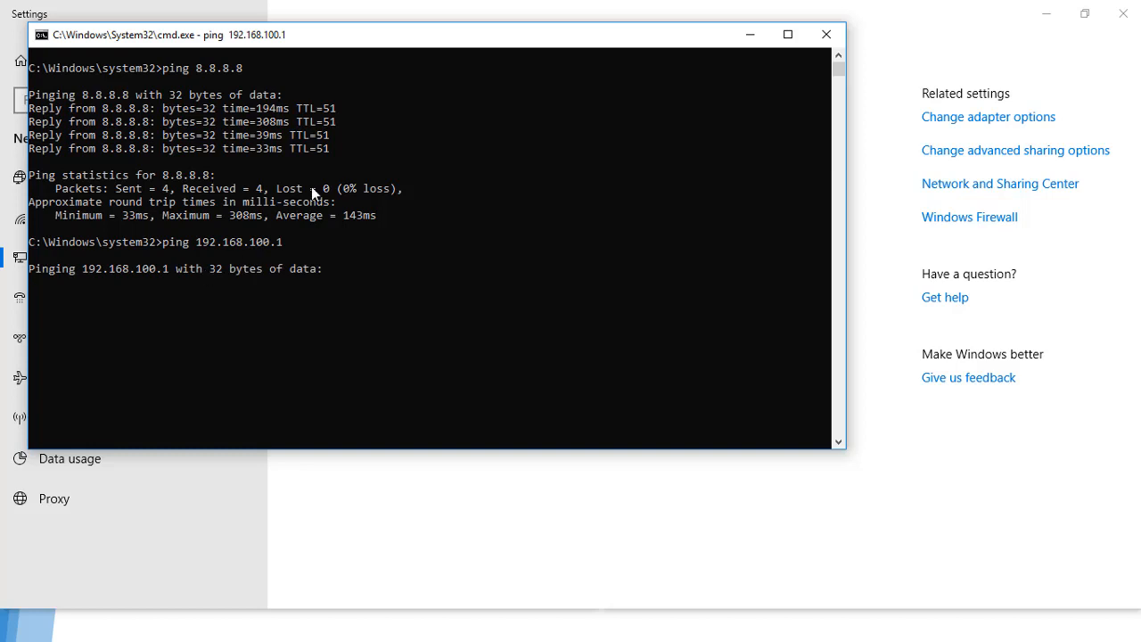
{"action": "left_click", "coordinate": [974, 127]}
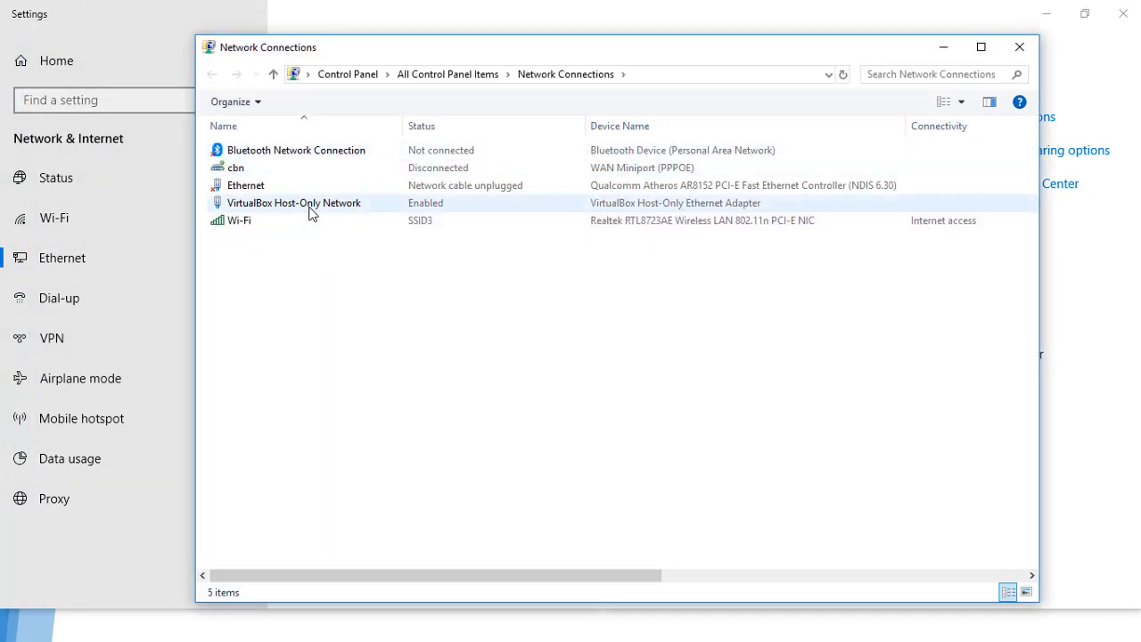
Step: Open the Host-Only adapter's IPv4 properties and switch to a manually set address
{"action": "double_click", "coordinate": [312, 205]}
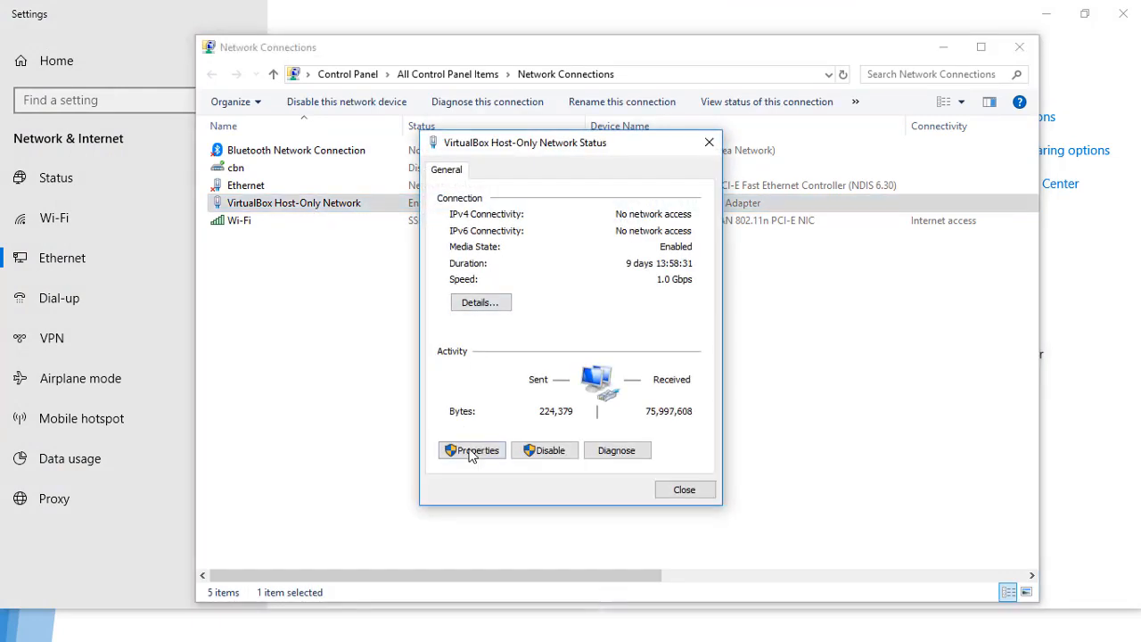
{"action": "left_click", "coordinate": [471, 452]}
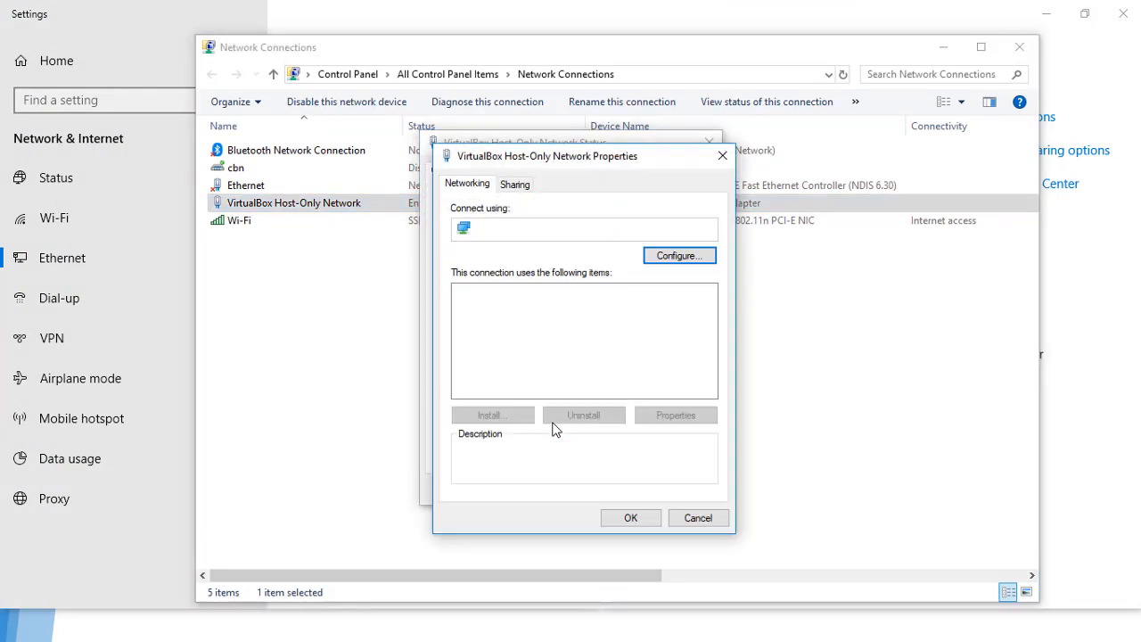
{"action": "key", "text": "Down"}
{"action": "key", "text": "Down"}
{"action": "key", "text": "Down"}
{"action": "key", "text": "Down"}
{"action": "key", "text": "alt+r"}
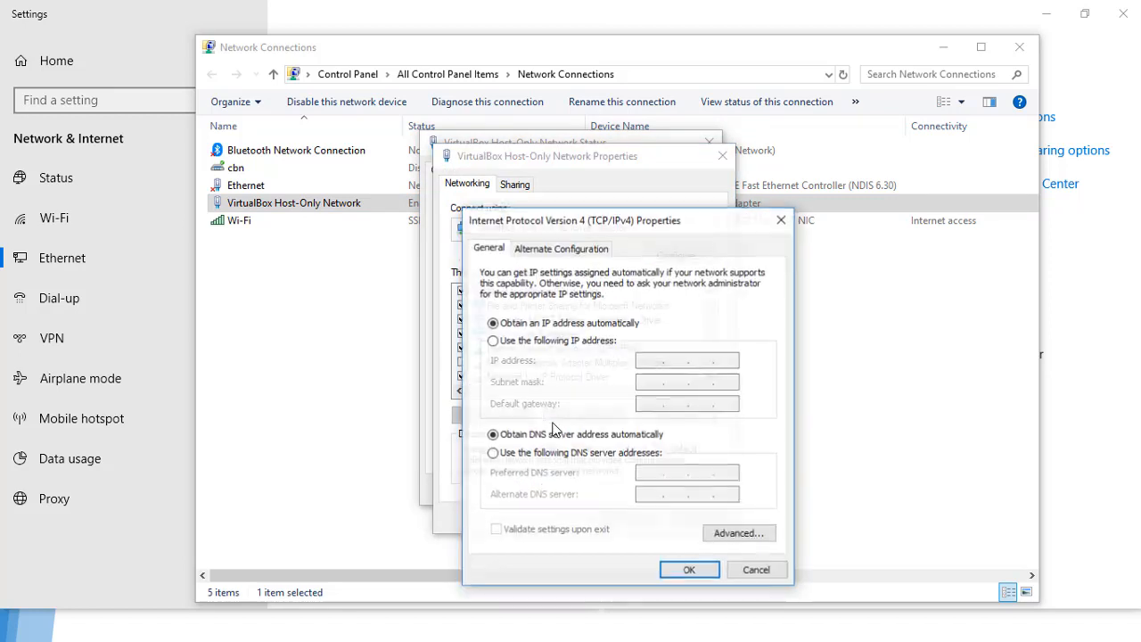
{"action": "key", "text": "alt+s"}
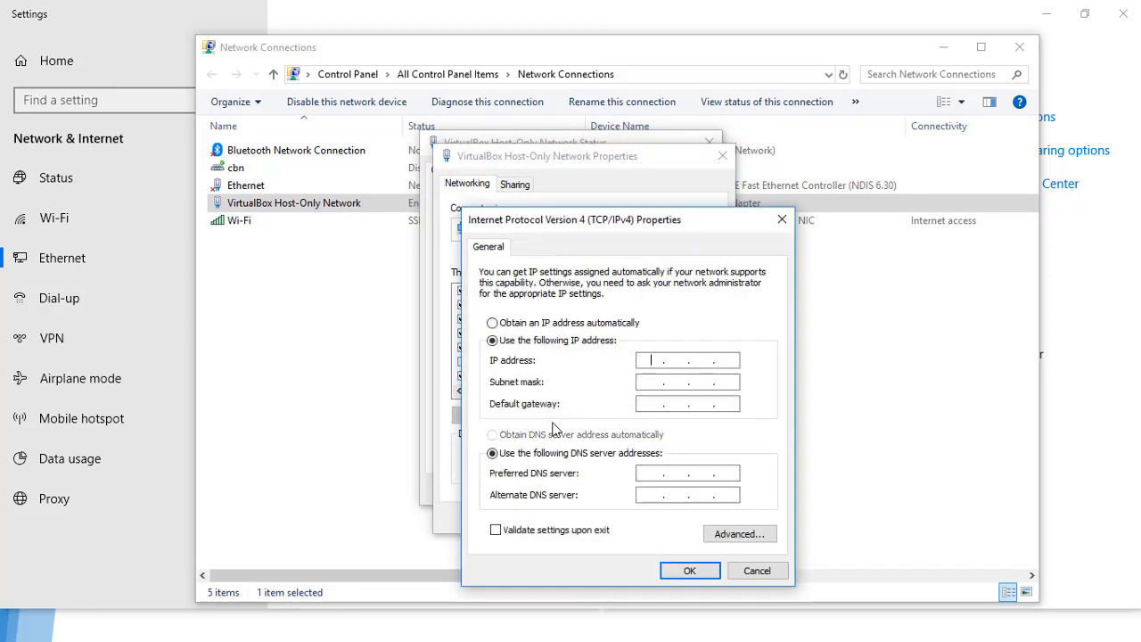
Step: Enter IP 192.168.200.10, mask 255.255.255.0, gateway 192.168.200.1, DNS 192.168.200.1 and 8.8.8.8
{"action": "type", "text": "192 . 168 . 200 . 10"}
{"action": "key", "text": "Tab"}
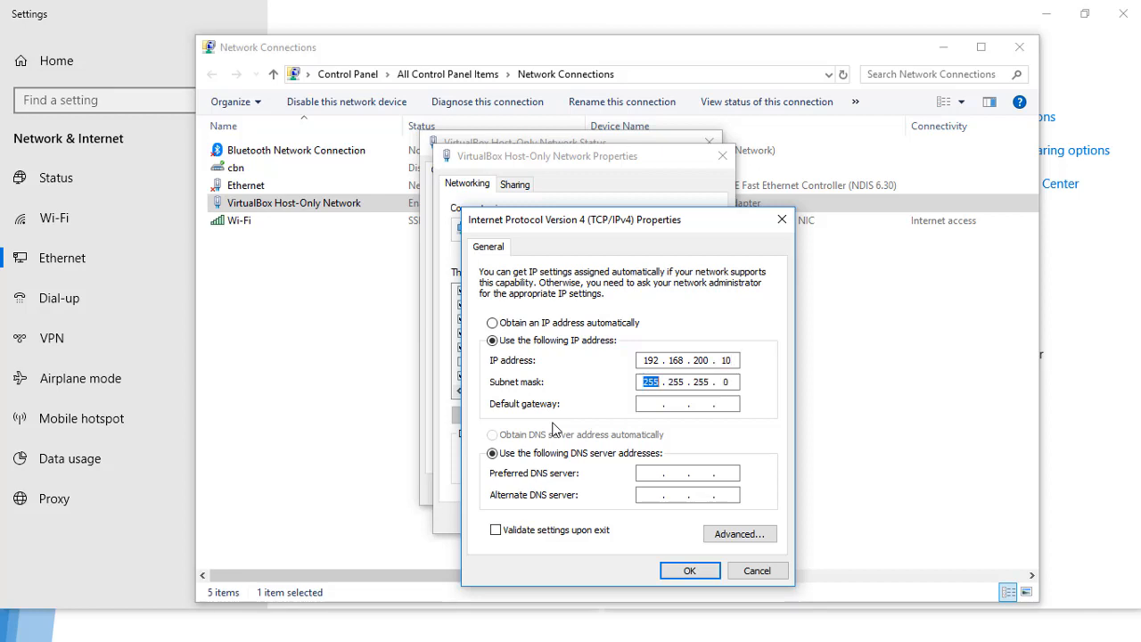
{"action": "key", "text": "Tab"}
{"action": "type", "text": "192 . 168 . 100"}
{"action": "key", "text": "BackSpace"}
{"action": "key", "text": "BackSpace"}
{"action": "key", "text": "BackSpace"}
{"action": "type", "text": "200 . 1"}
{"action": "key", "text": "Tab"}
{"action": "key", "text": "Tab"}
{"action": "type", "text": "192168200"}
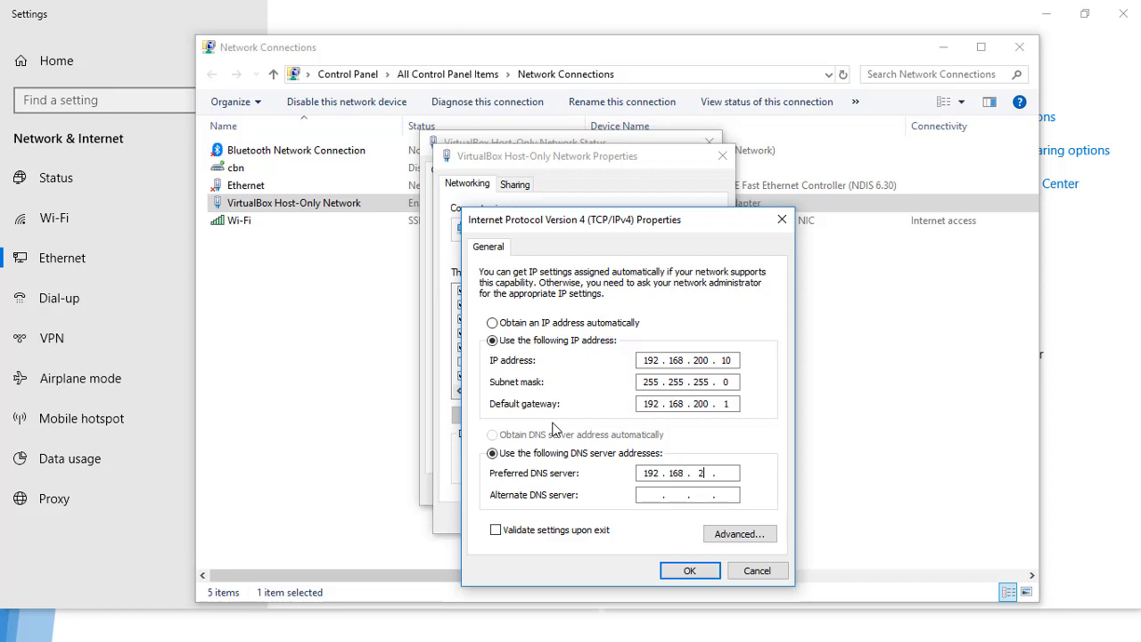
{"action": "type", "text": "18.8.8.8"}
{"action": "key", "text": "Return"}
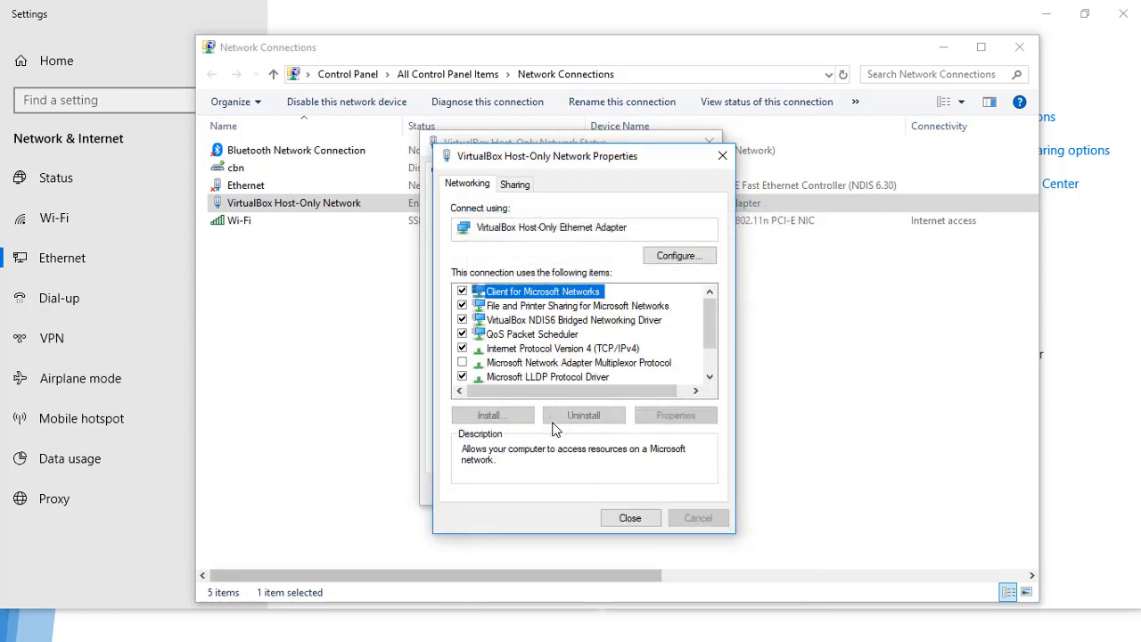
{"action": "left_click", "coordinate": [629, 518]}
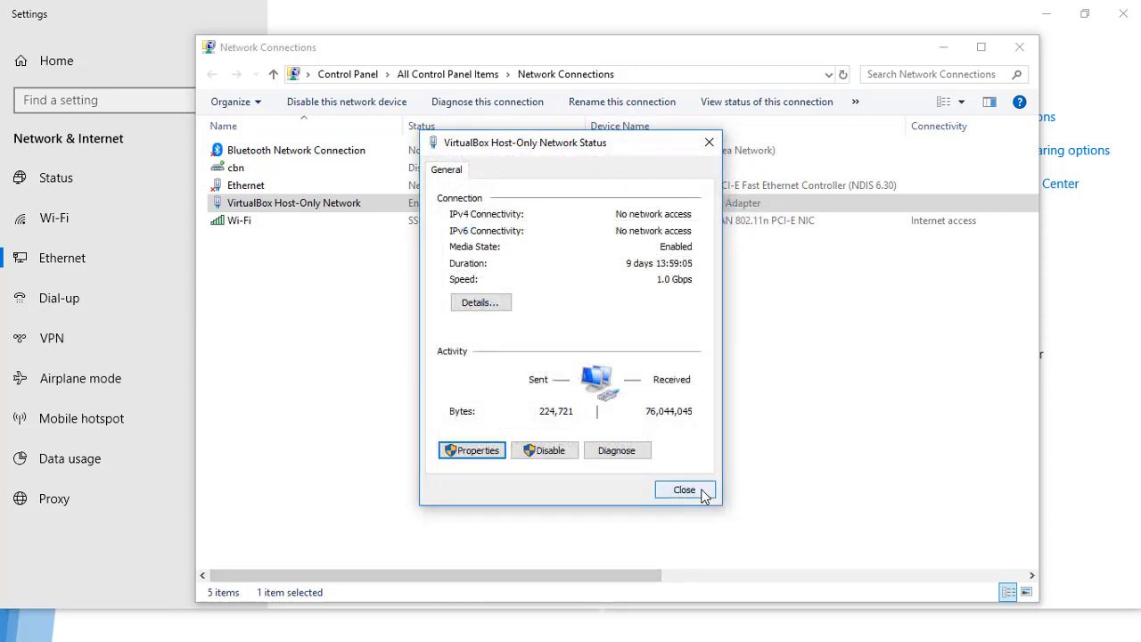
{"action": "left_click", "coordinate": [701, 493]}
Step: In Command Prompt, ping 192.168.200.1 and get replies
{"action": "key", "text": "alt+Tab"}
{"action": "key", "text": "Tab"}
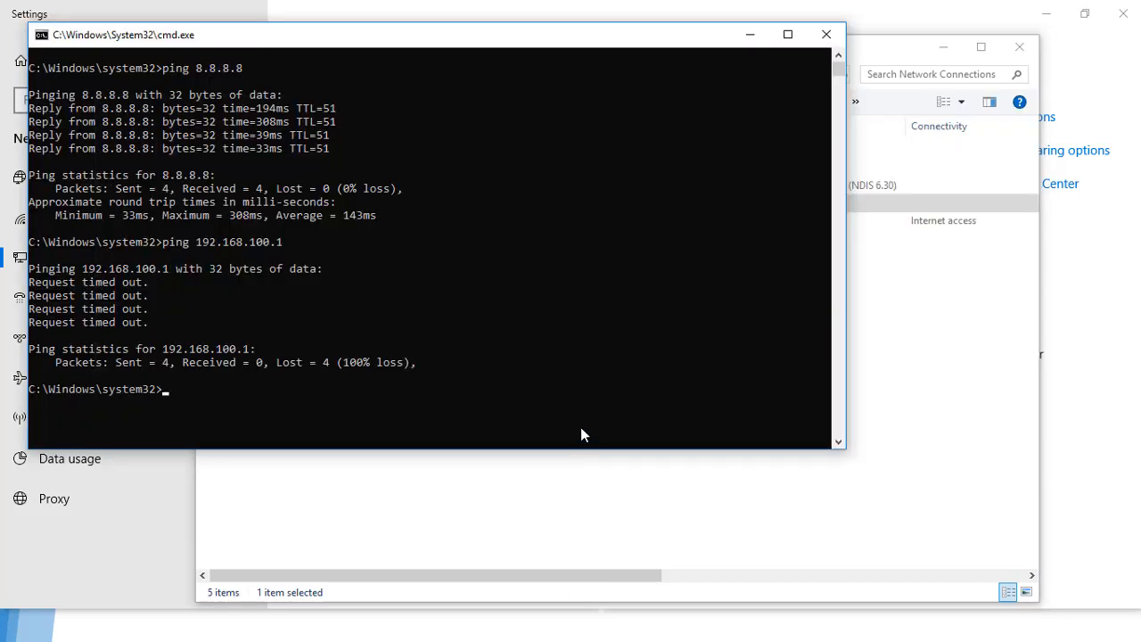
{"action": "key", "text": "Up"}
{"action": "key", "text": "Left"}
{"action": "key", "text": "Left"}
{"action": "key", "text": "Left"}
{"action": "key", "text": "Left"}
{"action": "key", "text": "Left"}
{"action": "key", "text": "Delete"}
{"action": "type", "text": "2"}
{"action": "key", "text": "Return"}
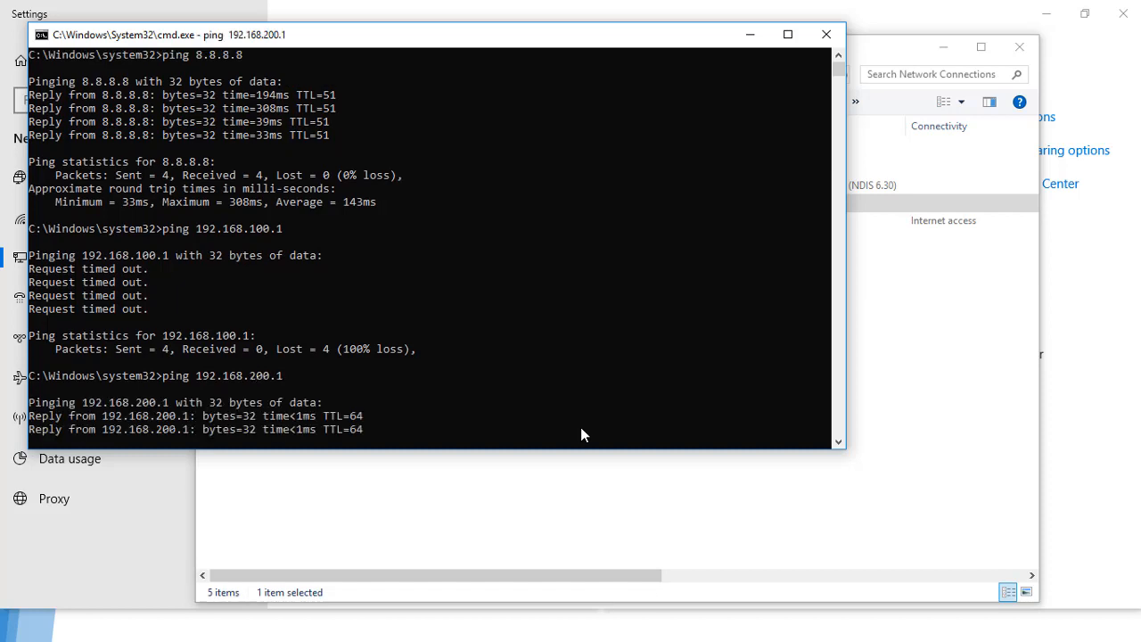
{"action": "key", "text": "ctrl+c"}
Step: Ping 192.168.100.1, which times out, then ping 192.168.200.1 again
{"action": "key", "text": "Up"}
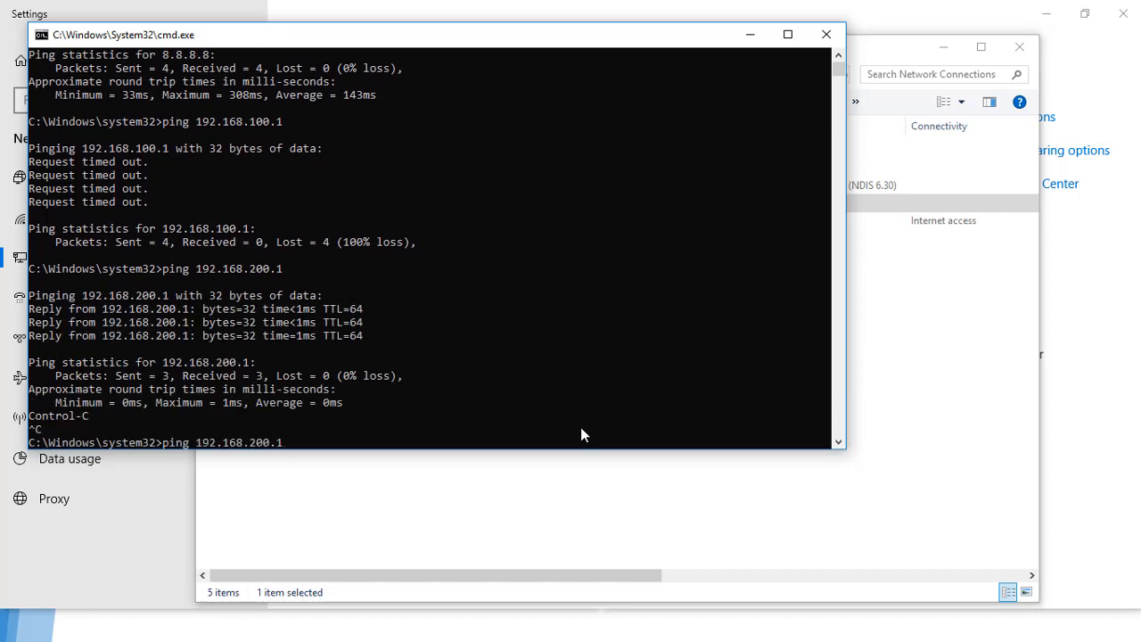
{"action": "key", "text": "Left"}
{"action": "key", "text": "Left"}
{"action": "key", "text": "BackSpace"}
{"action": "type", "text": "1"}
{"action": "key", "text": "Return"}
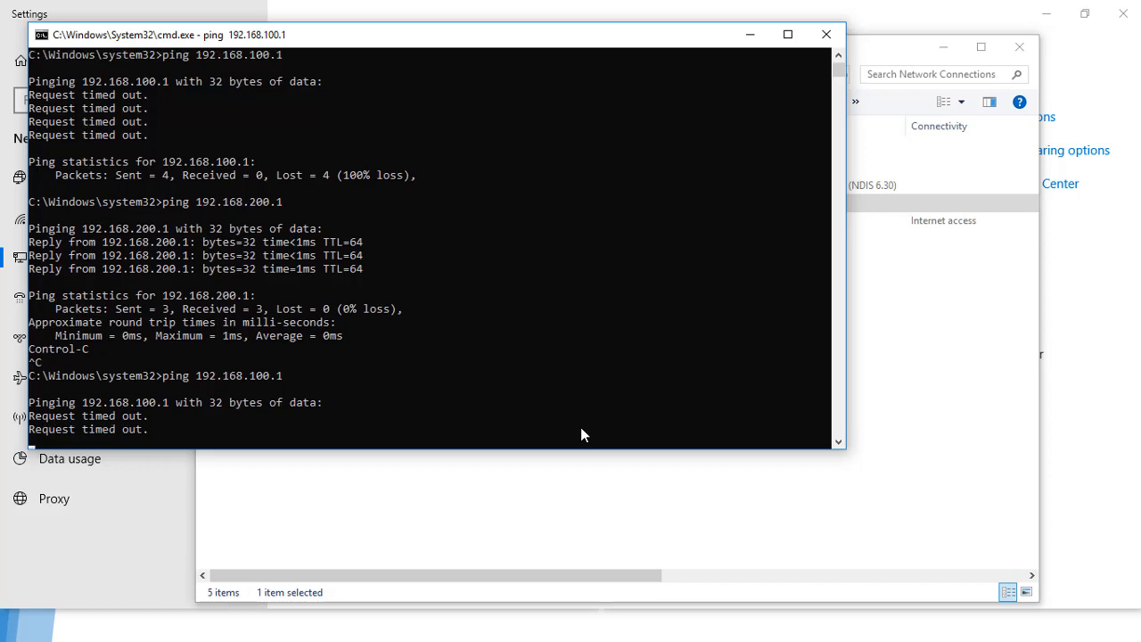
{"action": "key", "text": "ctrl+c"}
{"action": "key", "text": "Up"}
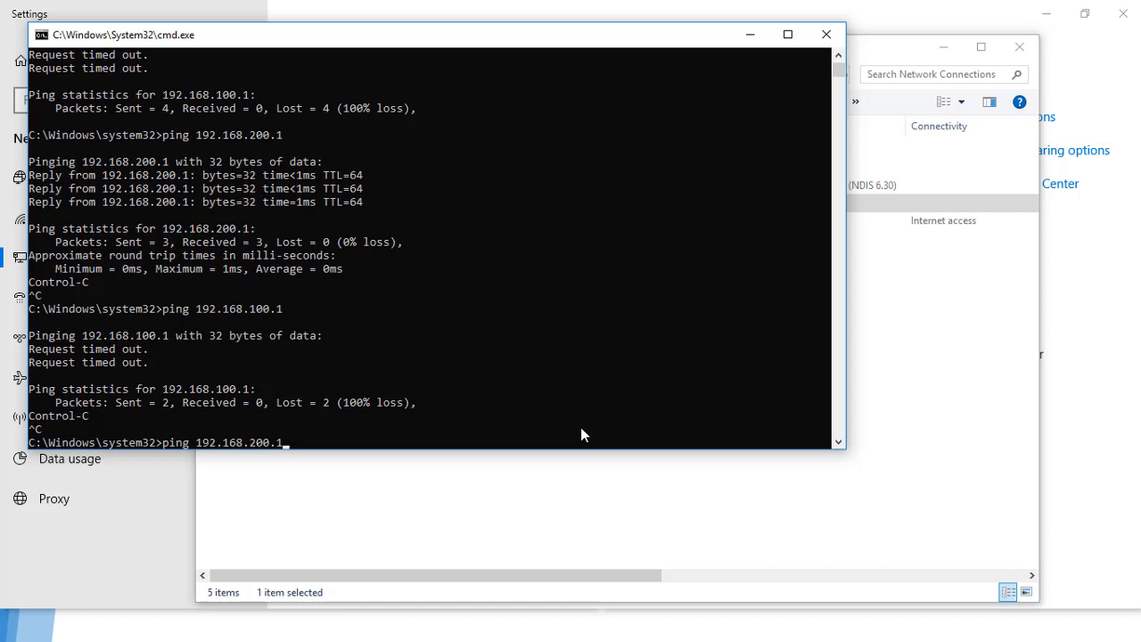
{"action": "key", "text": "Return"}
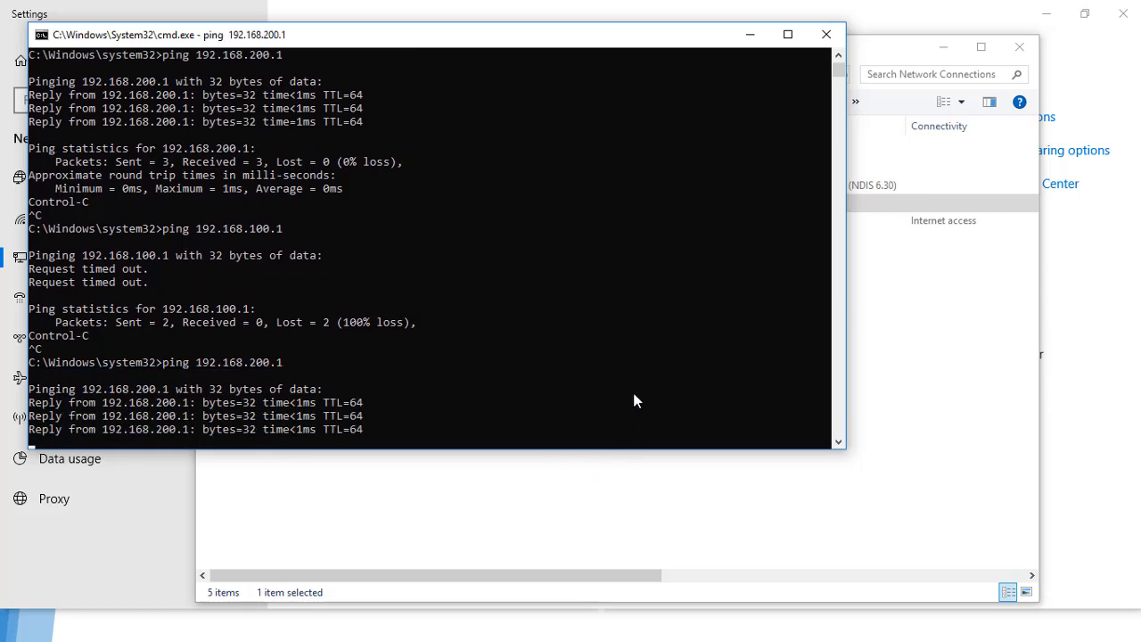
{"action": "left_click", "coordinate": [941, 335]}
Step: Switch to WinBox to check both routers' 8.8.8.8 pings, then cycle through the open windows
{"action": "key", "text": "alt+Tab"}
{"action": "key", "text": "alt+Tab"}
{"action": "key", "text": "alt+Tab"}
{"action": "key", "text": "alt+Tab"}
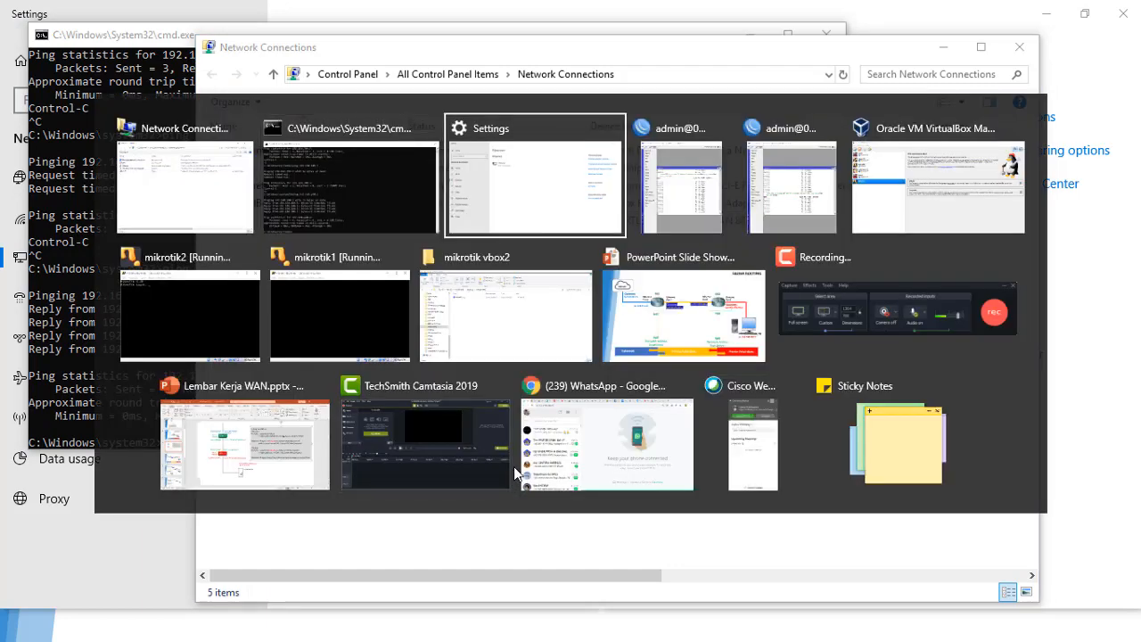
{"action": "key", "text": "alt+Tab"}
{"action": "key", "text": "alt+Tab"}
{"action": "key", "text": "alt+Tab"}
{"action": "key", "text": "alt+Tab"}
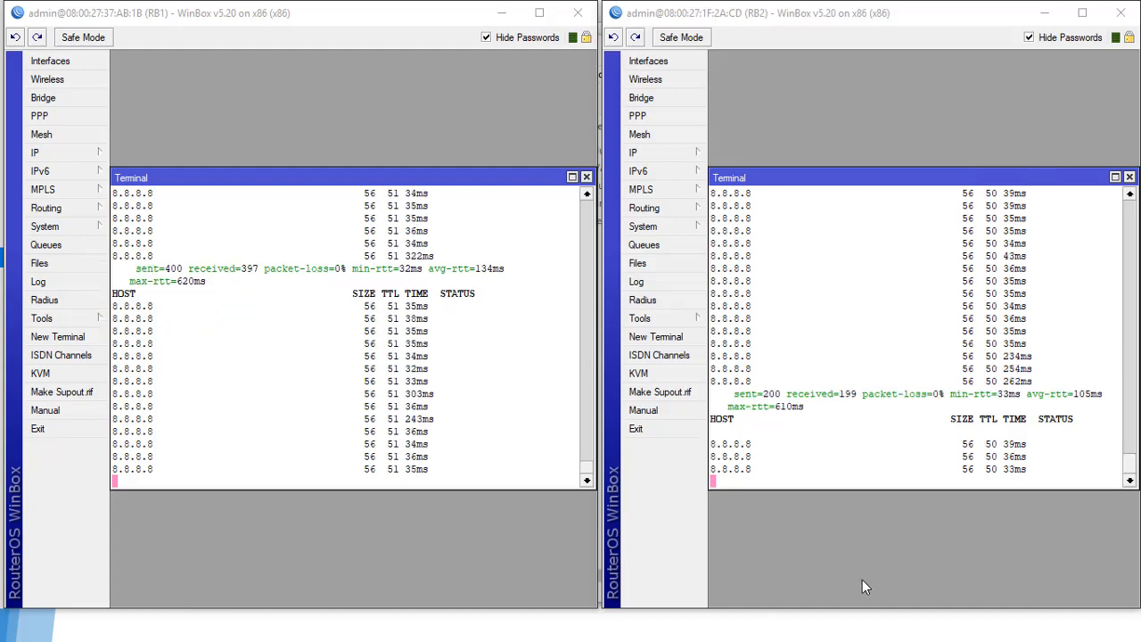
{"action": "key", "text": "alt+Tab"}
{"action": "key", "text": "alt+Tab"}
{"action": "key", "text": "alt+Tab"}
{"action": "key", "text": "alt+Tab"}
{"action": "key", "text": "alt+Tab"}
{"action": "key", "text": "alt+Tab"}
{"action": "key", "text": "alt+Tab"}
{"action": "key", "text": "alt+Tab"}
{"action": "key", "text": "alt+Tab"}
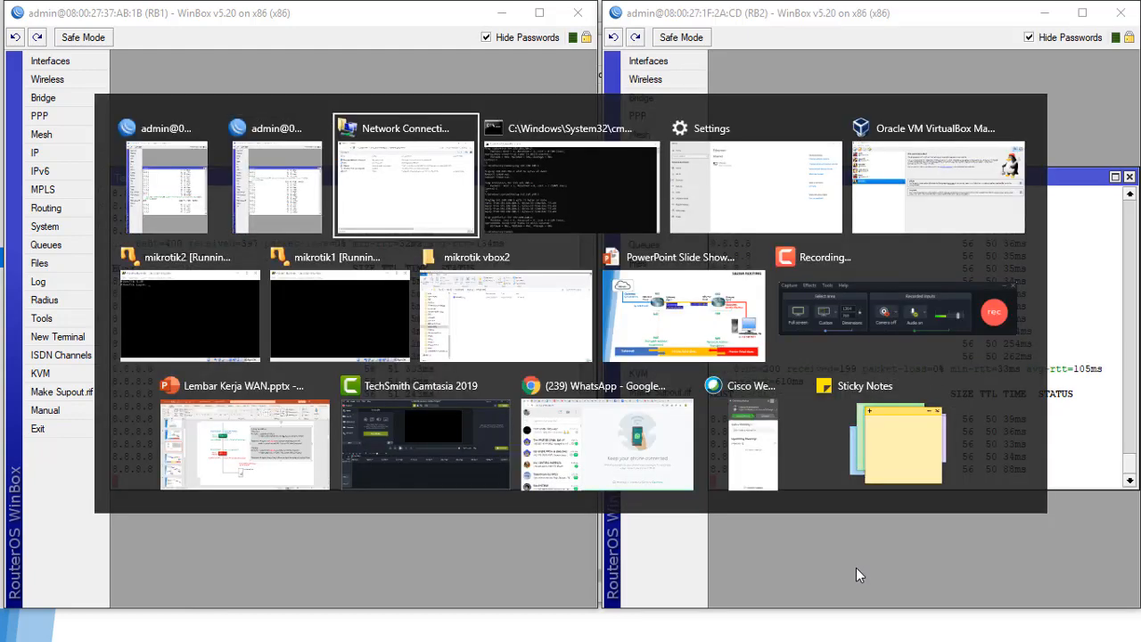
{"action": "key", "text": "alt+Tab"}
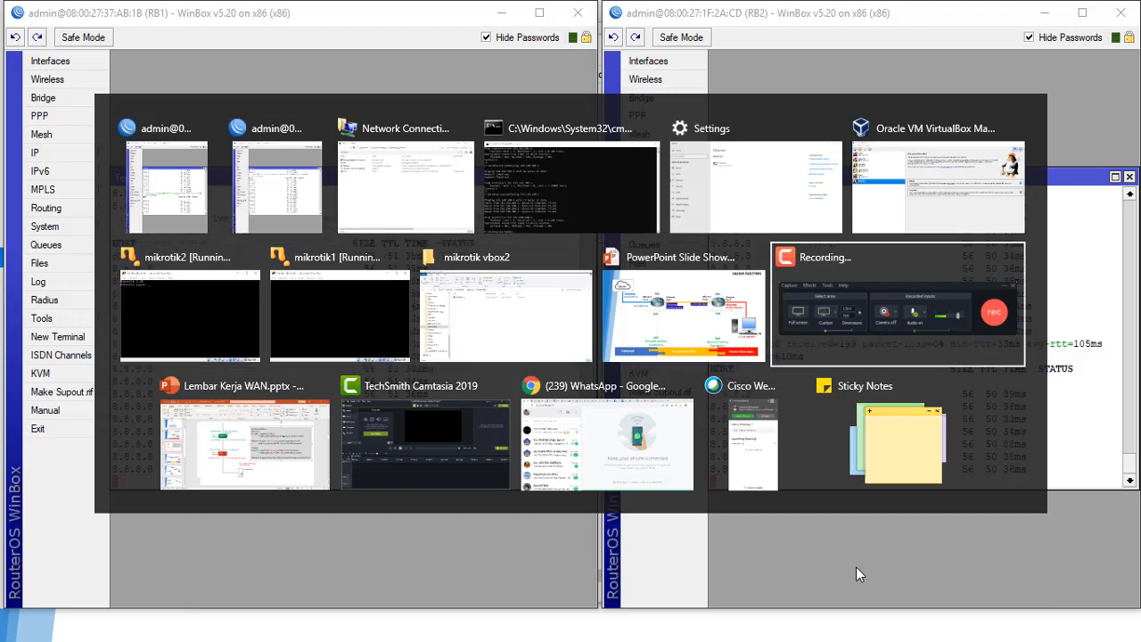
{"action": "key", "text": "alt+Tab"}
{"action": "key", "text": "alt+Tab"}
{"action": "key", "text": "alt+Tab"}
{"action": "key", "text": "alt+Tab"}
{"action": "key", "text": "alt+Tab"}
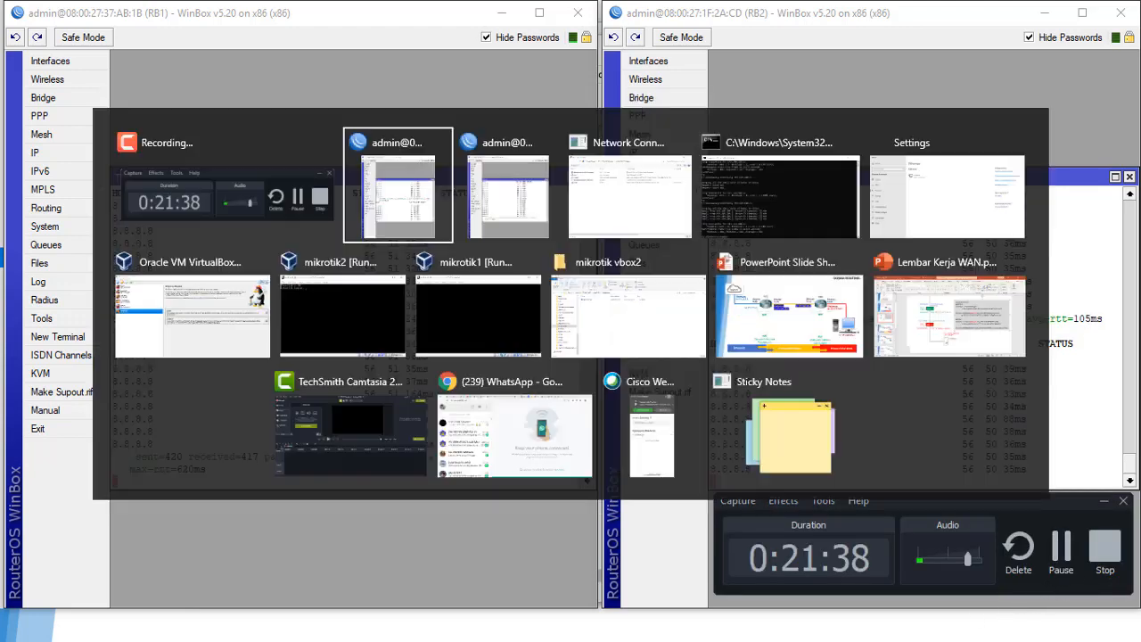
{"action": "key", "text": "alt+Tab"}
{"action": "key", "text": "alt+Tab"}
{"action": "key", "text": "alt+Tab"}
{"action": "key", "text": "alt+Tab"}
{"action": "key", "text": "alt+Tab"}
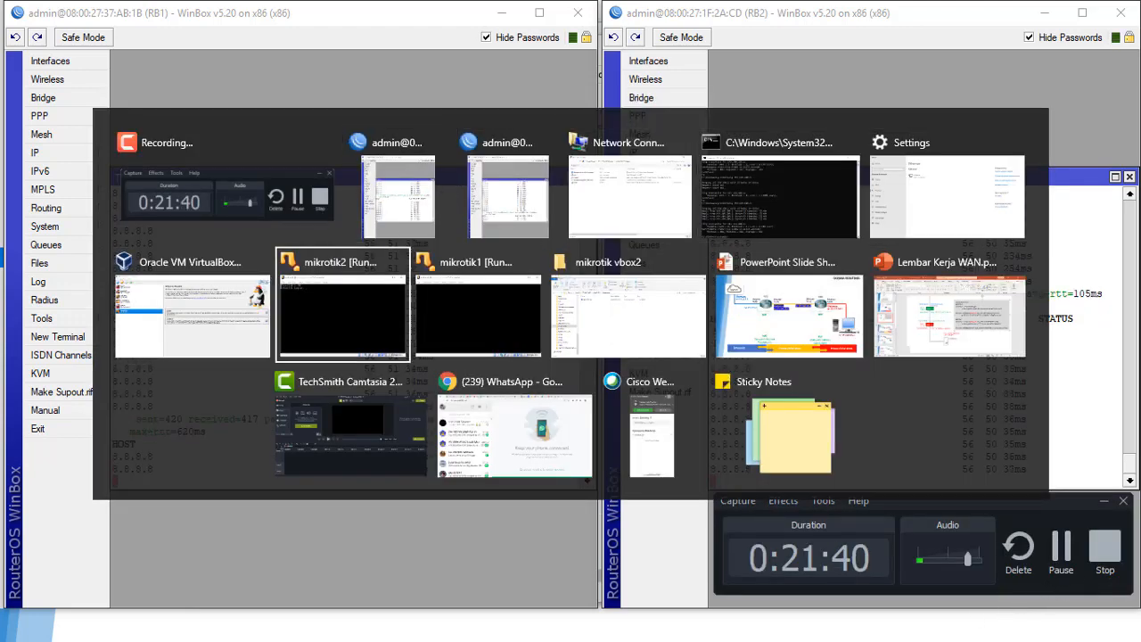